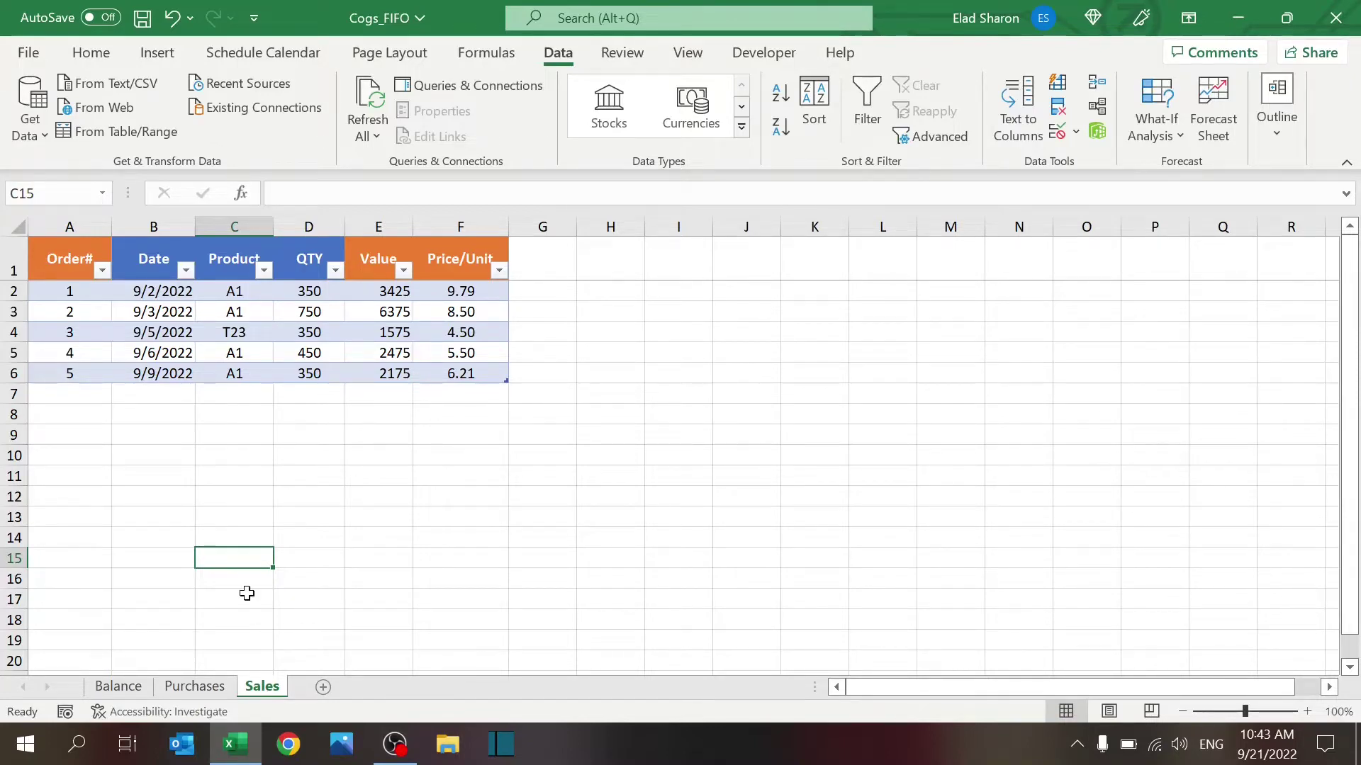
Step: Browse the Purchases and Balance sheets, then look over a quantity in the Sales table
{"action": "left_click", "coordinate": [210, 685]}
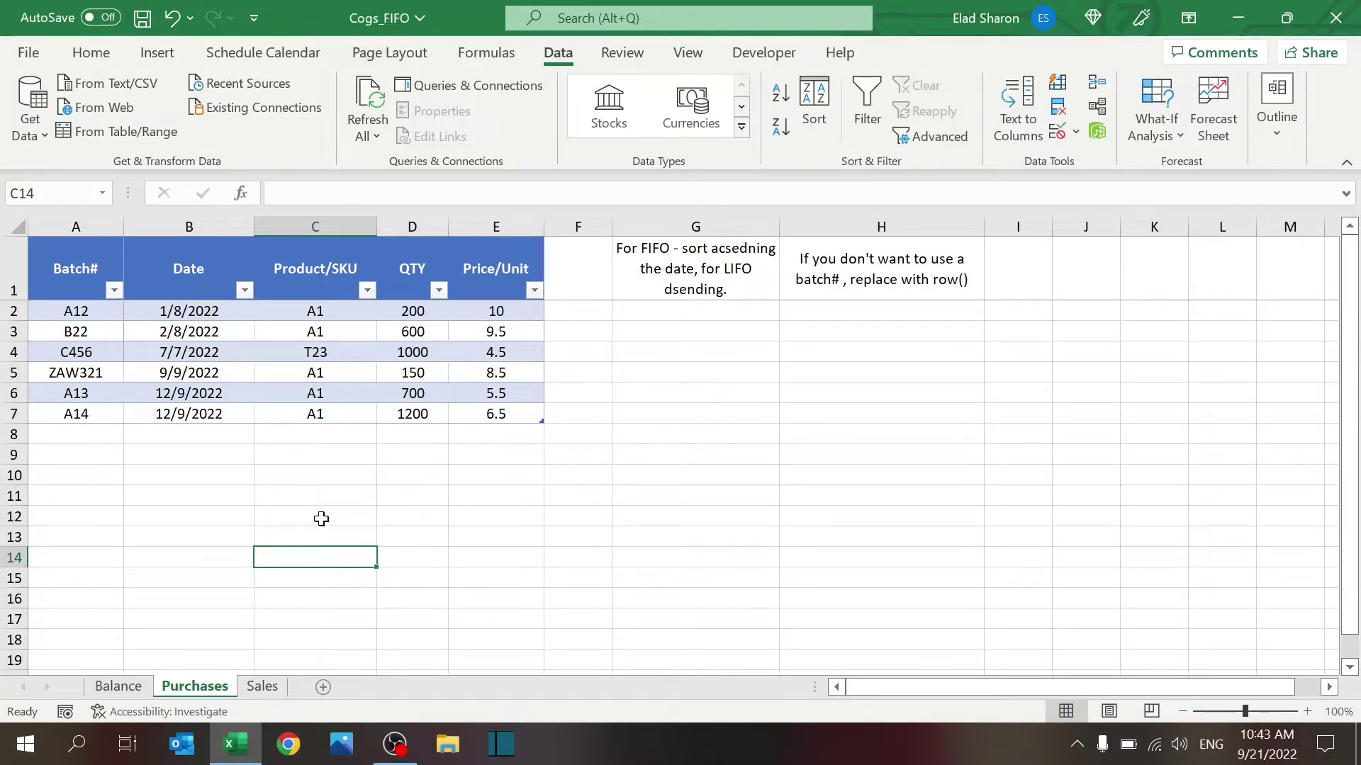
{"action": "left_click", "coordinate": [118, 686]}
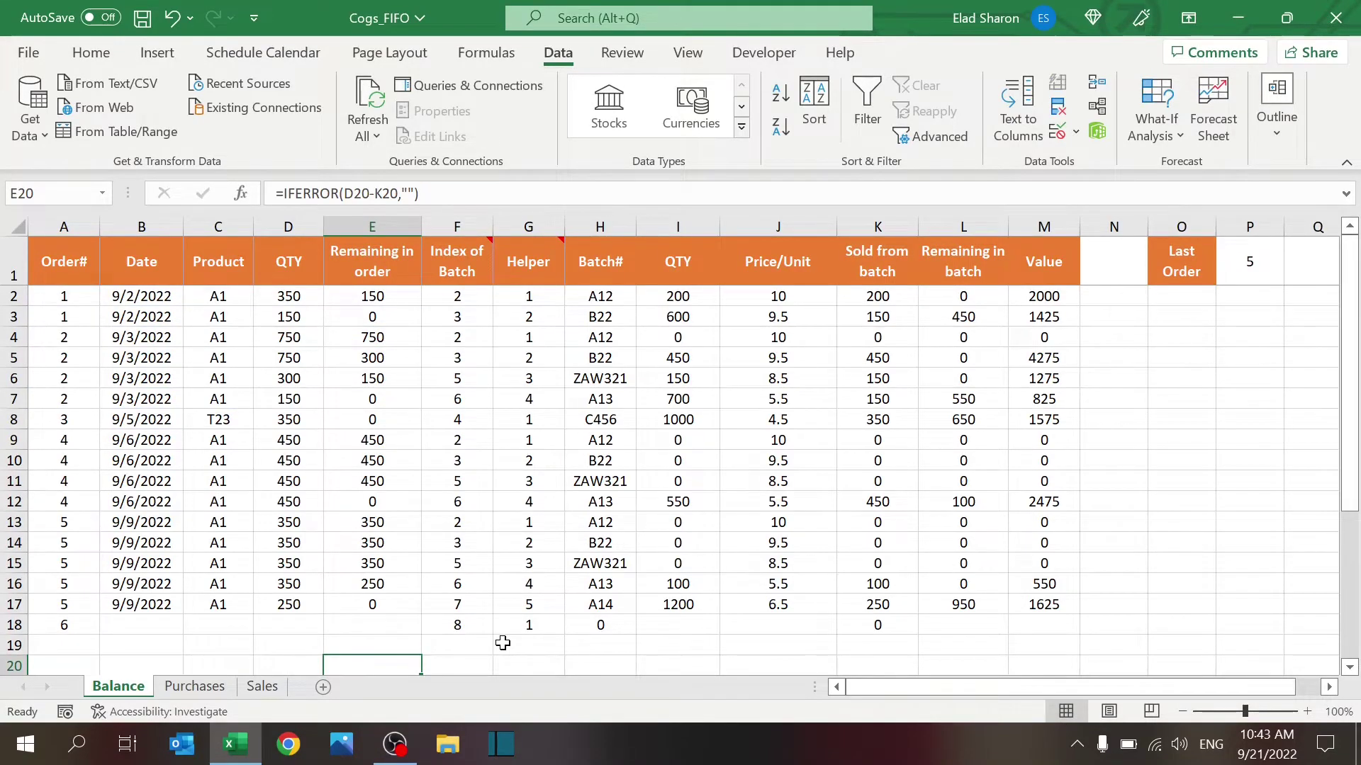
{"action": "left_click", "coordinate": [264, 686]}
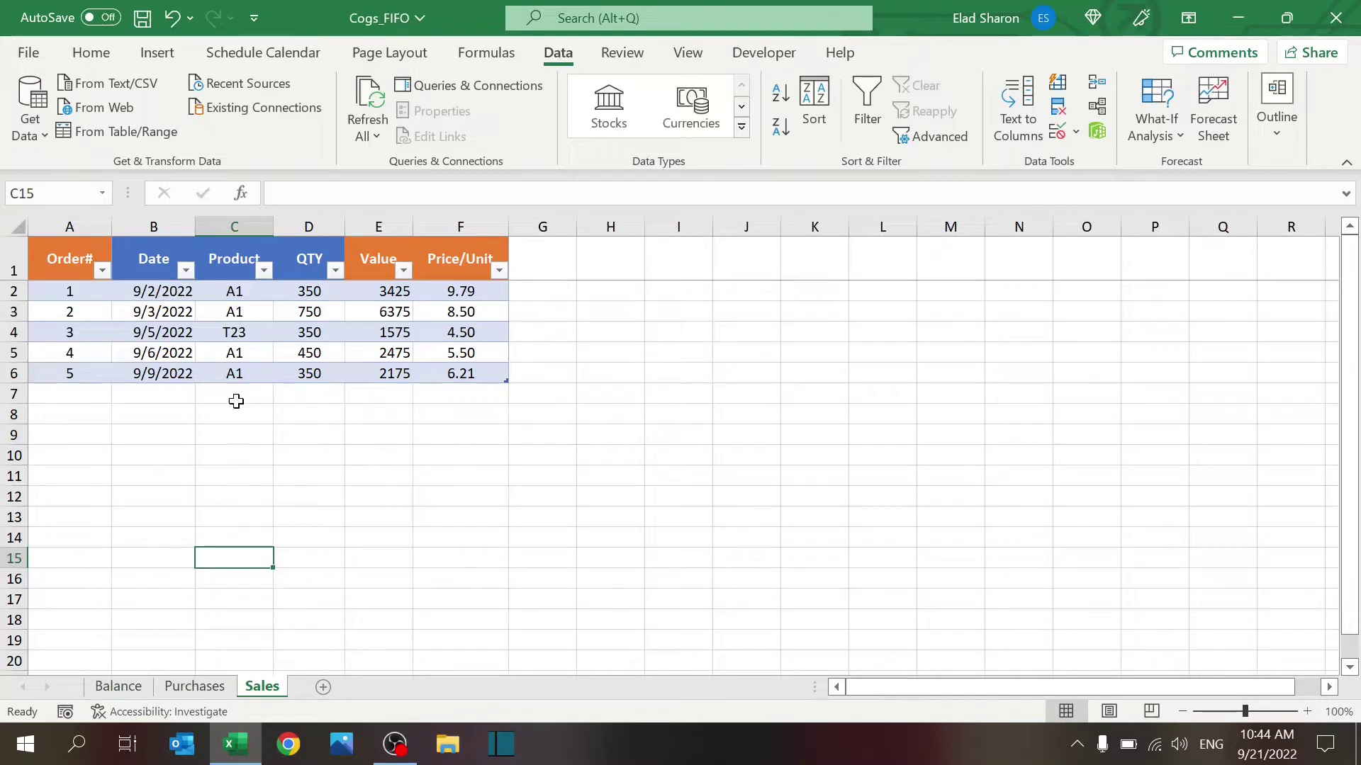
{"action": "left_click", "coordinate": [277, 352]}
{"action": "left_click", "coordinate": [242, 423]}
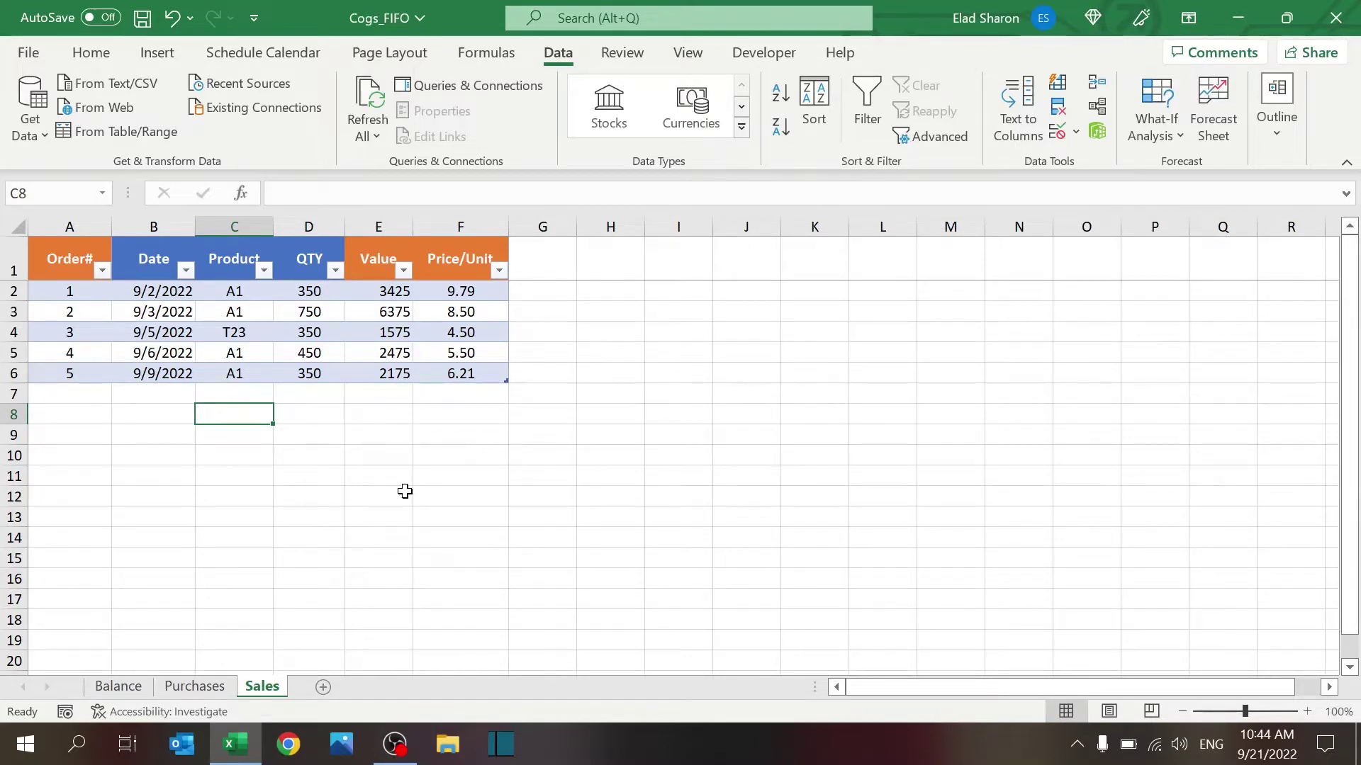
Step: Review the Sales order number formulas in column A, from A2 down to A6
{"action": "left_click", "coordinate": [67, 310]}
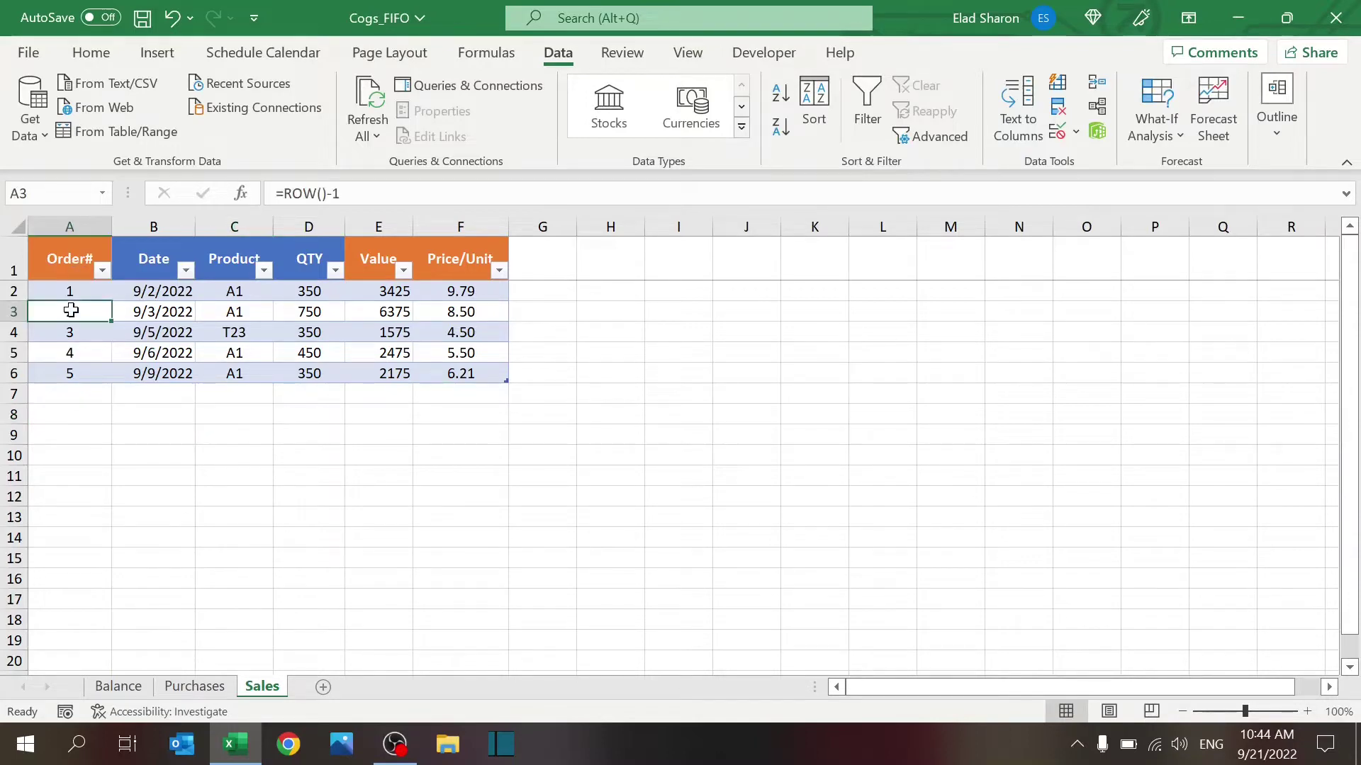
{"action": "left_click", "coordinate": [70, 329]}
{"action": "left_click", "coordinate": [75, 354]}
{"action": "left_click", "coordinate": [74, 377]}
{"action": "left_click", "coordinate": [71, 293]}
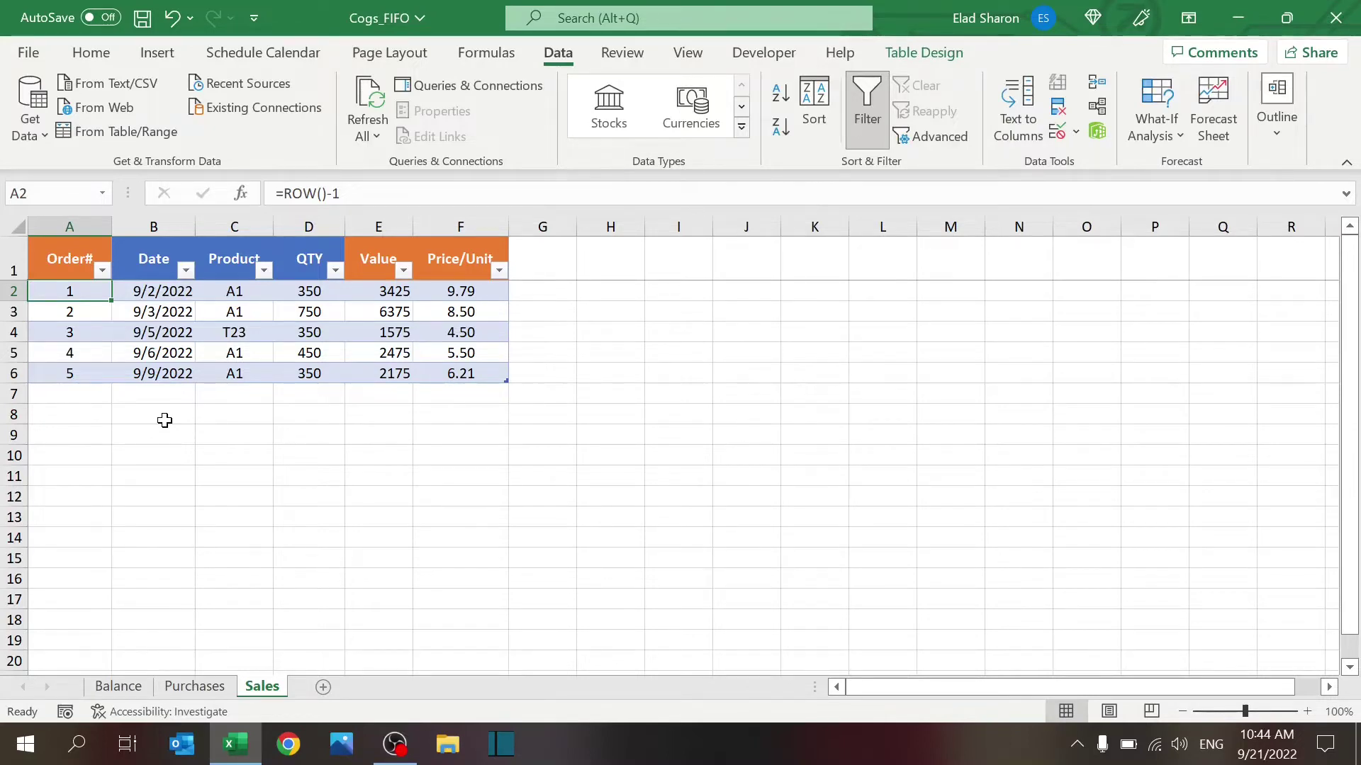
Step: Inspect order 1's date, product, quantity, SUMIF value formula and price per unit formula
{"action": "left_click", "coordinate": [166, 290]}
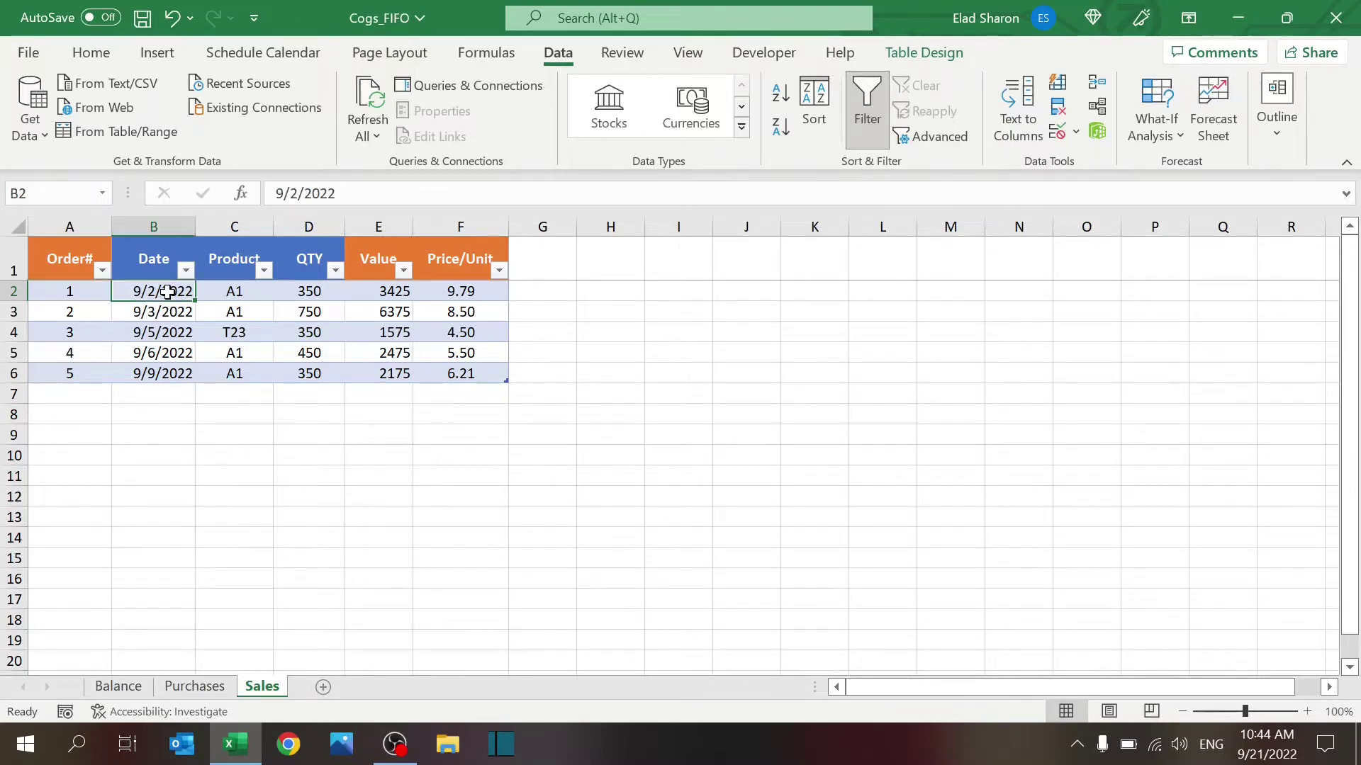
{"action": "left_click", "coordinate": [230, 288]}
{"action": "left_click", "coordinate": [283, 301]}
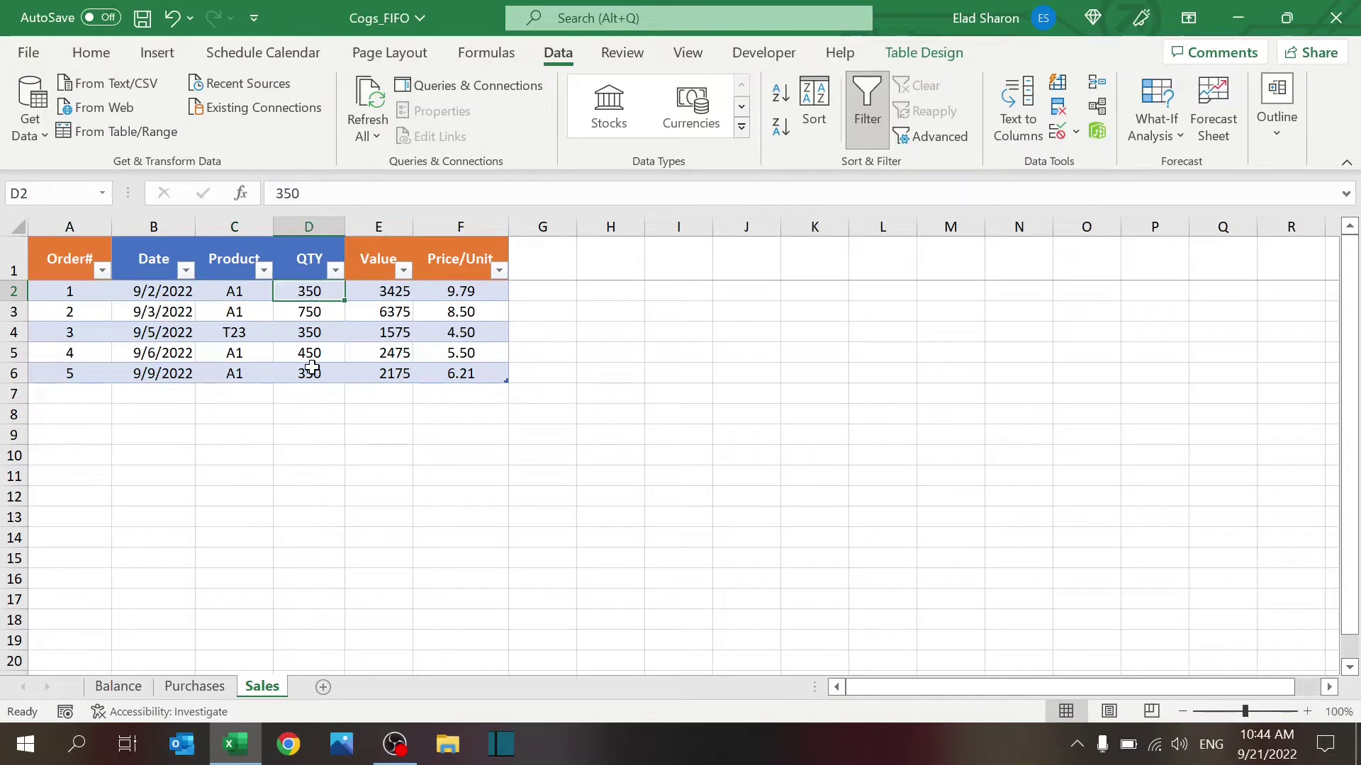
{"action": "left_click", "coordinate": [390, 291]}
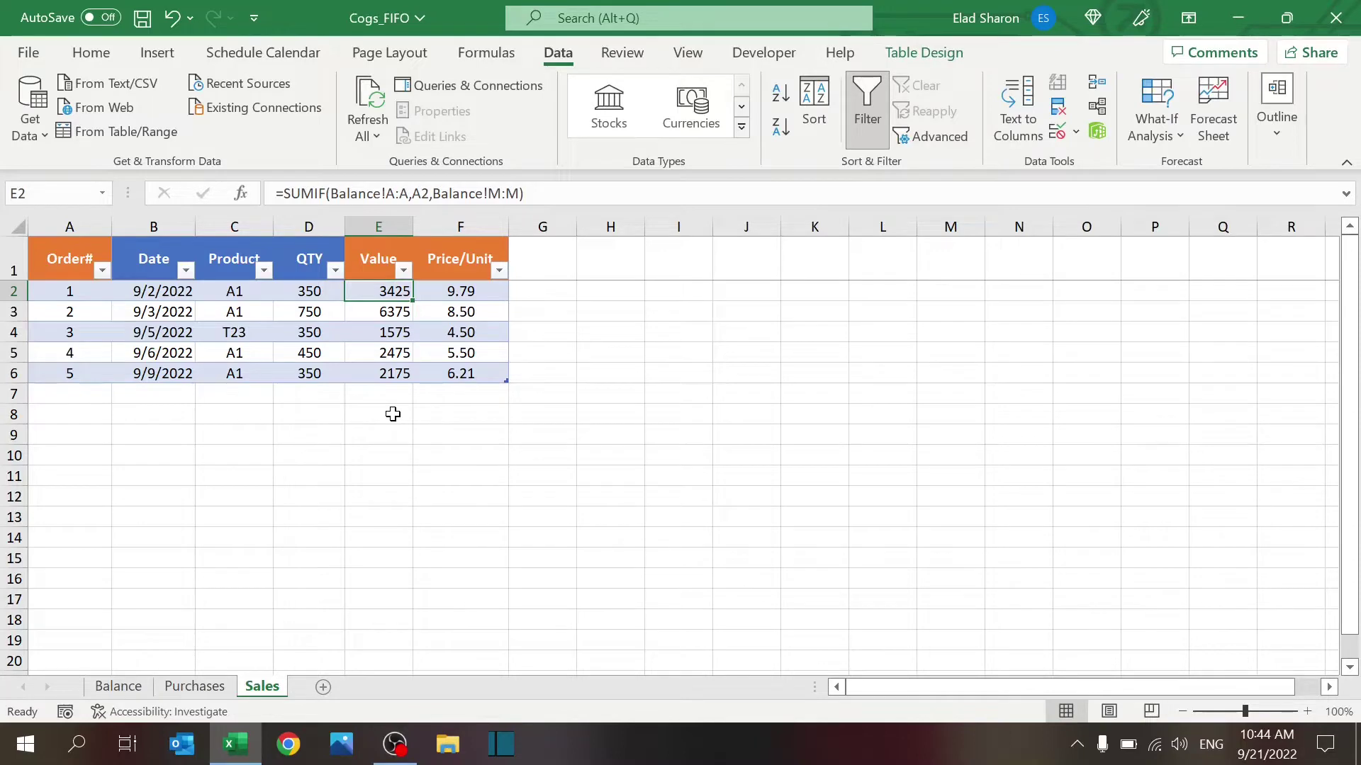
{"action": "left_click", "coordinate": [455, 286]}
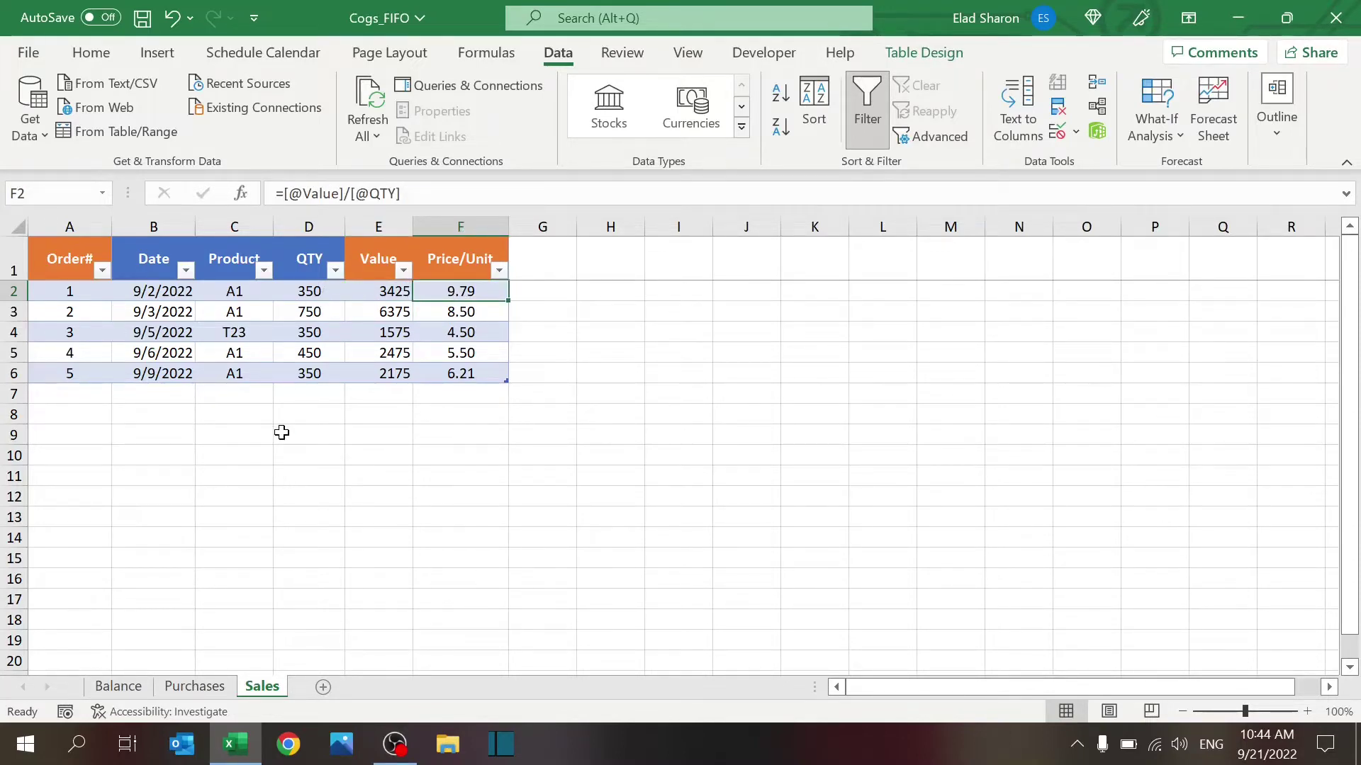
{"action": "left_click", "coordinate": [370, 289]}
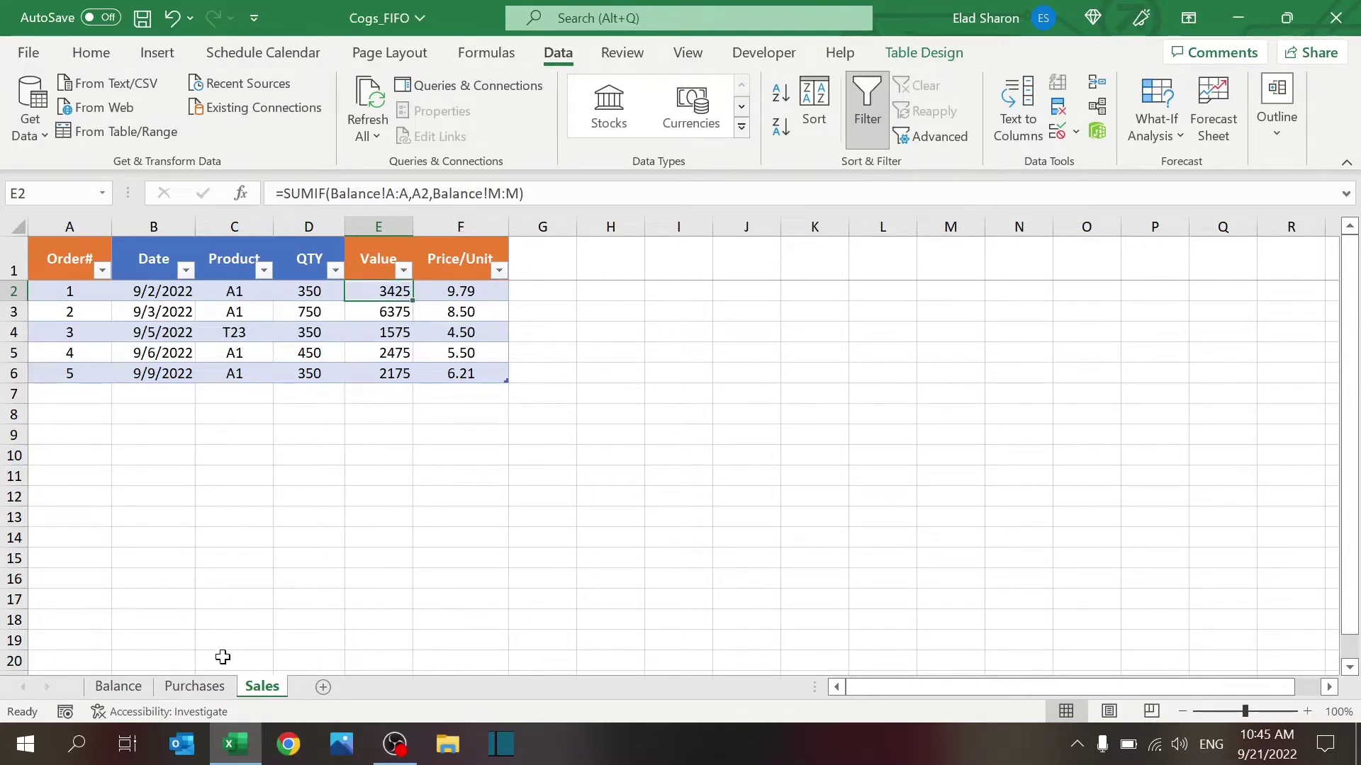
Step: Compare Sales and Purchases, marking the orders' date, product and quantity range and the Order# header
{"action": "left_click", "coordinate": [195, 686]}
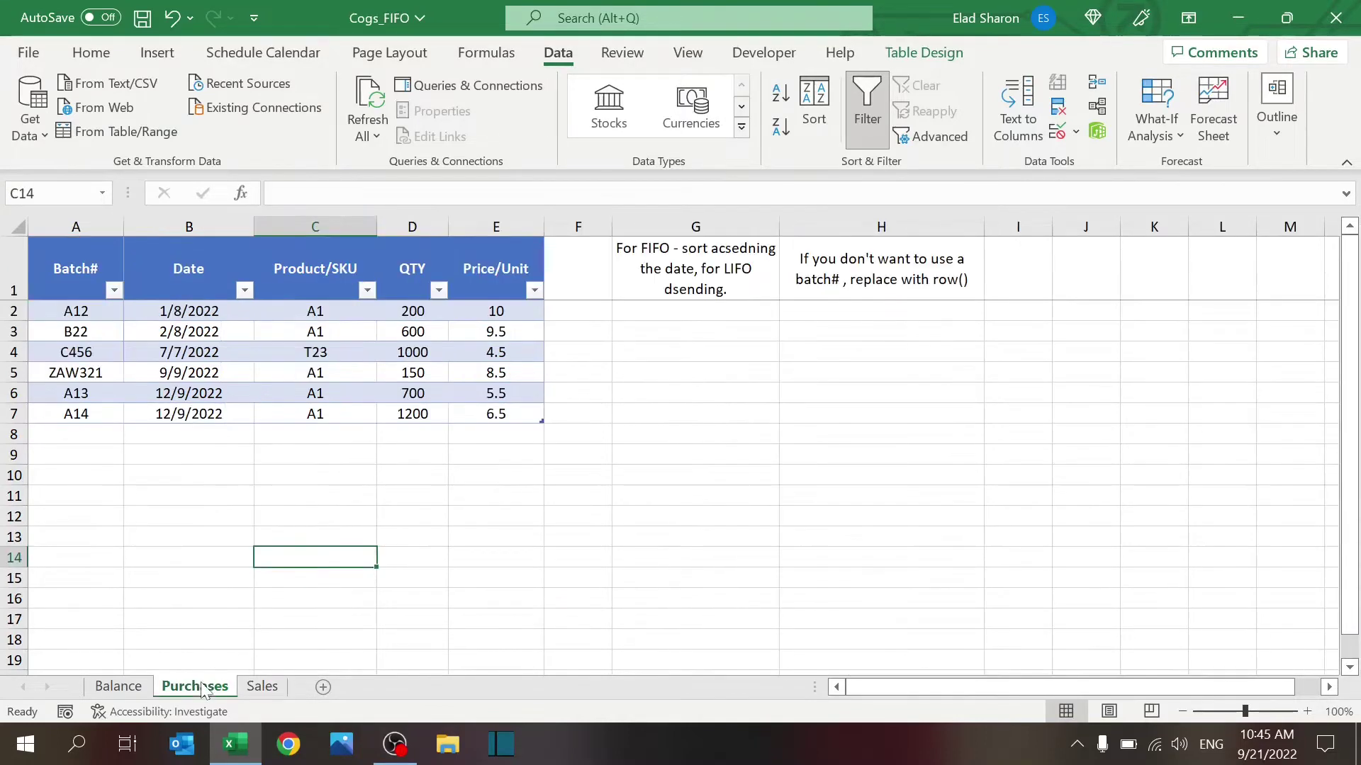
{"action": "left_click", "coordinate": [261, 686]}
{"action": "left_click_drag", "start_coordinate": [171, 298], "coordinate": [290, 372]}
{"action": "left_click", "coordinate": [309, 455]}
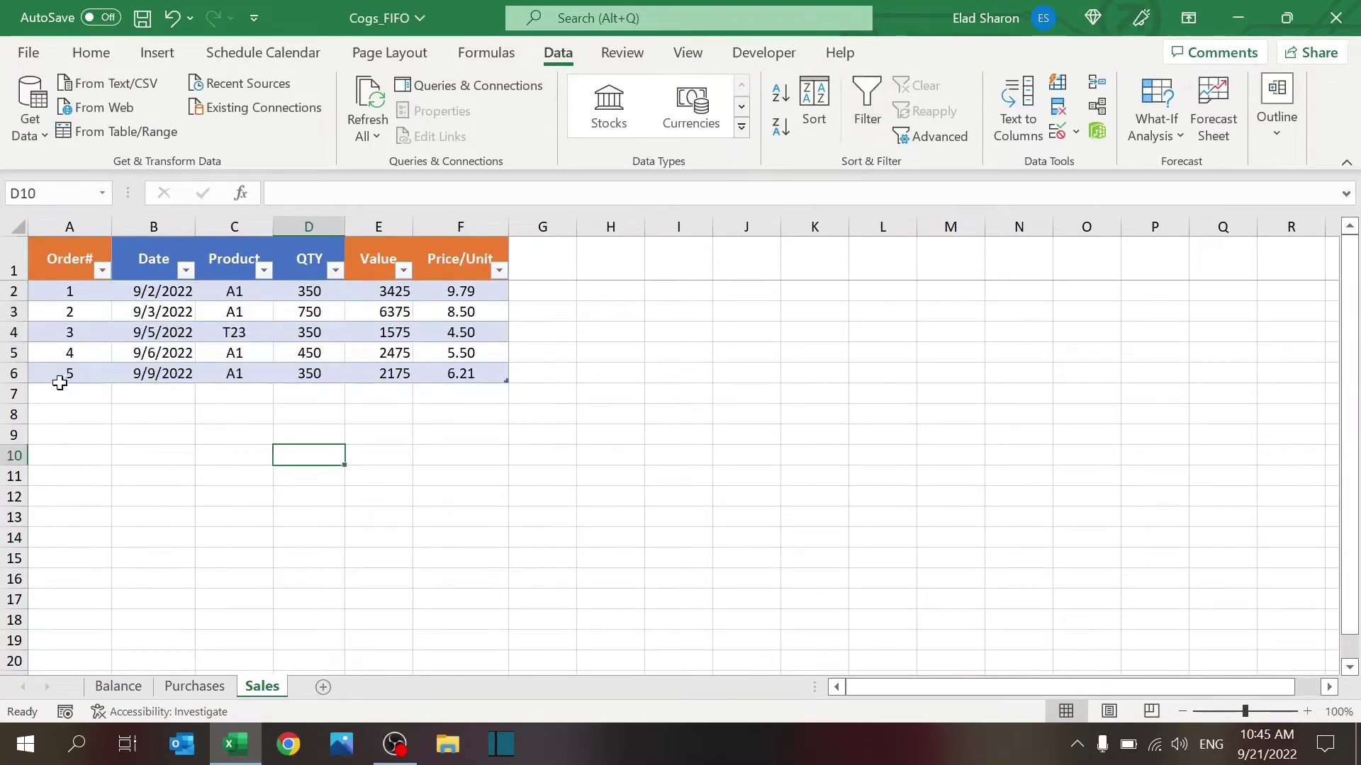
{"action": "left_click", "coordinate": [213, 686]}
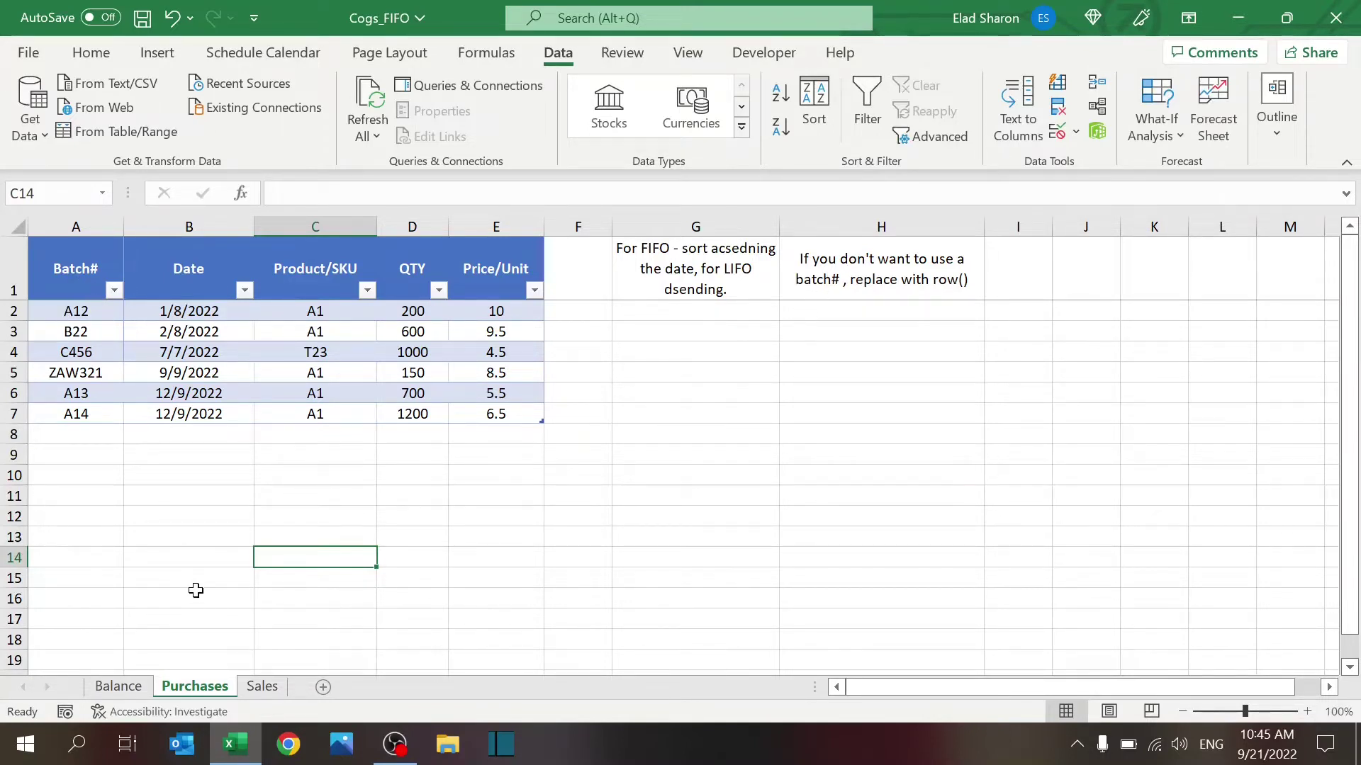
{"action": "left_click", "coordinate": [259, 686]}
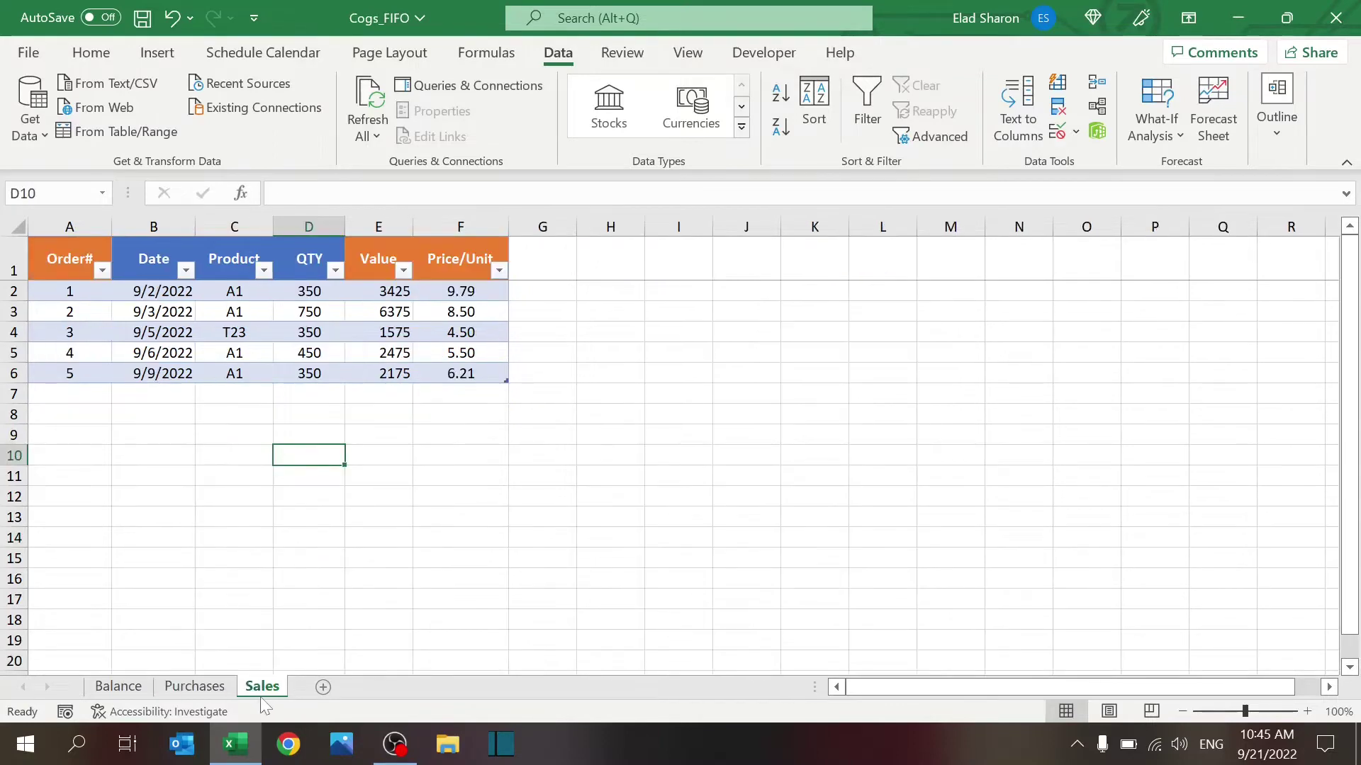
{"action": "left_click", "coordinate": [71, 312]}
{"action": "left_click", "coordinate": [86, 277]}
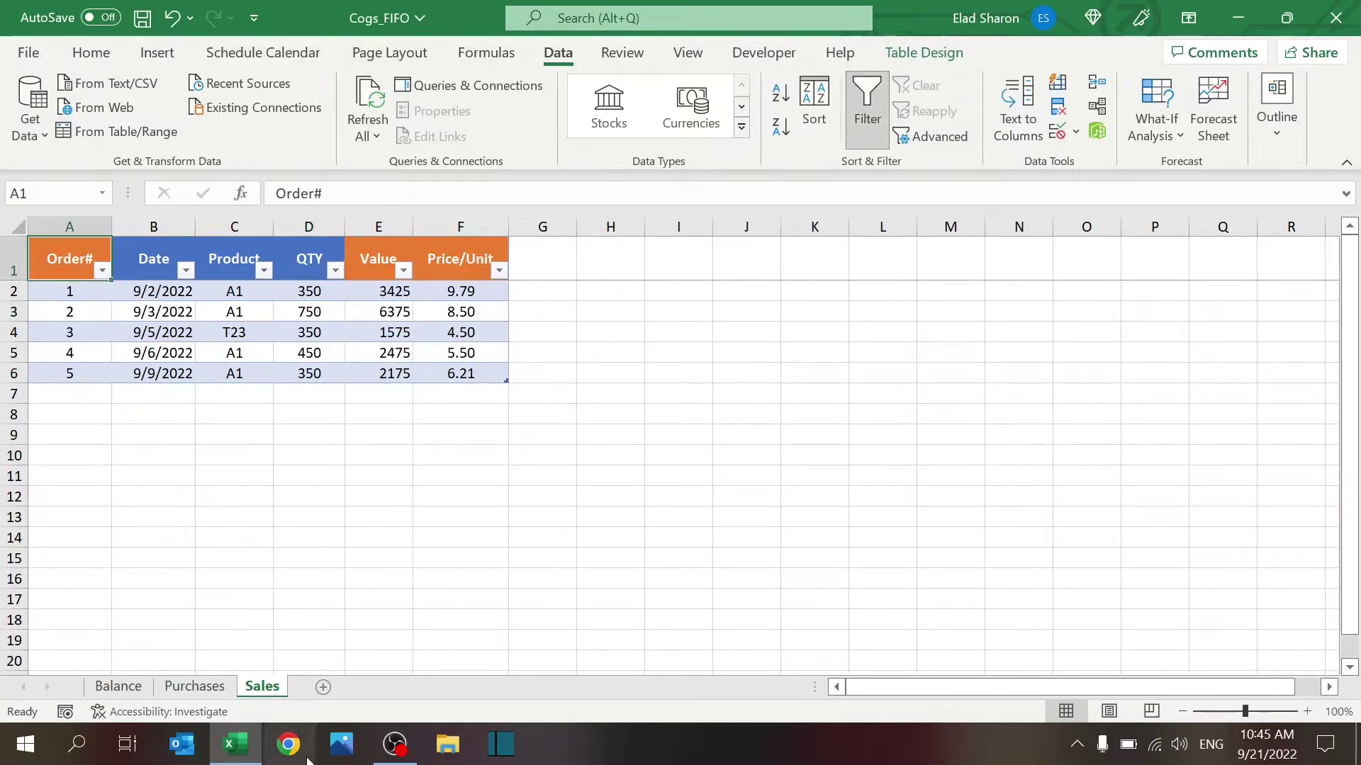
Step: On Purchases, review the Batch# column, batch C456 and batch A12's date, product, quantity and price
{"action": "left_click", "coordinate": [216, 686]}
{"action": "left_click", "coordinate": [82, 227]}
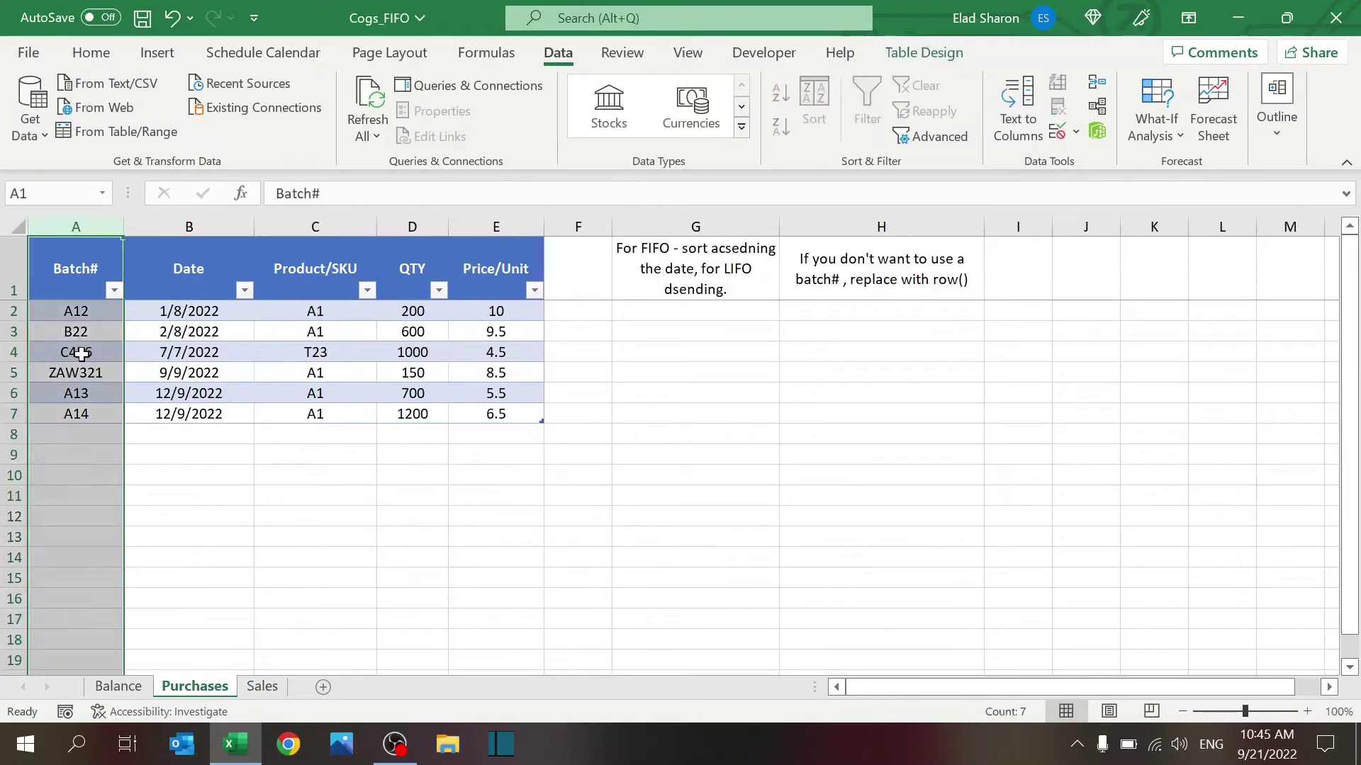
{"action": "left_click", "coordinate": [82, 353]}
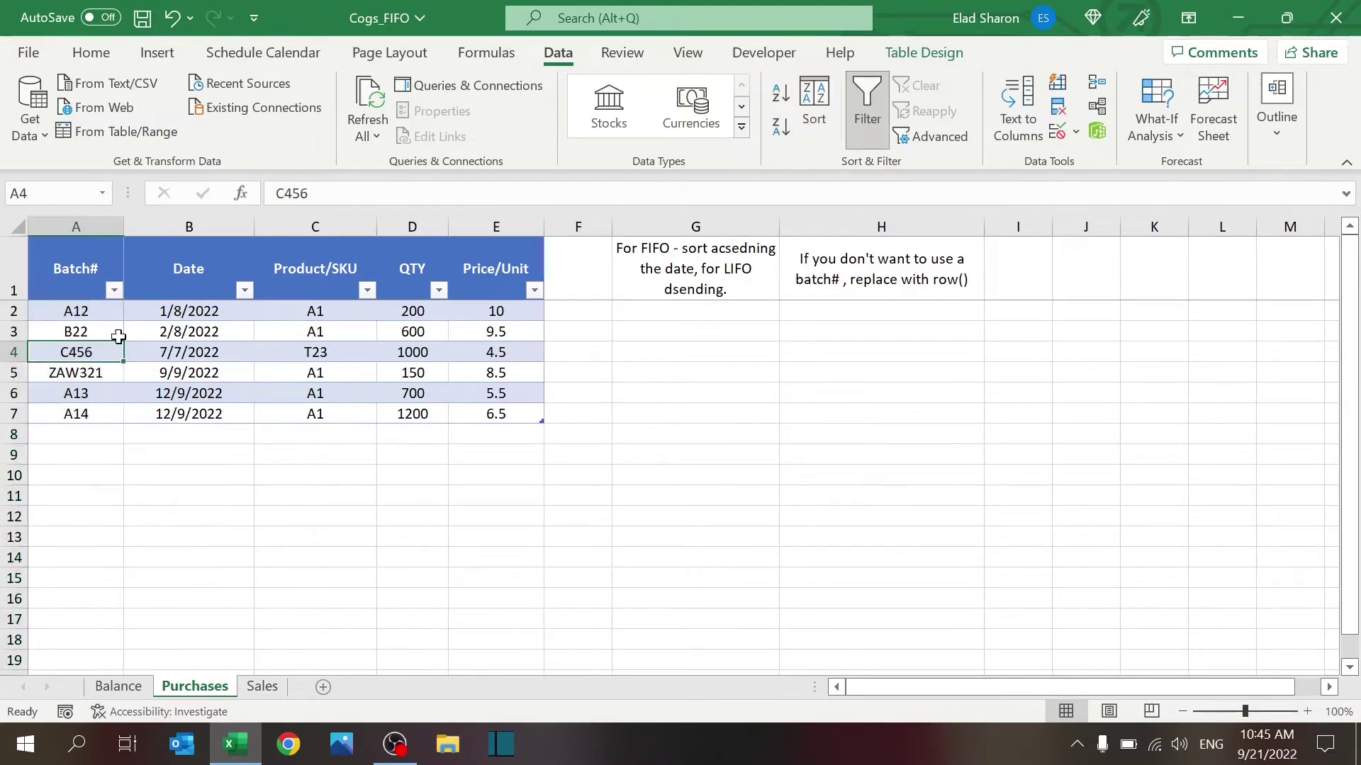
{"action": "left_click", "coordinate": [189, 312]}
{"action": "left_click", "coordinate": [306, 307]}
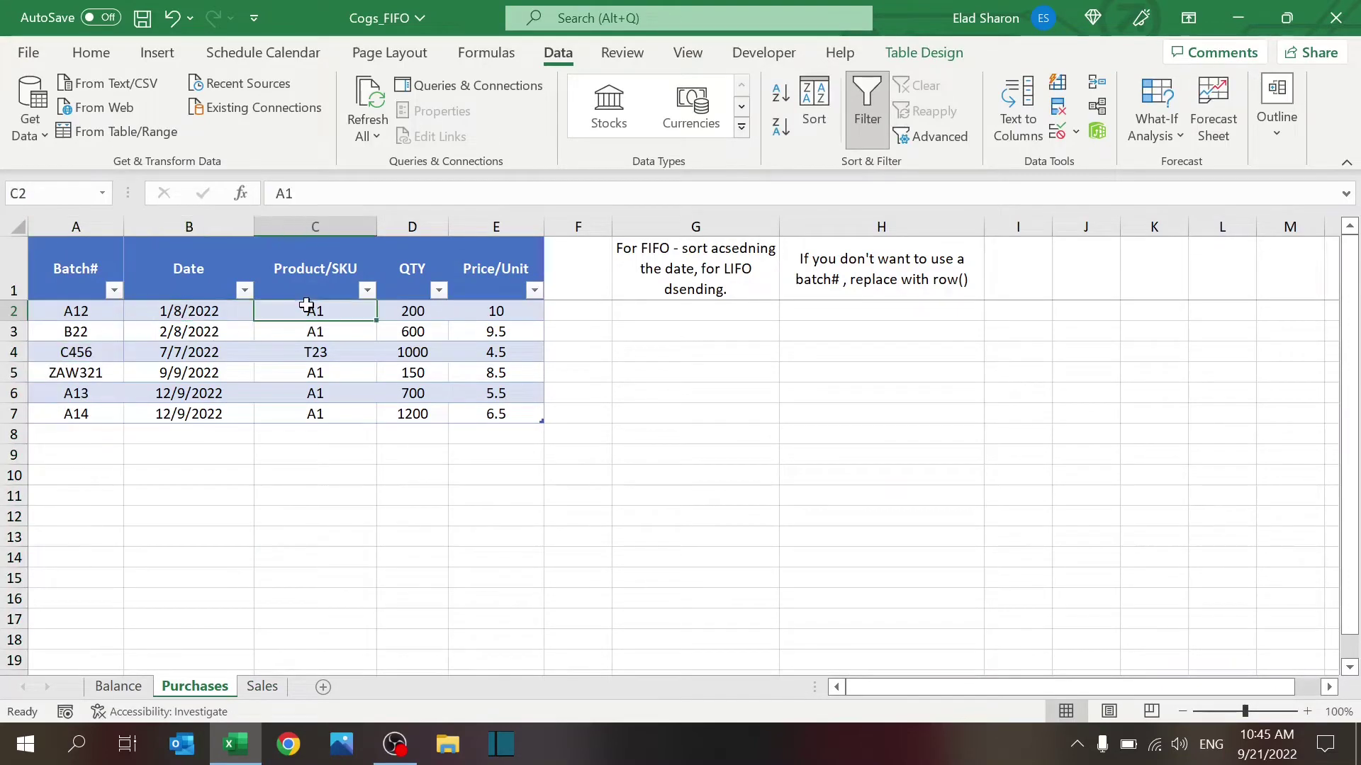
{"action": "left_click", "coordinate": [416, 311]}
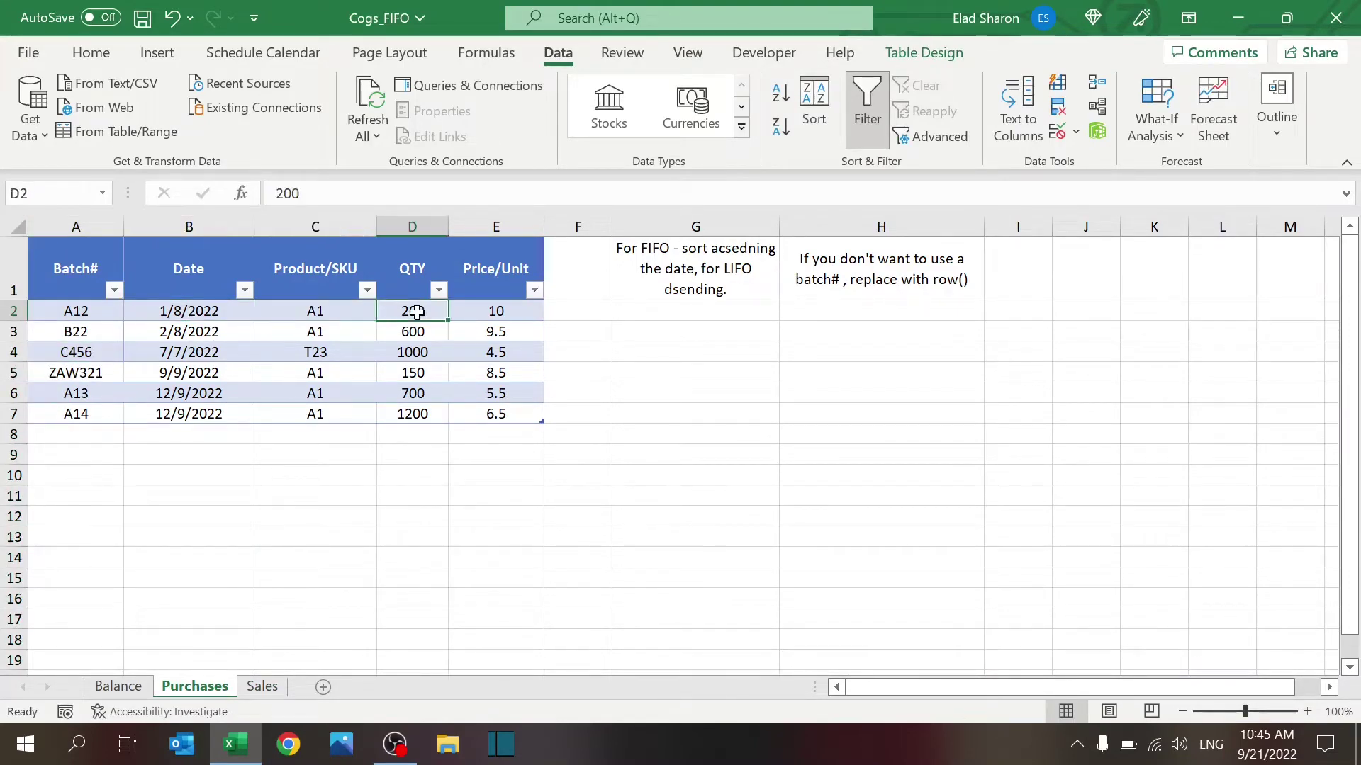
{"action": "left_click", "coordinate": [481, 312]}
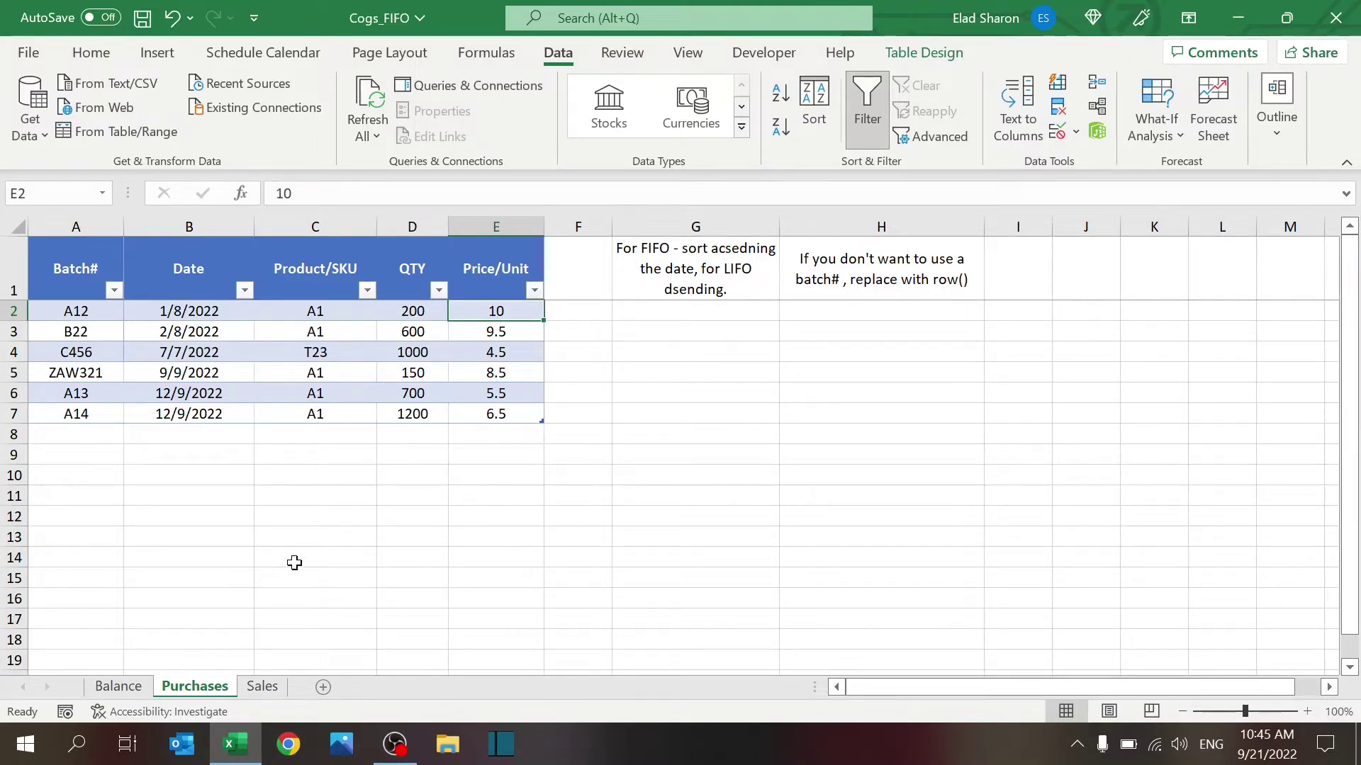
{"action": "left_click", "coordinate": [124, 687]}
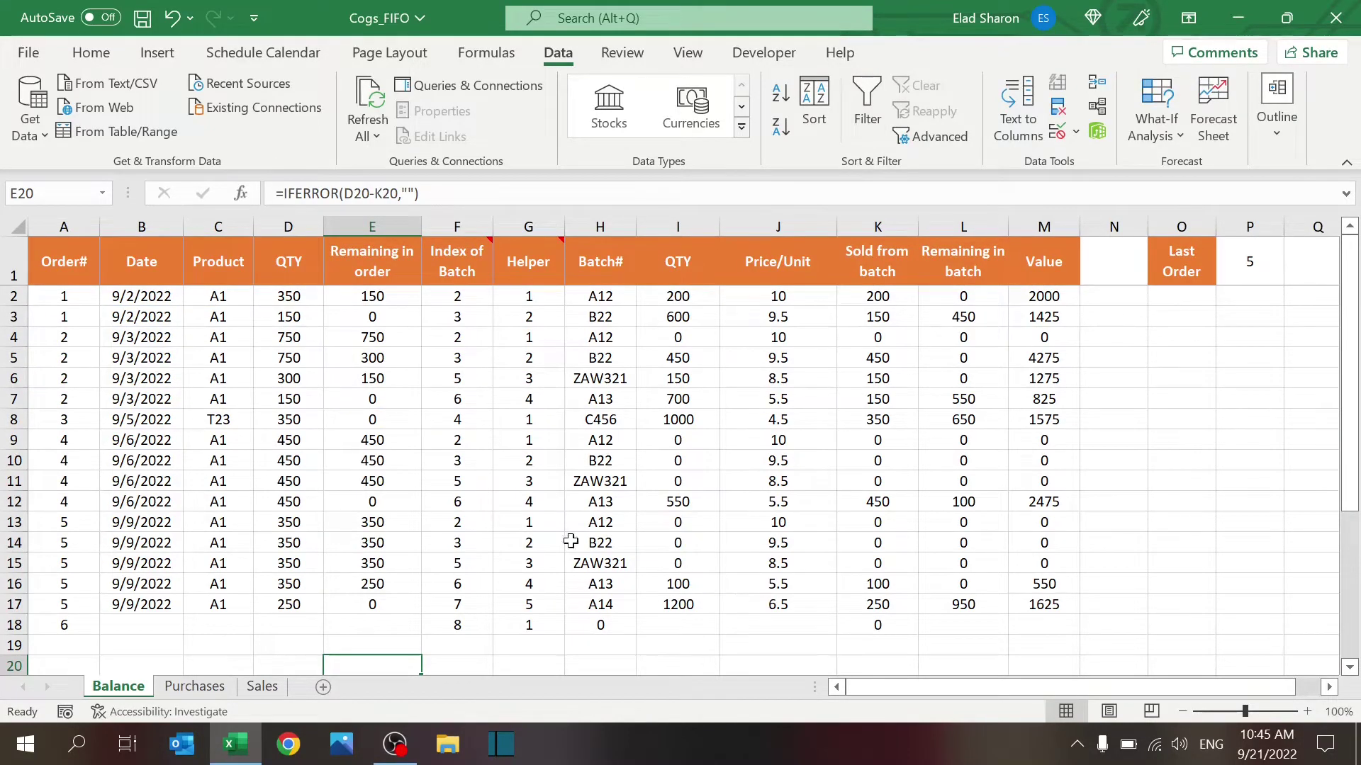
Step: Add order 6 to the Sales table: 15/09/2022, product T23, quantity 100
{"action": "left_click", "coordinate": [261, 686]}
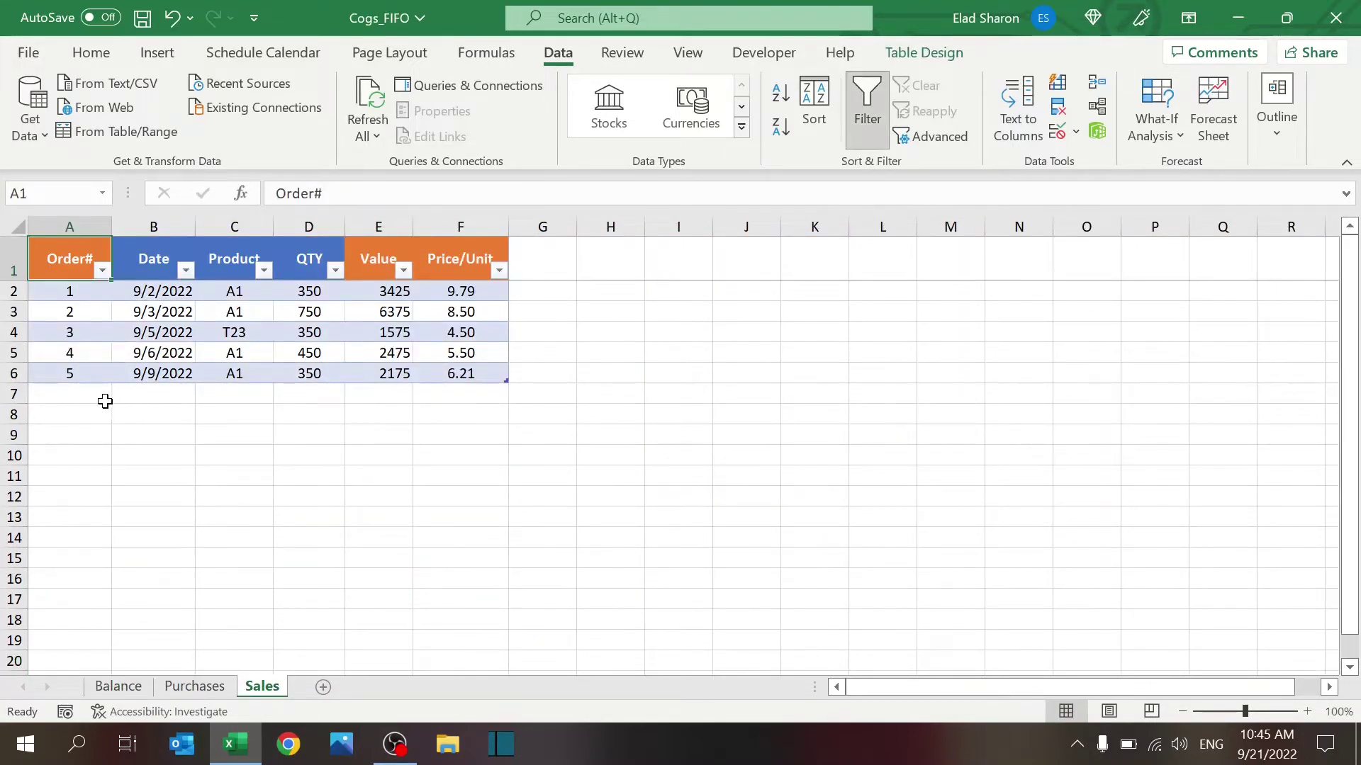
{"action": "left_click", "coordinate": [136, 402]}
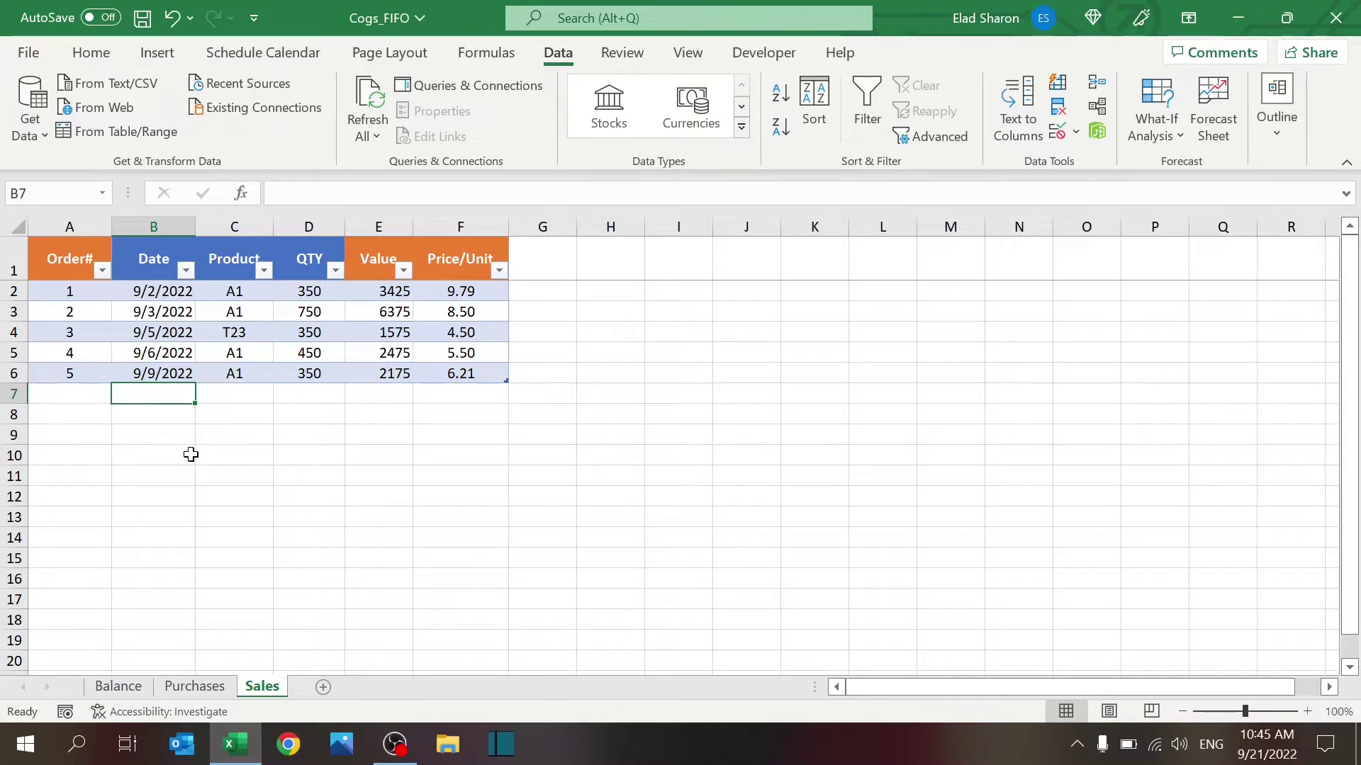
{"action": "type", "text": "9"}
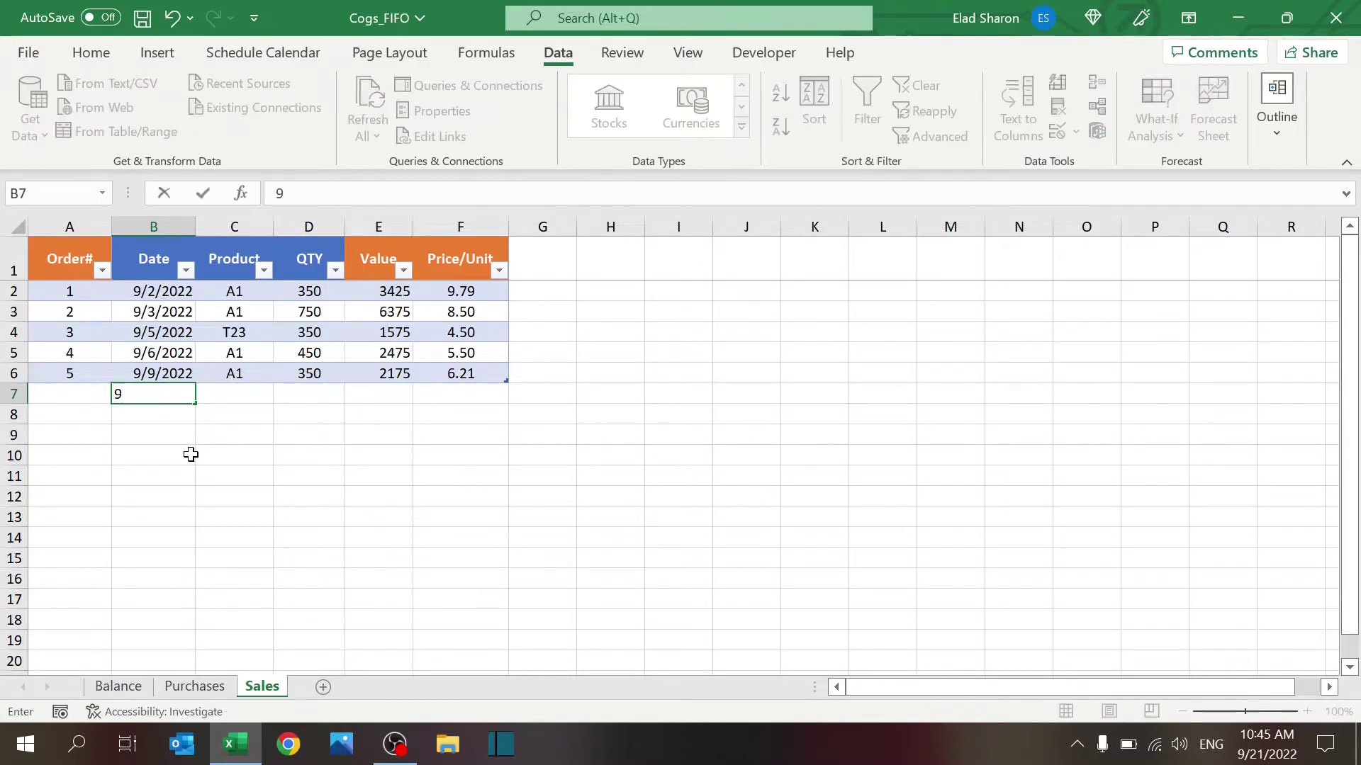
{"action": "type", "text": "/15/22"}
{"action": "key", "text": "Tab"}
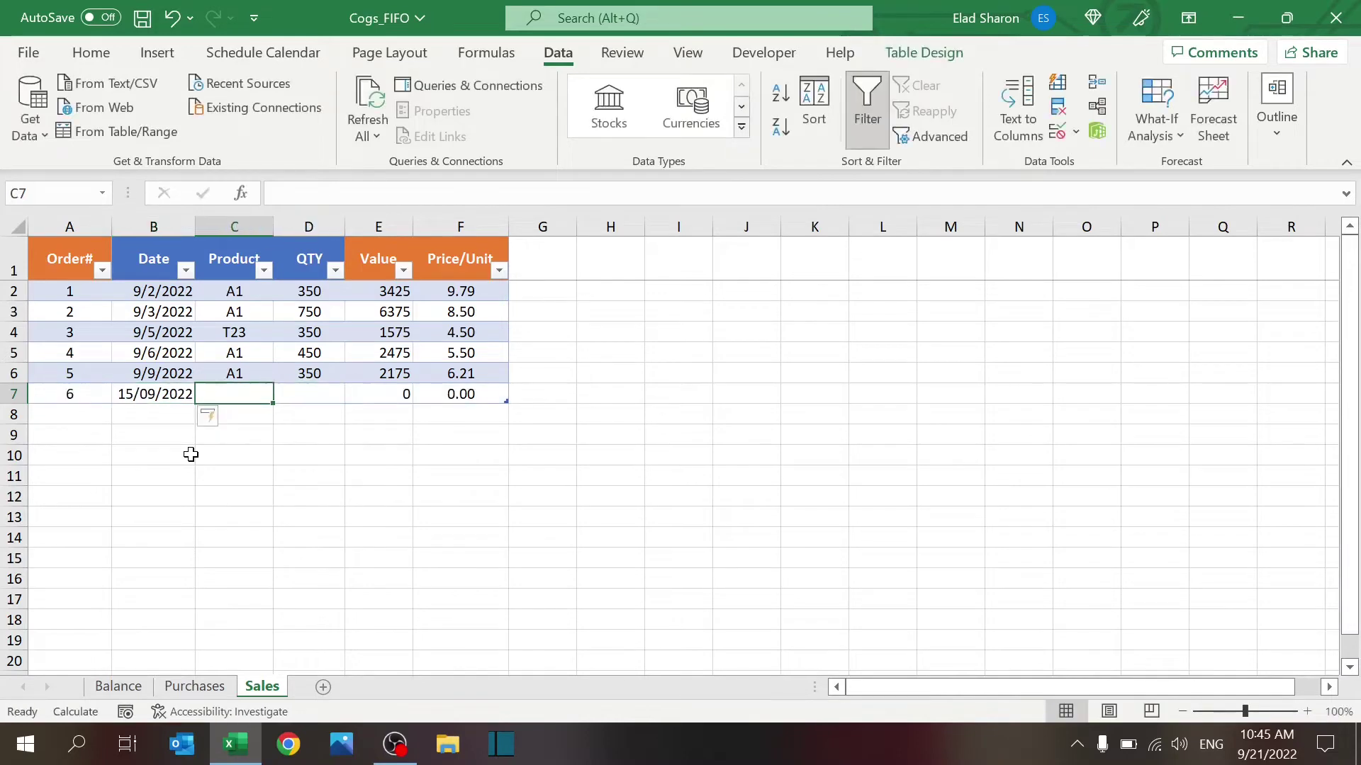
{"action": "type", "text": "T23"}
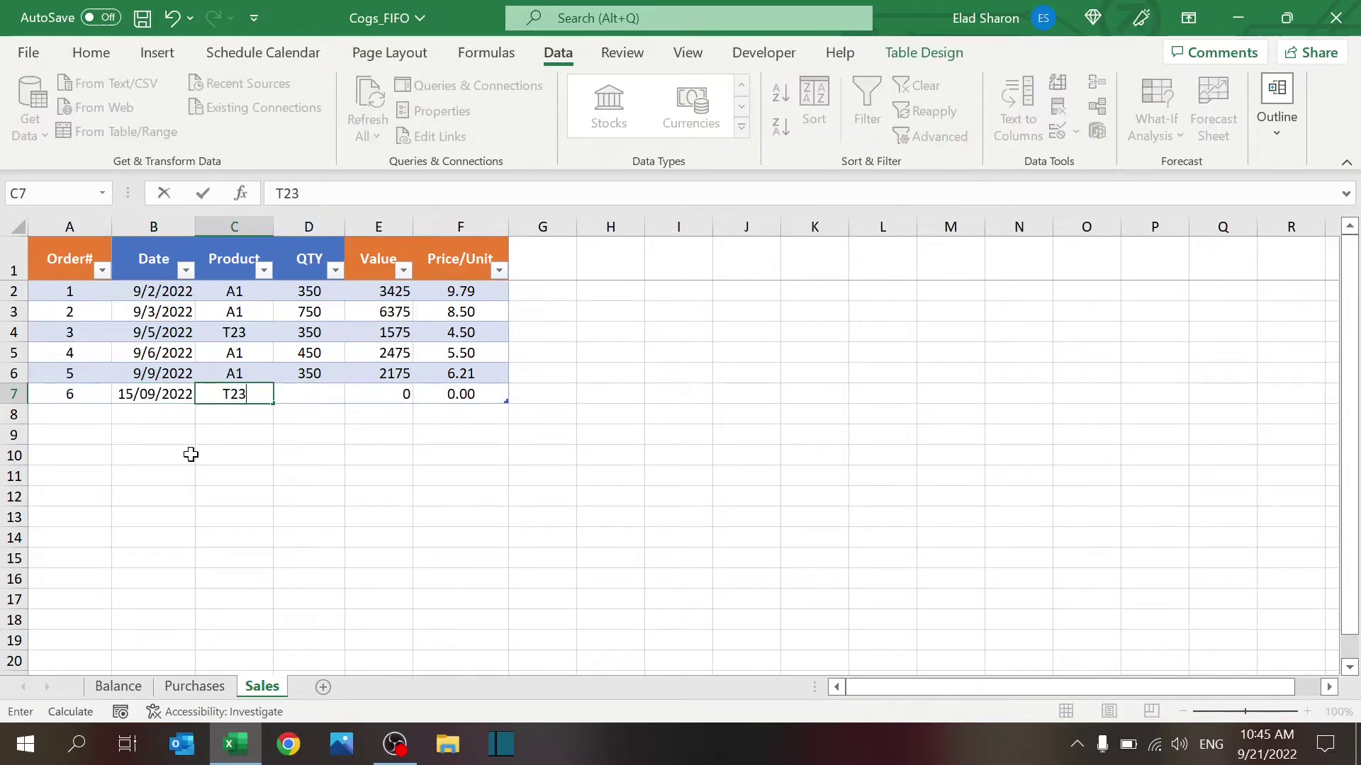
{"action": "key", "text": "Tab"}
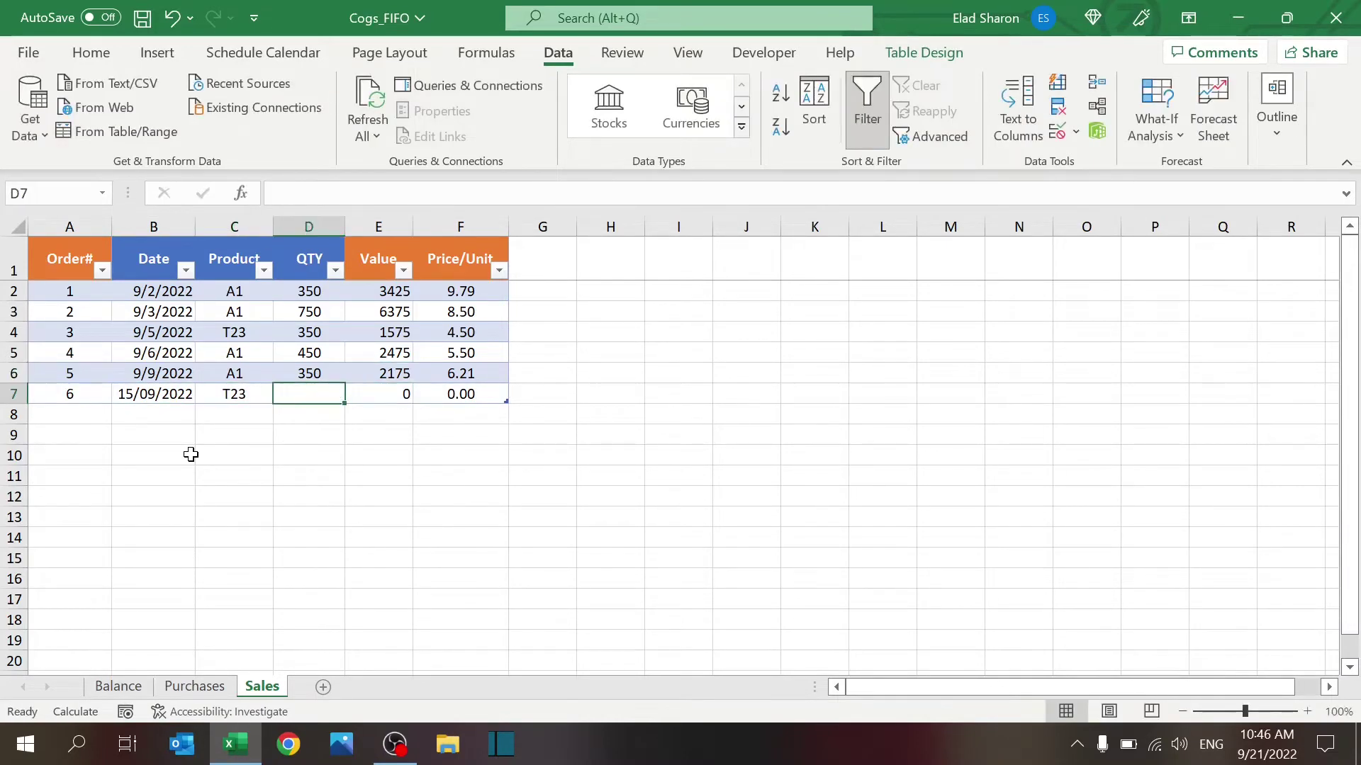
{"action": "type", "text": "100"}
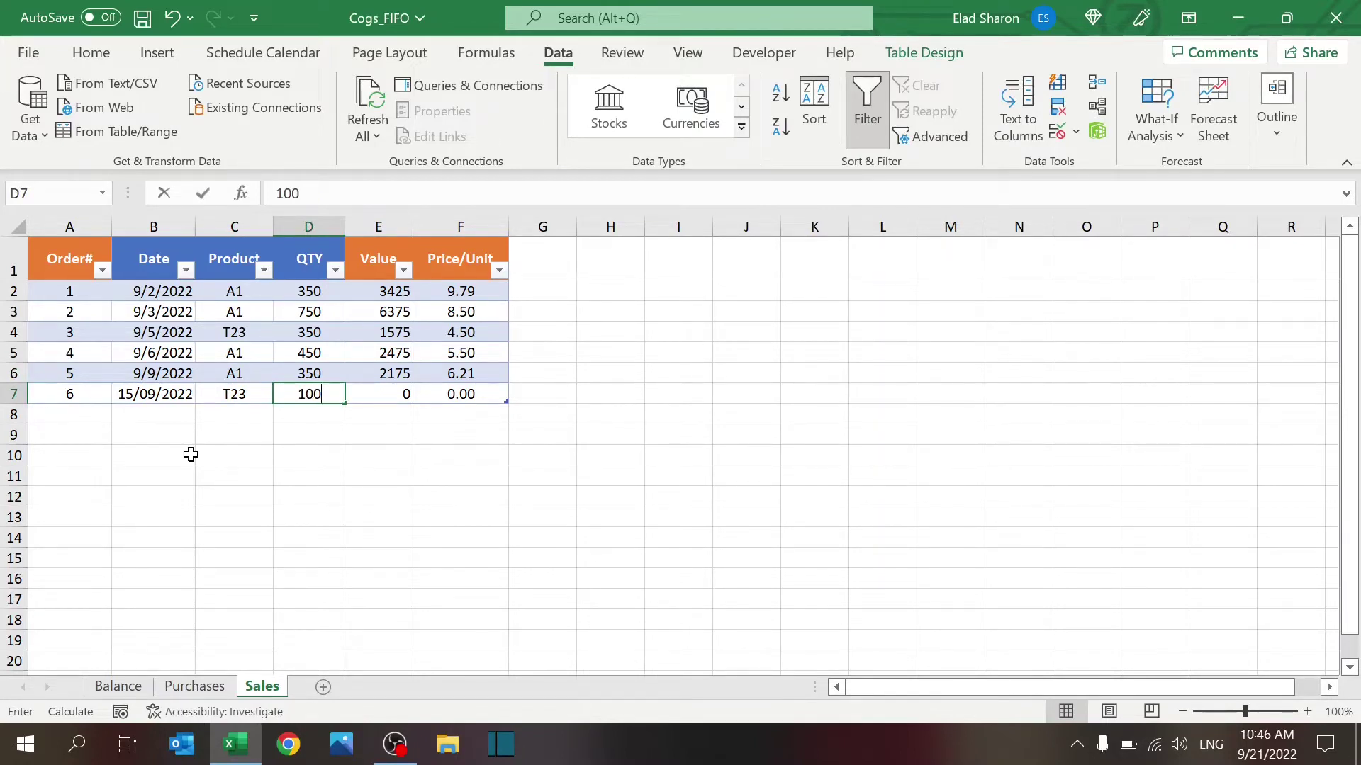
{"action": "key", "text": "Down"}
{"action": "key", "text": "Down"}
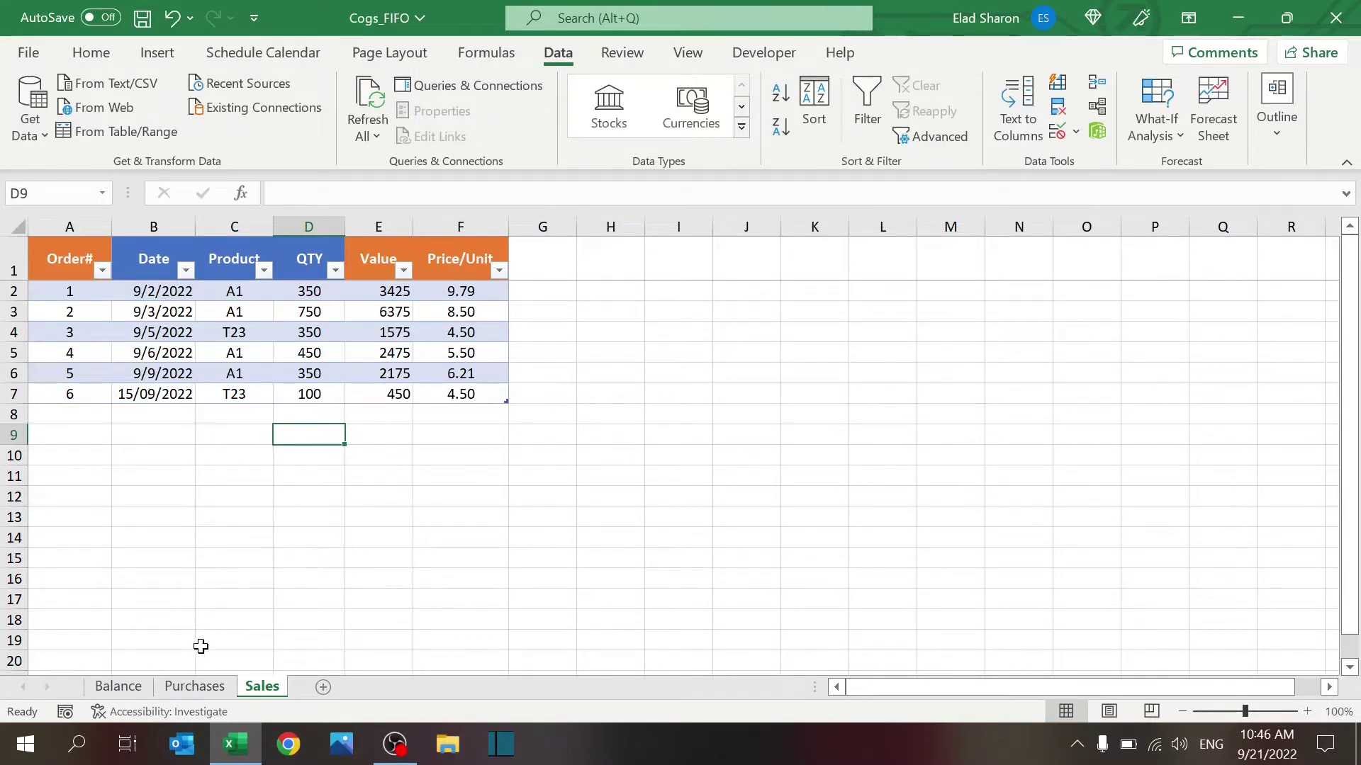
Step: Check Purchases, then review the Balance sheet's Order# column formulas in A2 through A4
{"action": "left_click", "coordinate": [195, 687]}
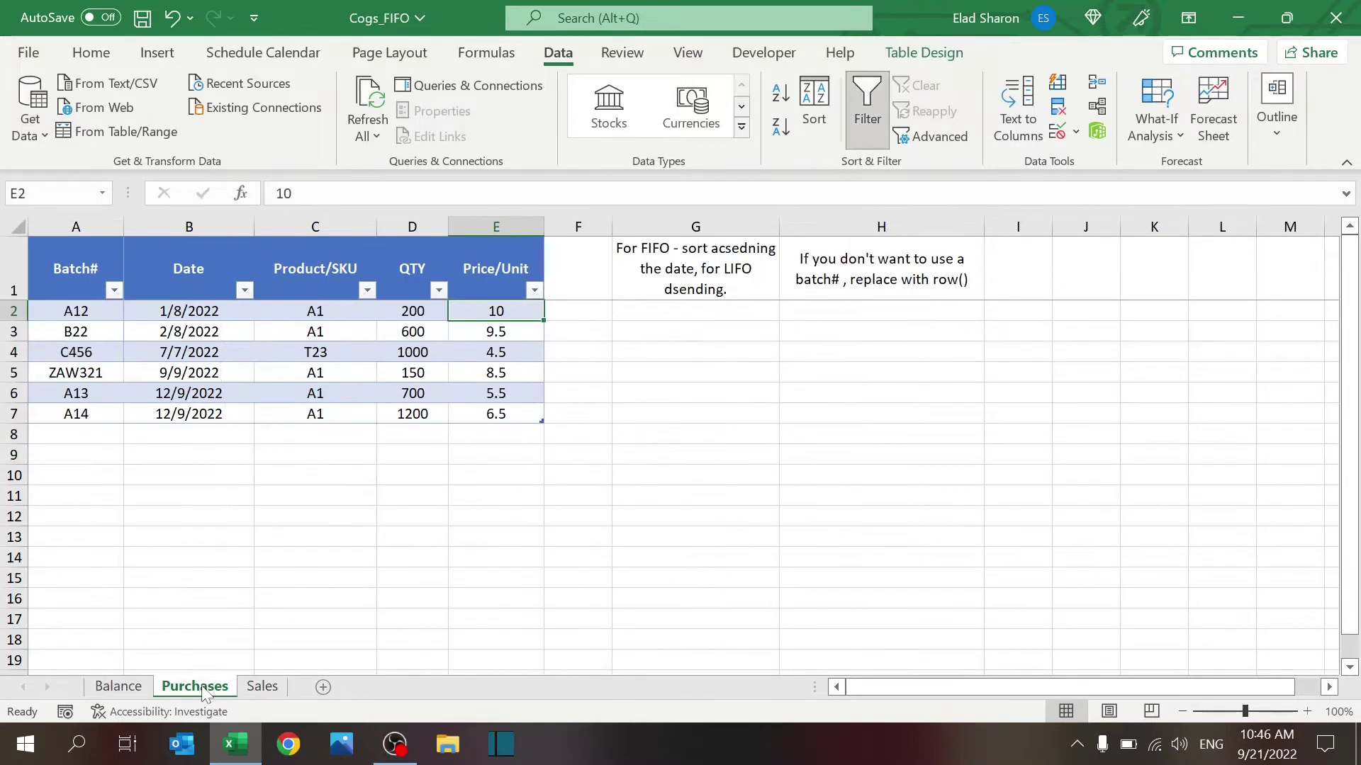
{"action": "left_click", "coordinate": [119, 687]}
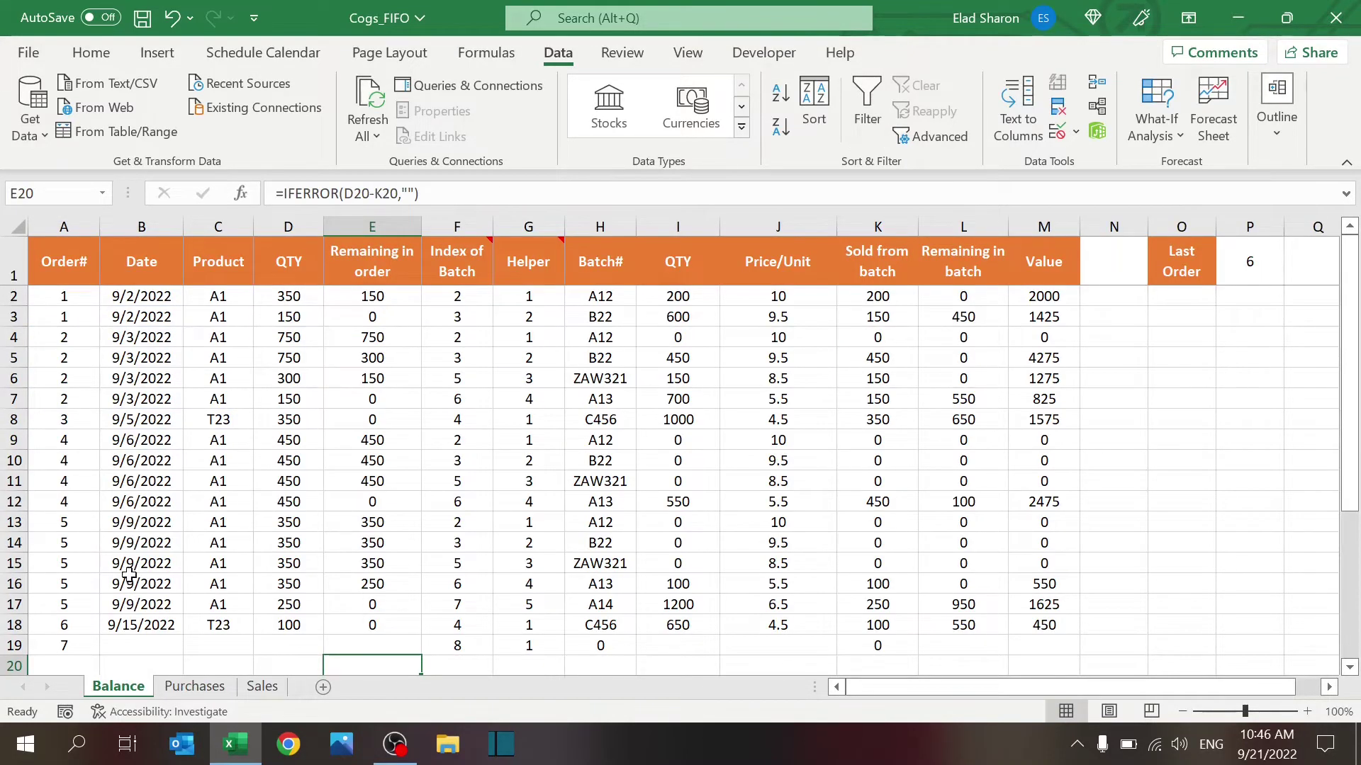
{"action": "left_click", "coordinate": [73, 225]}
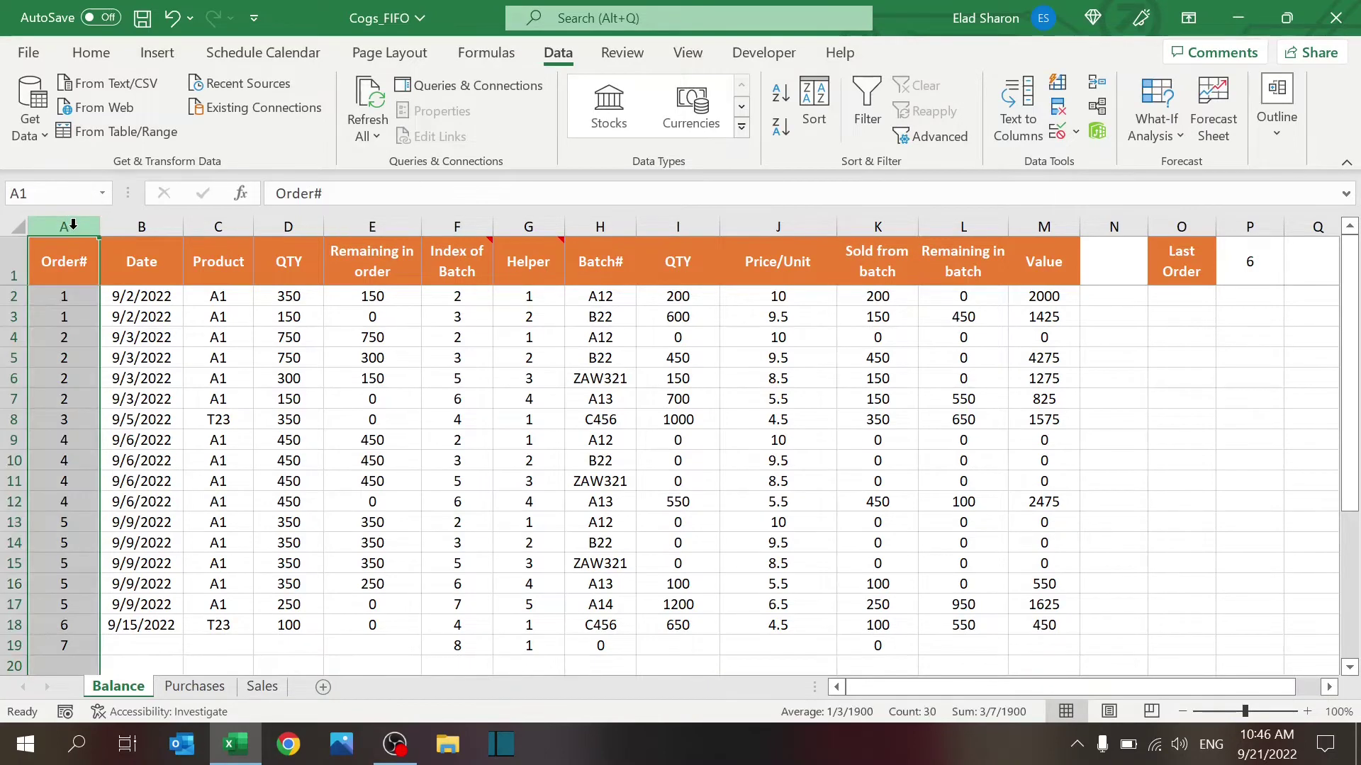
{"action": "left_click", "coordinate": [76, 302]}
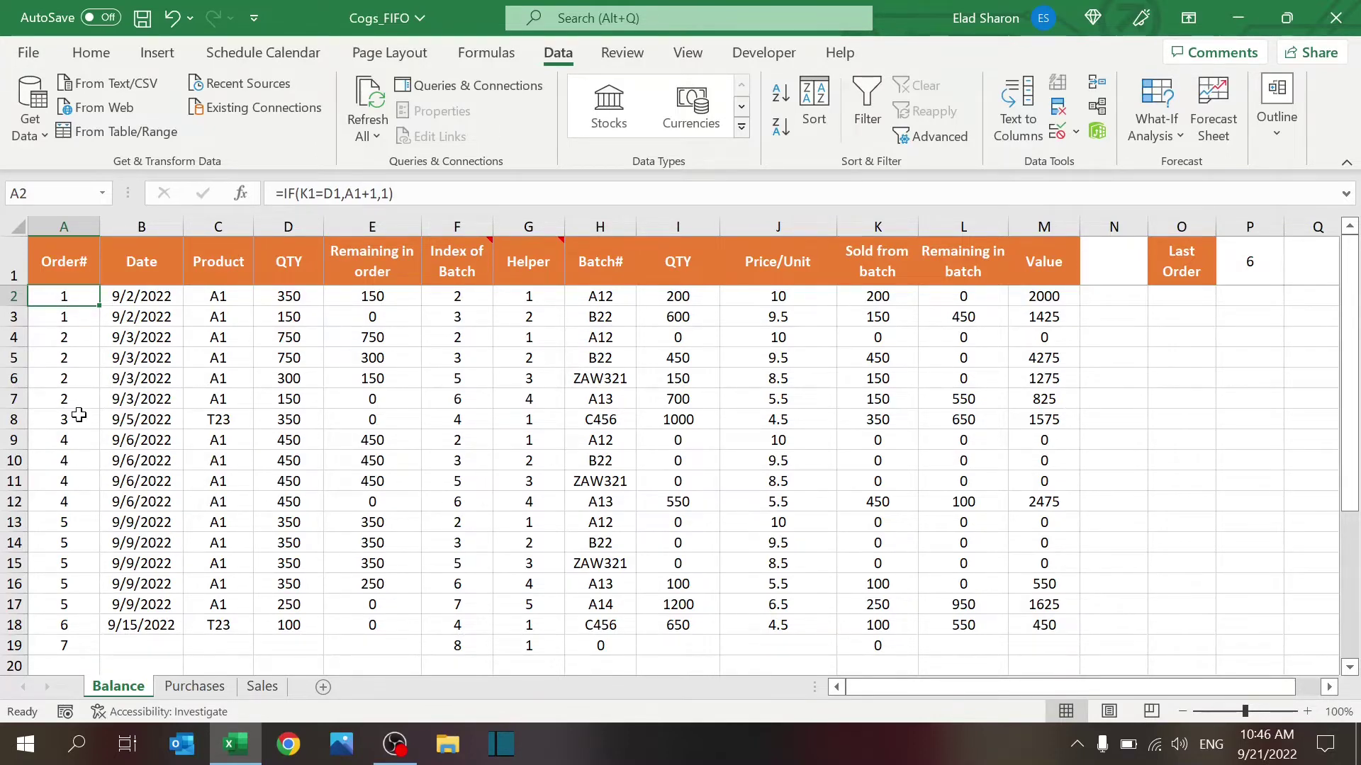
{"action": "left_click", "coordinate": [77, 316]}
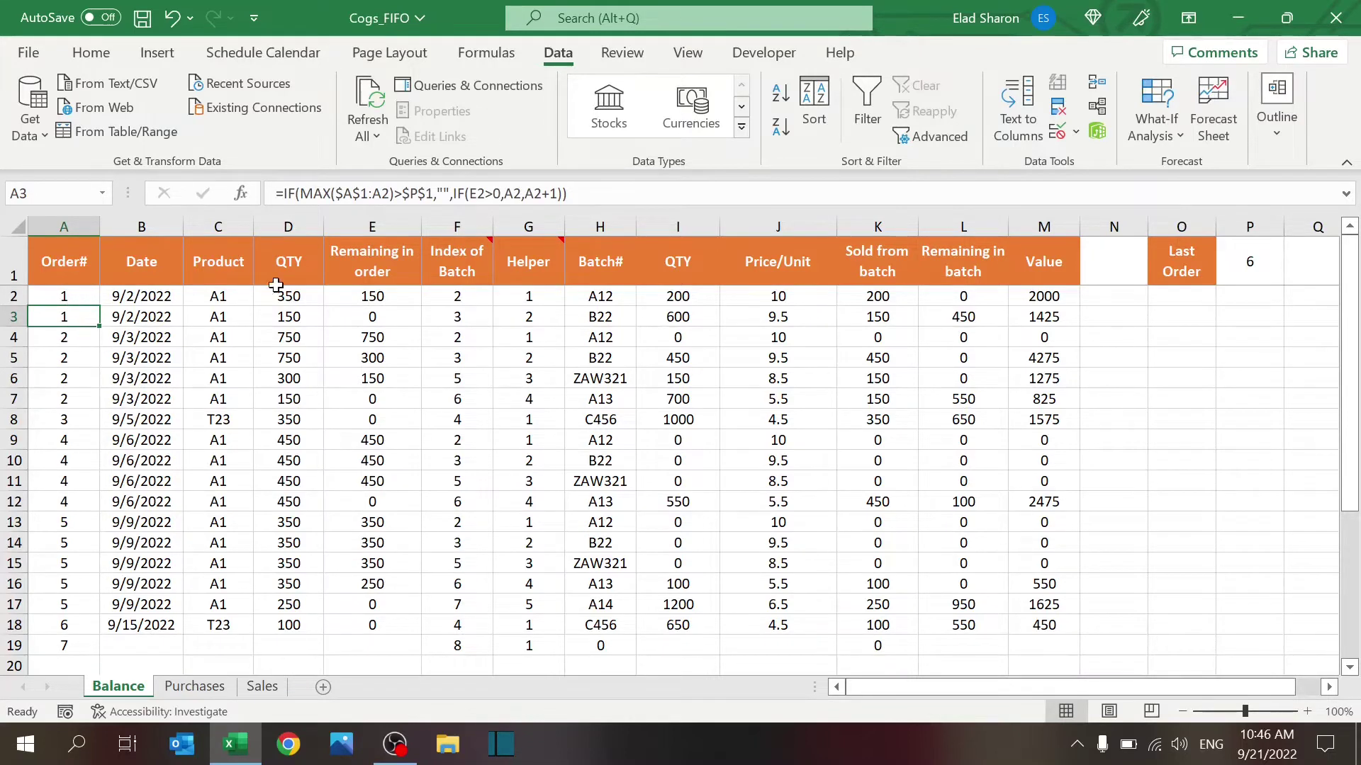
{"action": "left_click", "coordinate": [90, 333]}
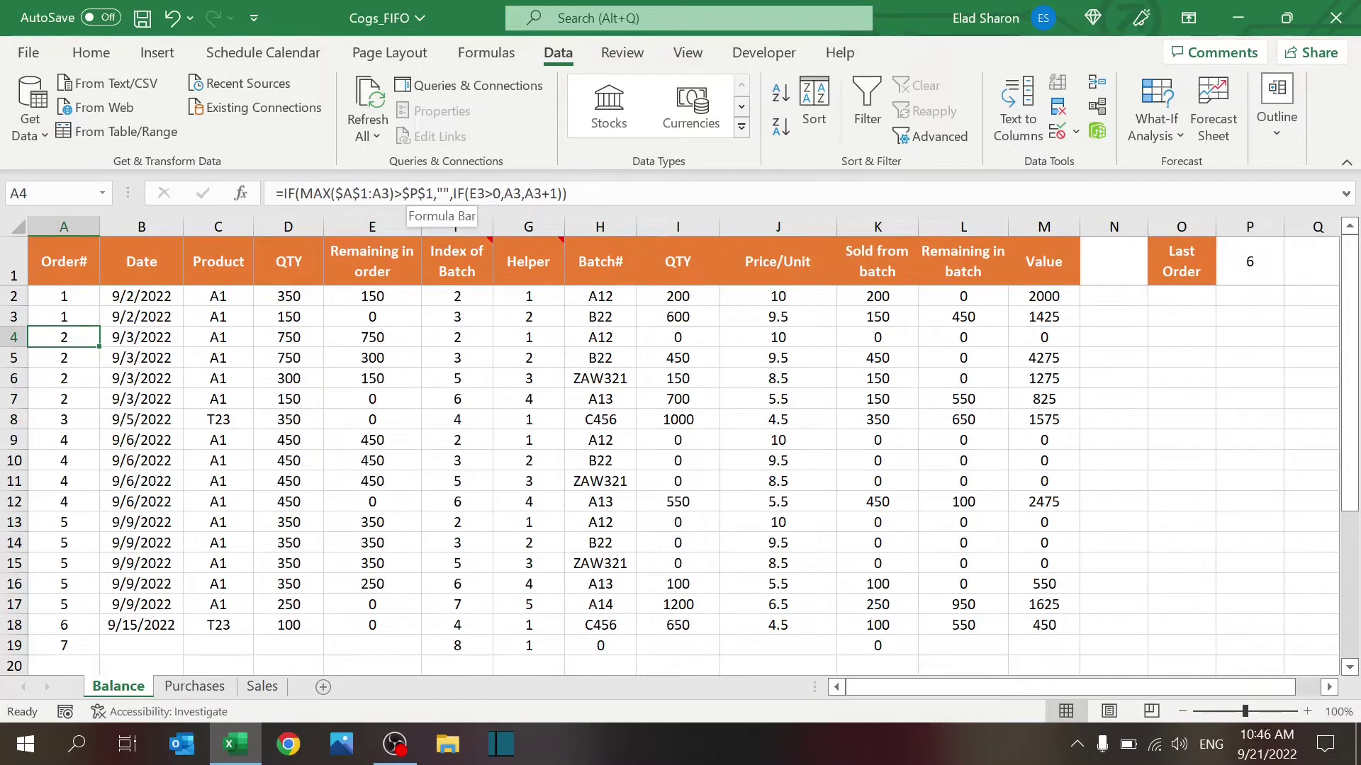
Step: Trace A4's referenced cells, then inspect the E3, A3, A5, A2 and D2 QTY lookup formulas
{"action": "left_click", "coordinate": [878, 190]}
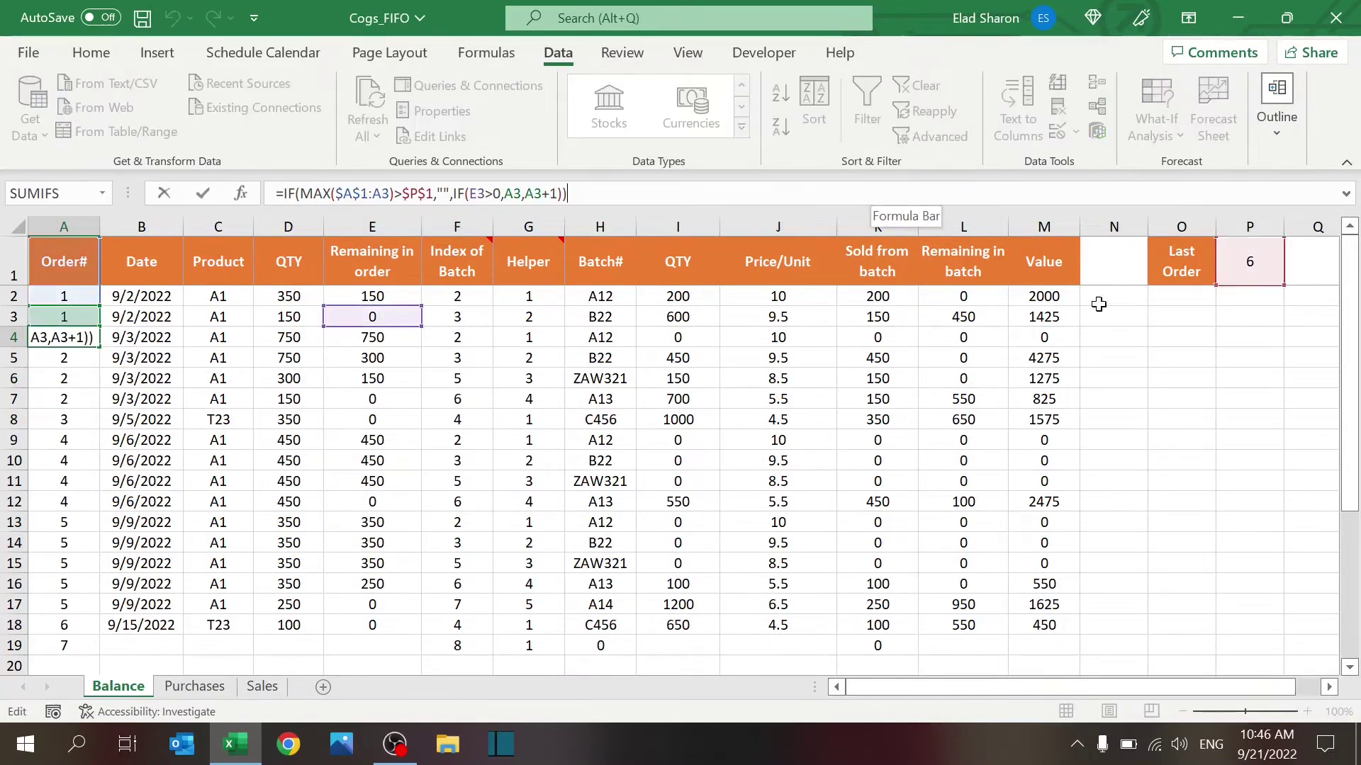
{"action": "key", "text": "Escape"}
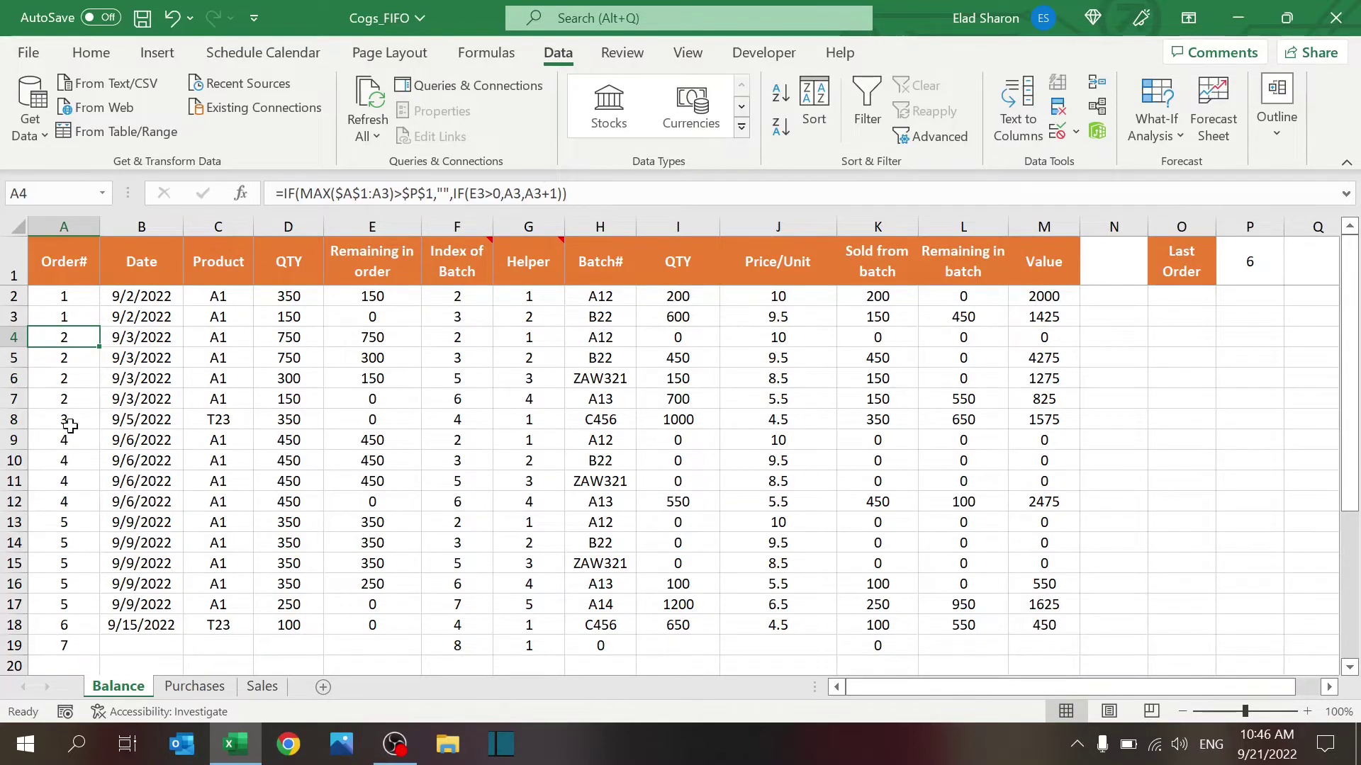
{"action": "key", "text": "F2"}
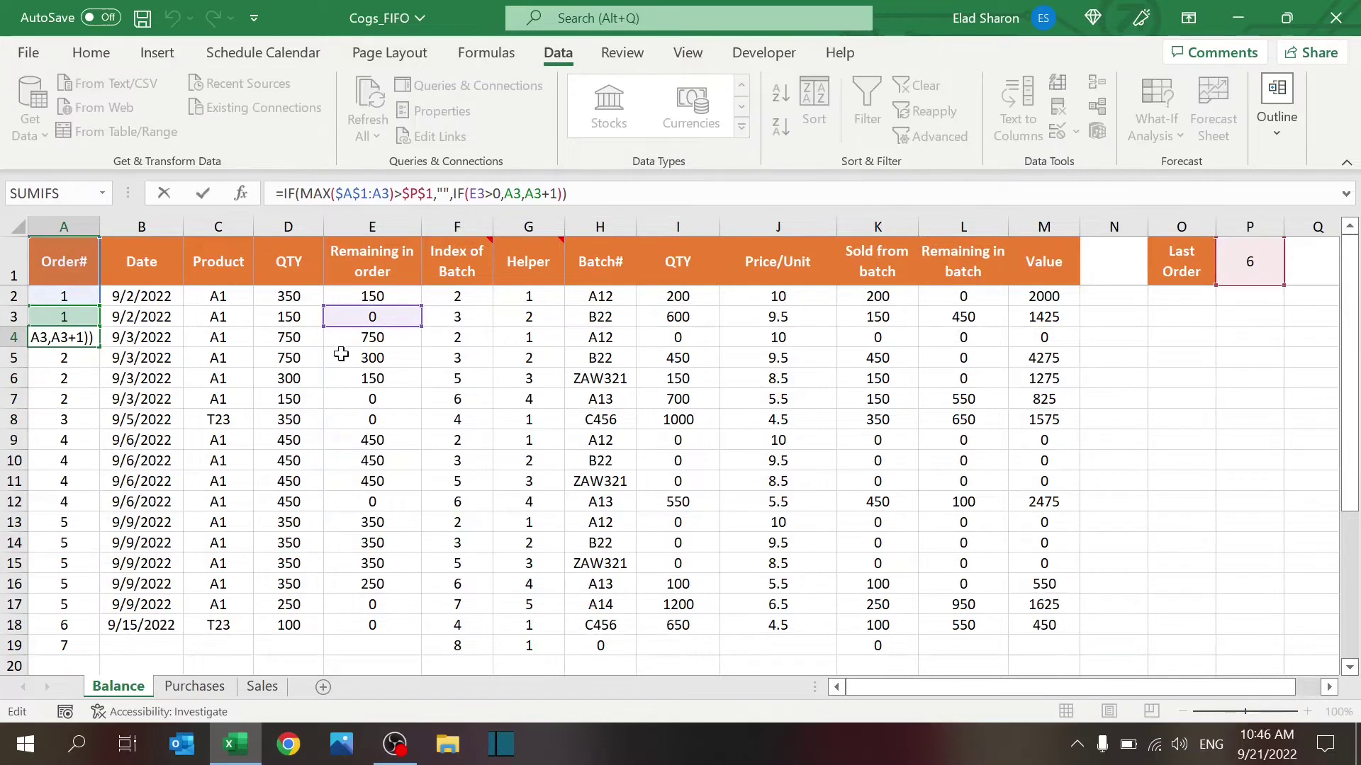
{"action": "key", "text": "Escape"}
{"action": "left_click", "coordinate": [372, 314]}
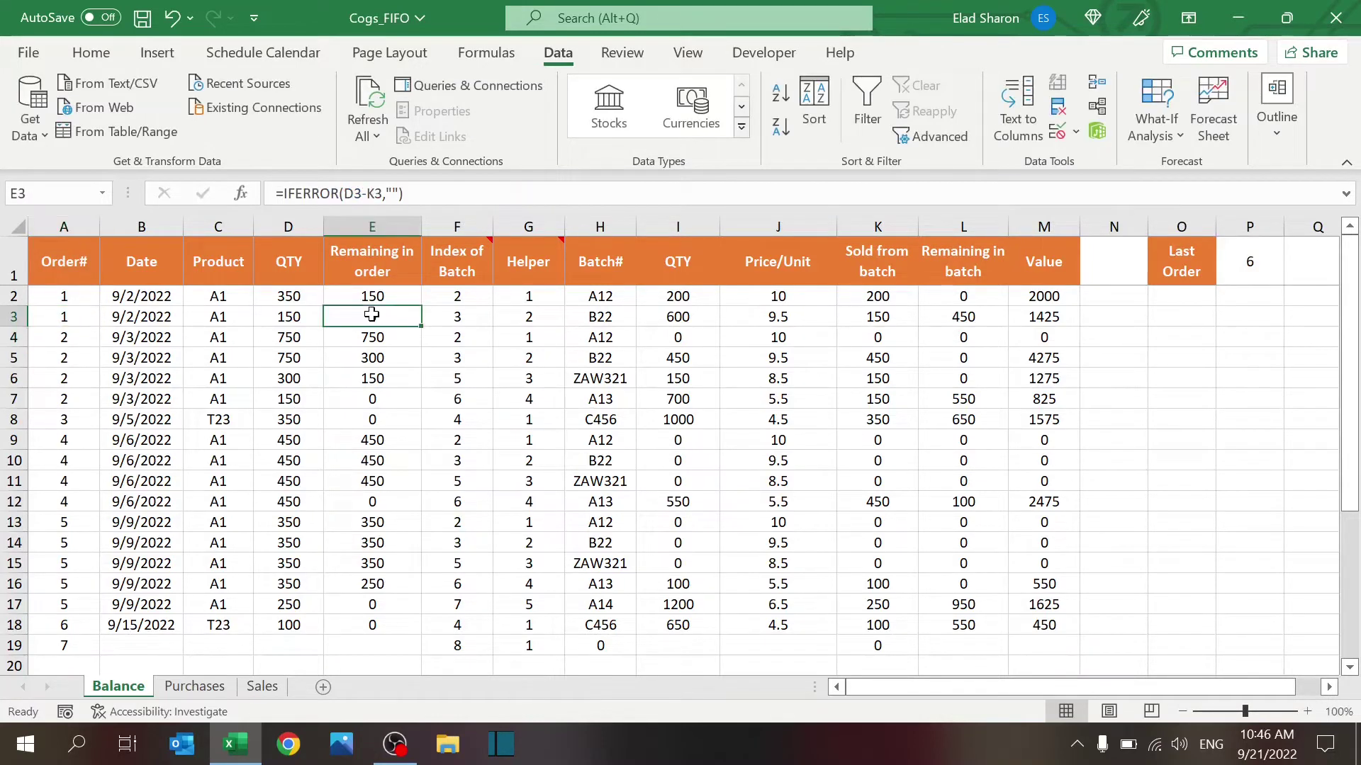
{"action": "left_click", "coordinate": [63, 316]}
{"action": "left_click", "coordinate": [62, 353]}
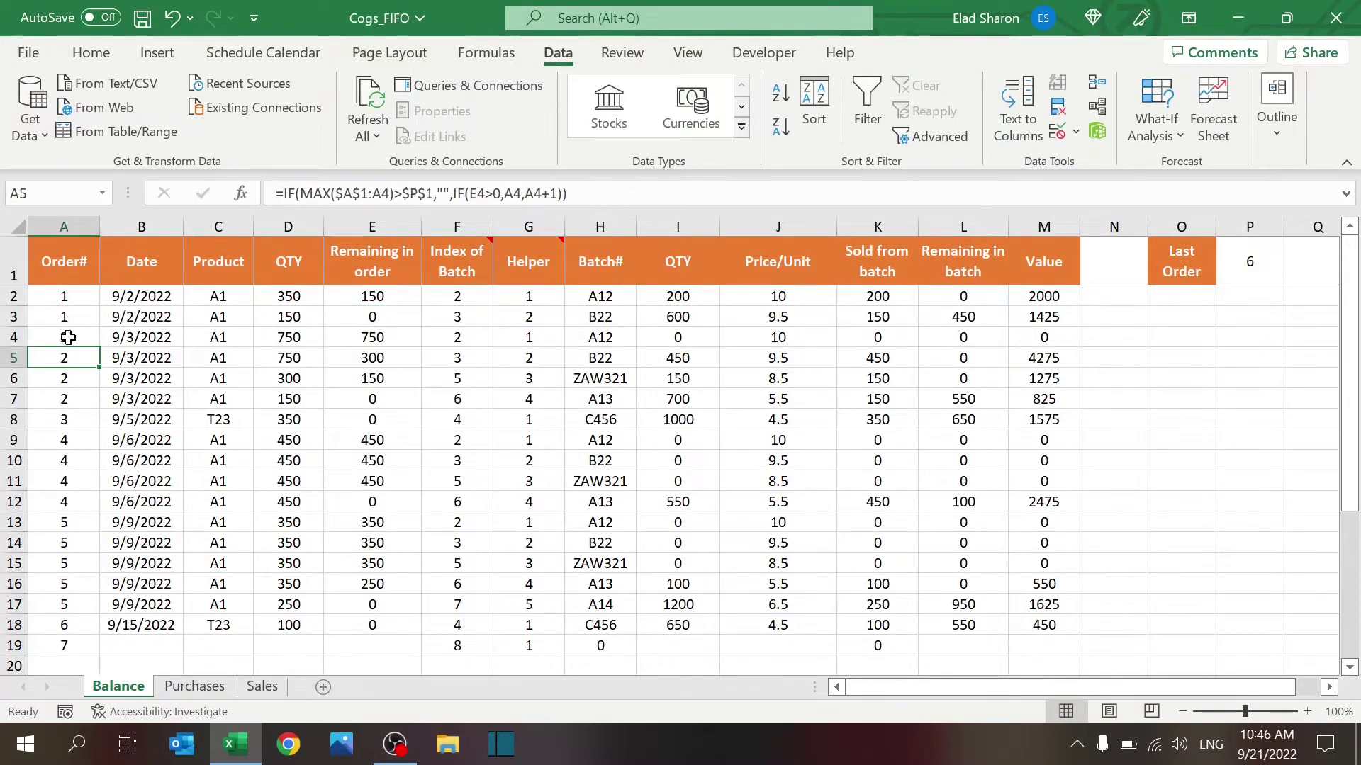
{"action": "left_click", "coordinate": [76, 299]}
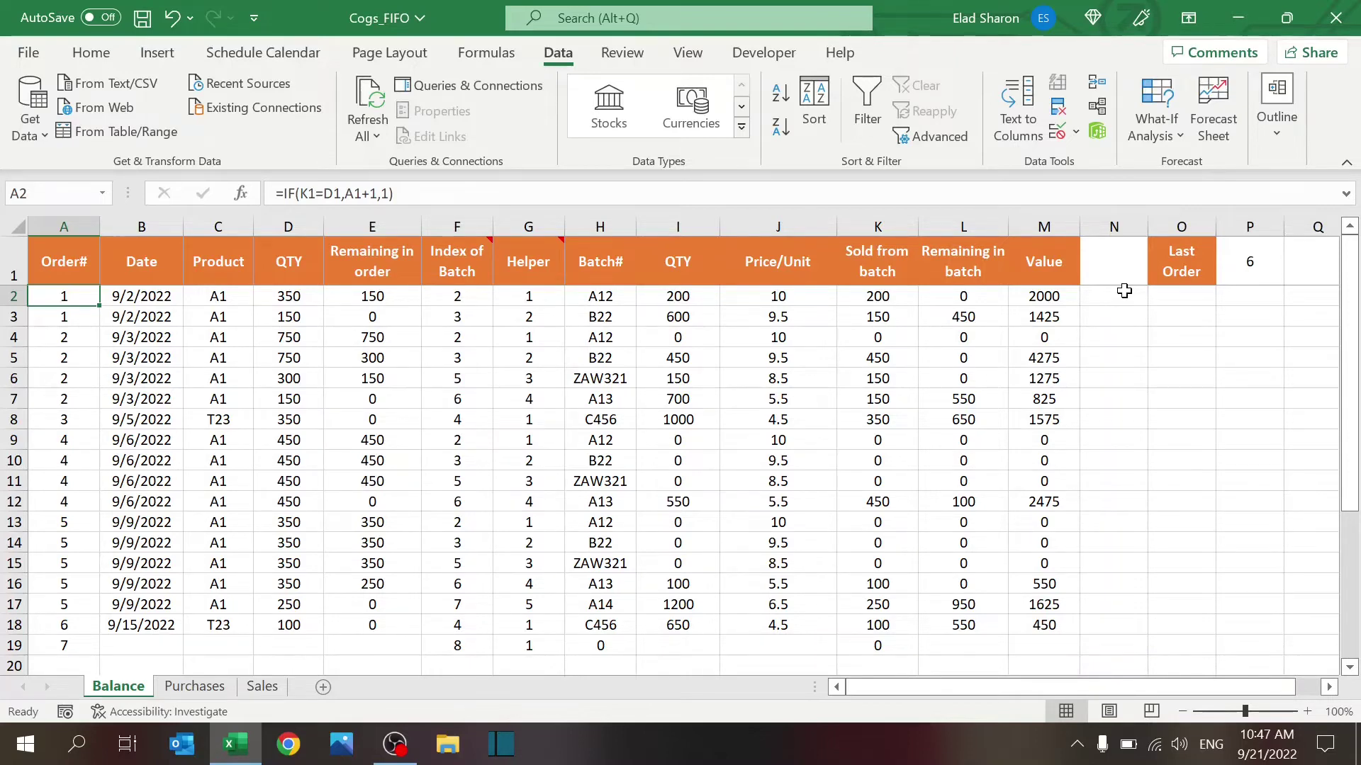
{"action": "left_click", "coordinate": [284, 294]}
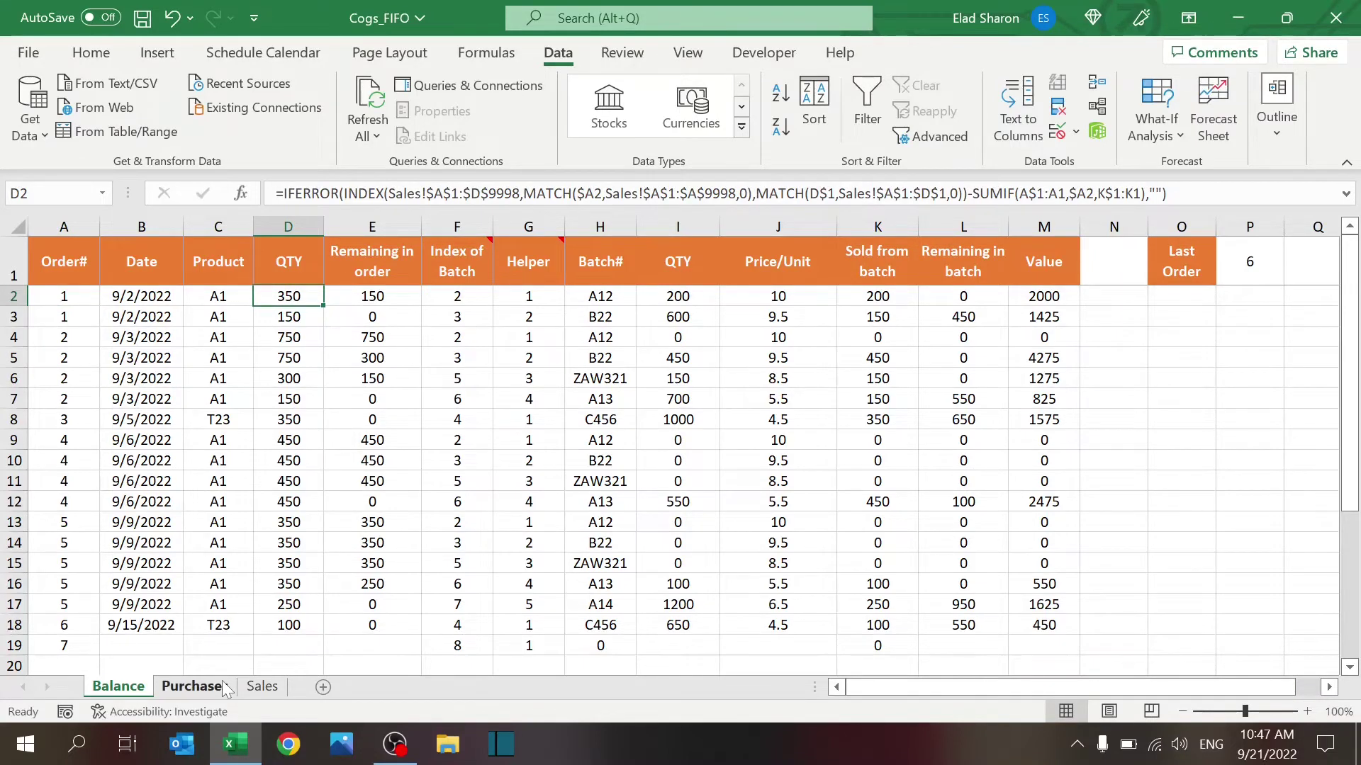
{"action": "left_click", "coordinate": [197, 686]}
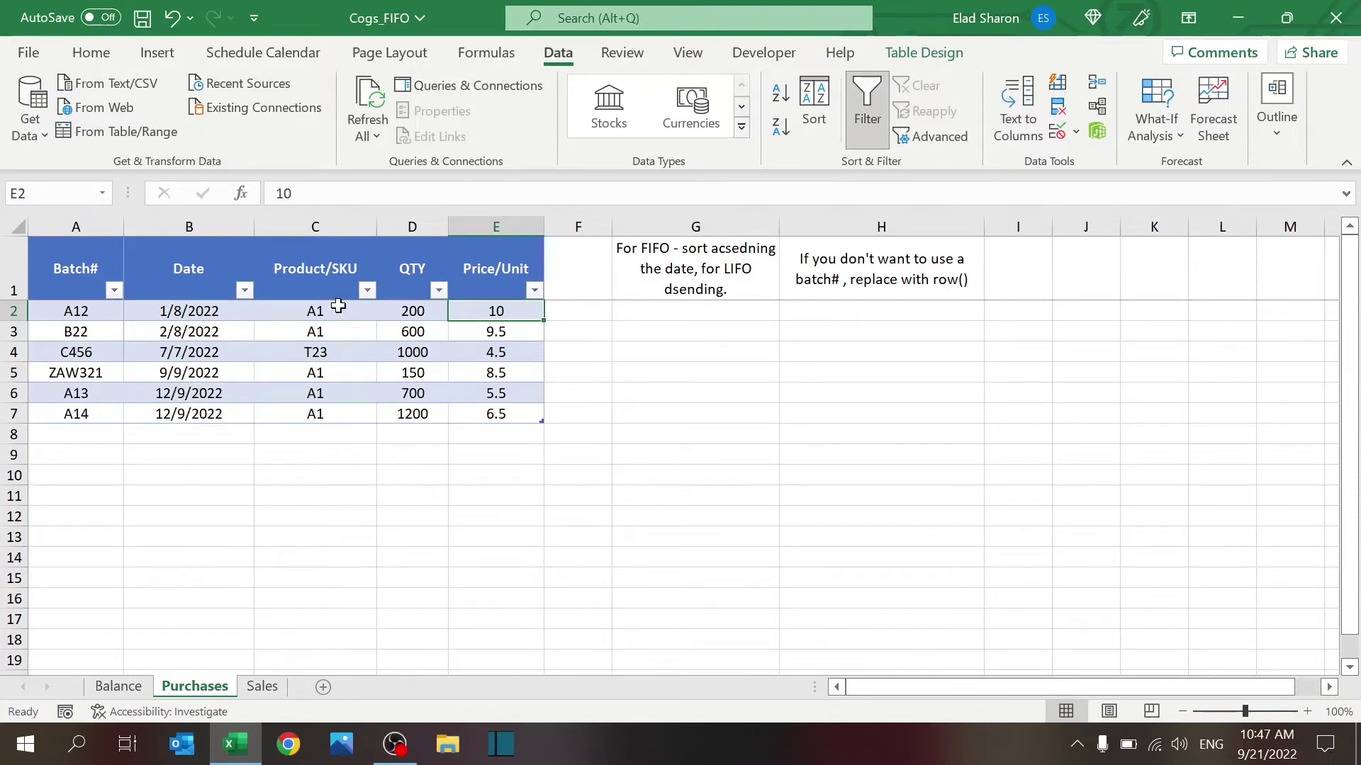
{"action": "left_click", "coordinate": [341, 308]}
{"action": "left_click", "coordinate": [414, 305]}
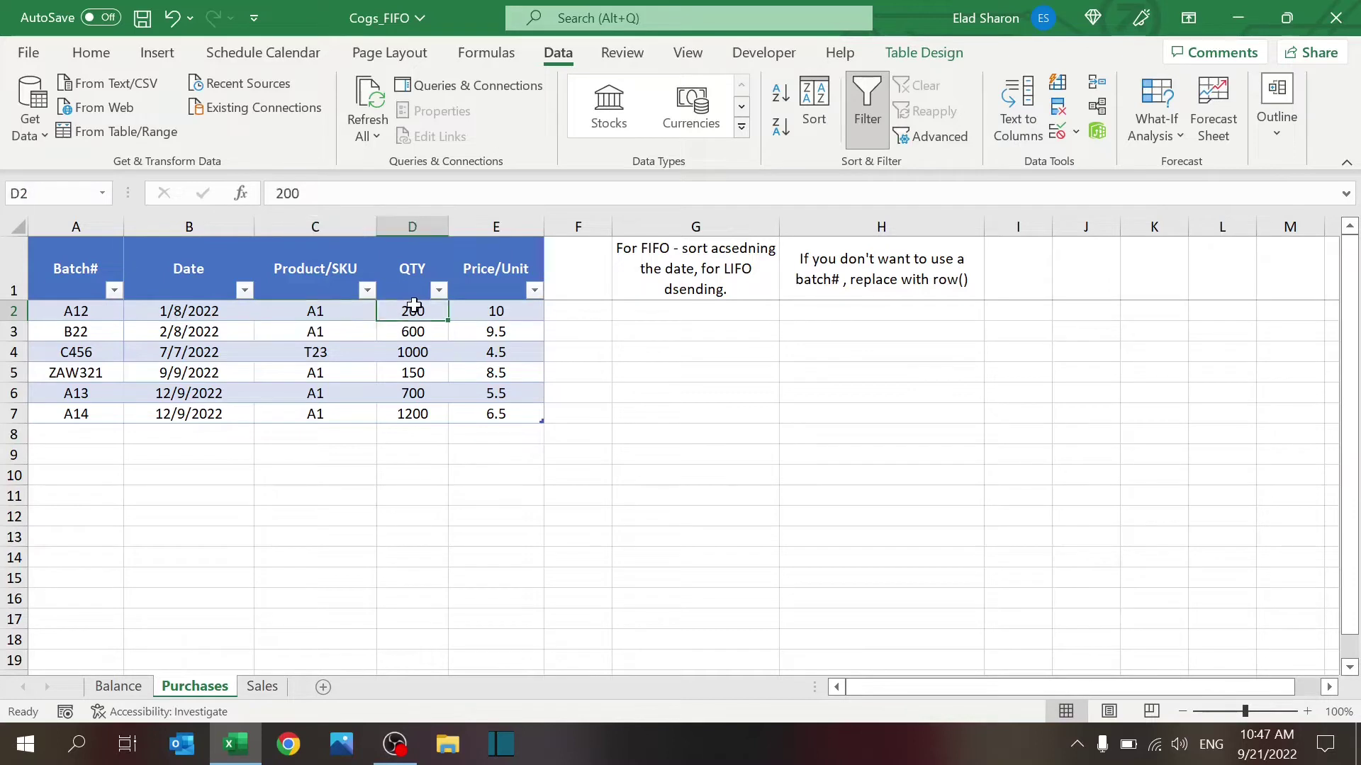
{"action": "left_click", "coordinate": [352, 335]}
{"action": "left_click", "coordinate": [416, 333]}
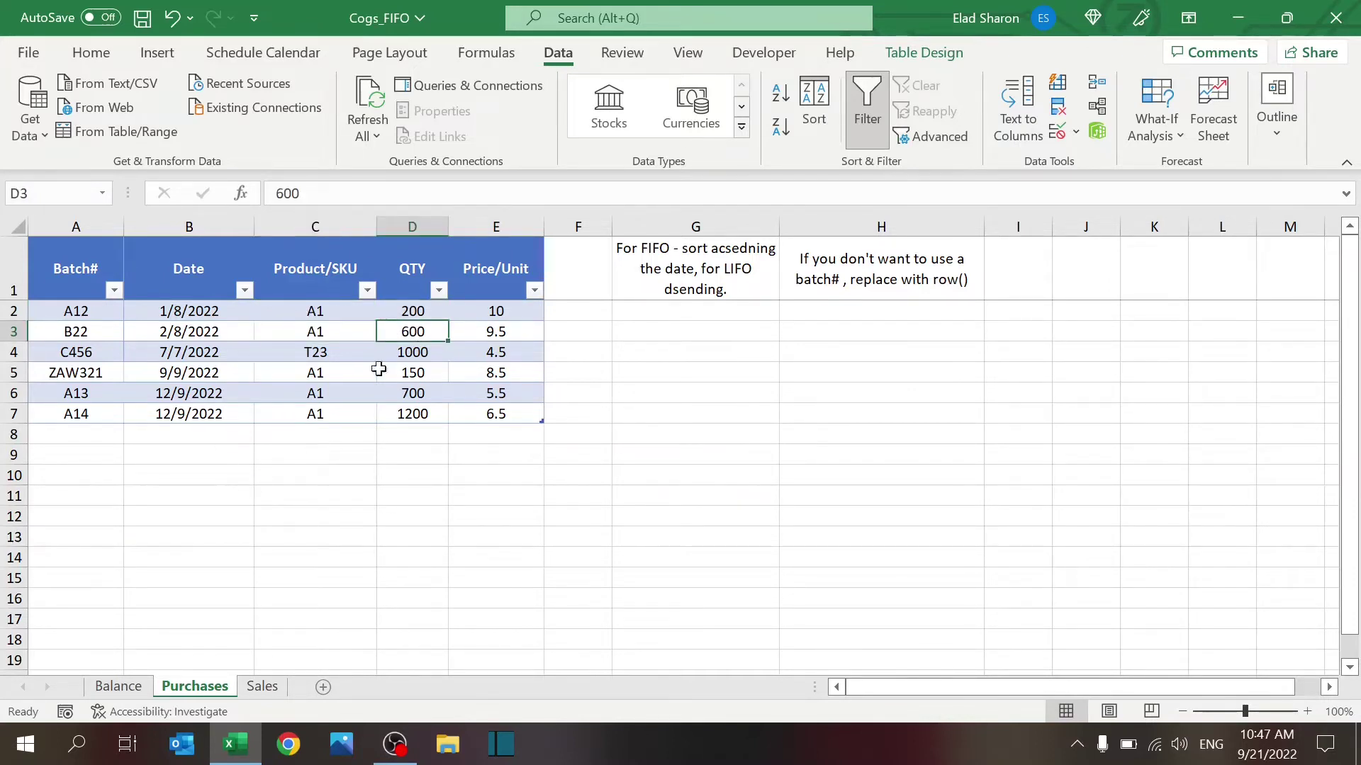
{"action": "left_click", "coordinate": [414, 304]}
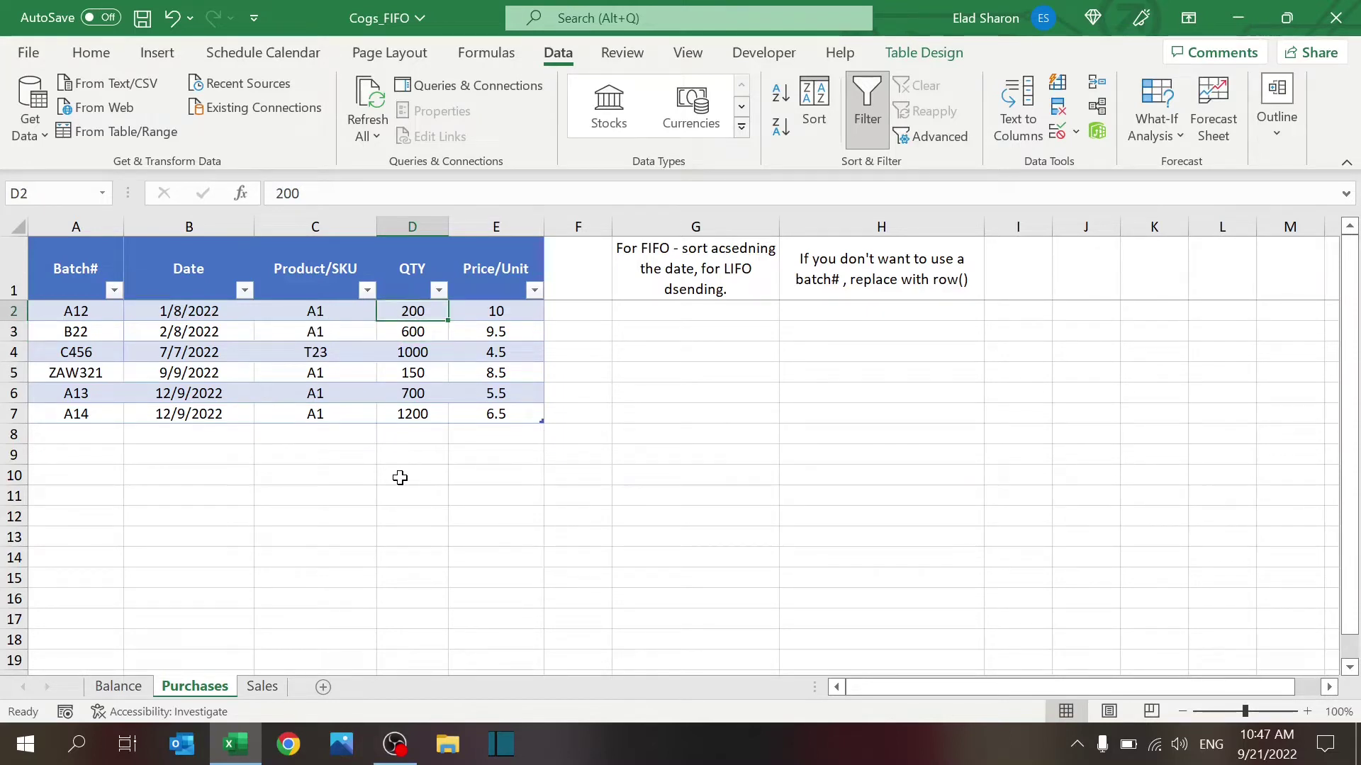
{"action": "left_click", "coordinate": [330, 332]}
{"action": "left_click", "coordinate": [415, 327]}
{"action": "left_click", "coordinate": [121, 686]}
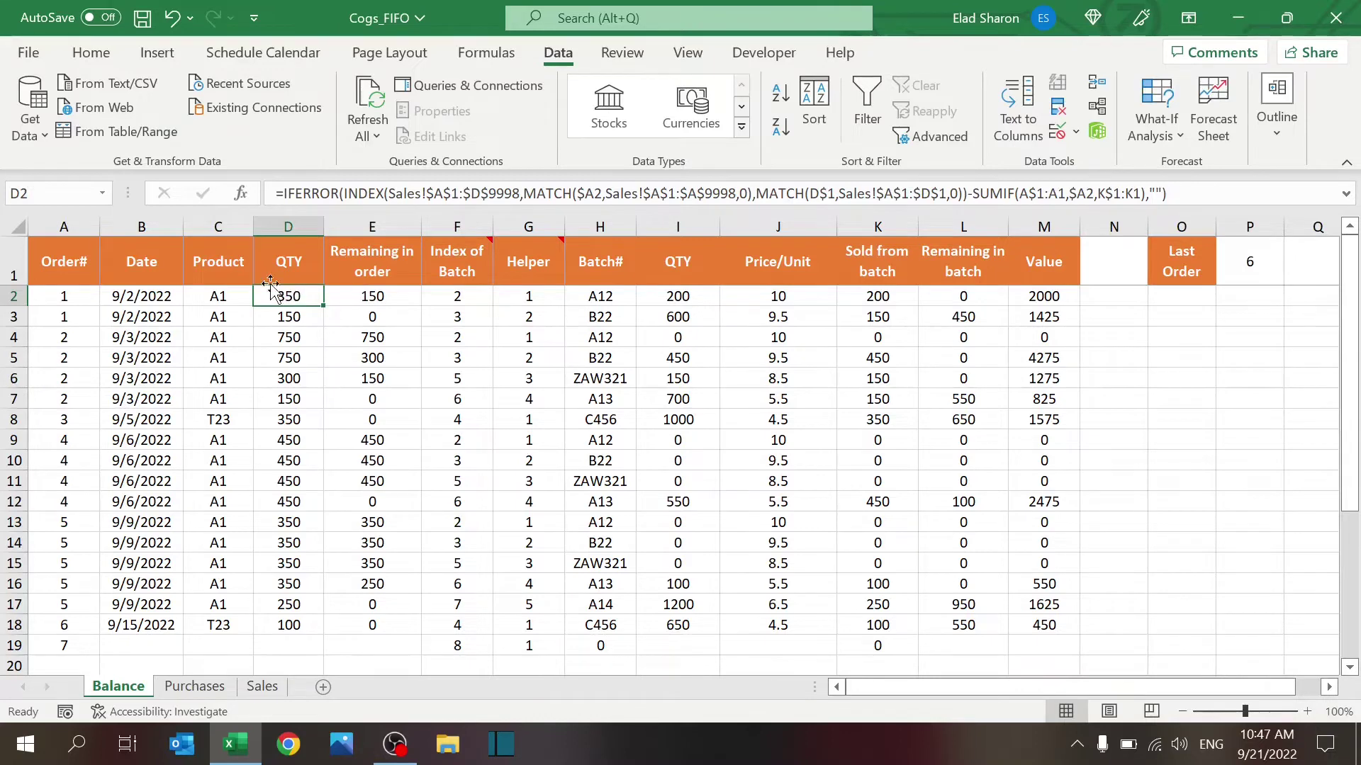
{"action": "left_click", "coordinate": [214, 297]}
{"action": "left_click", "coordinate": [142, 296]}
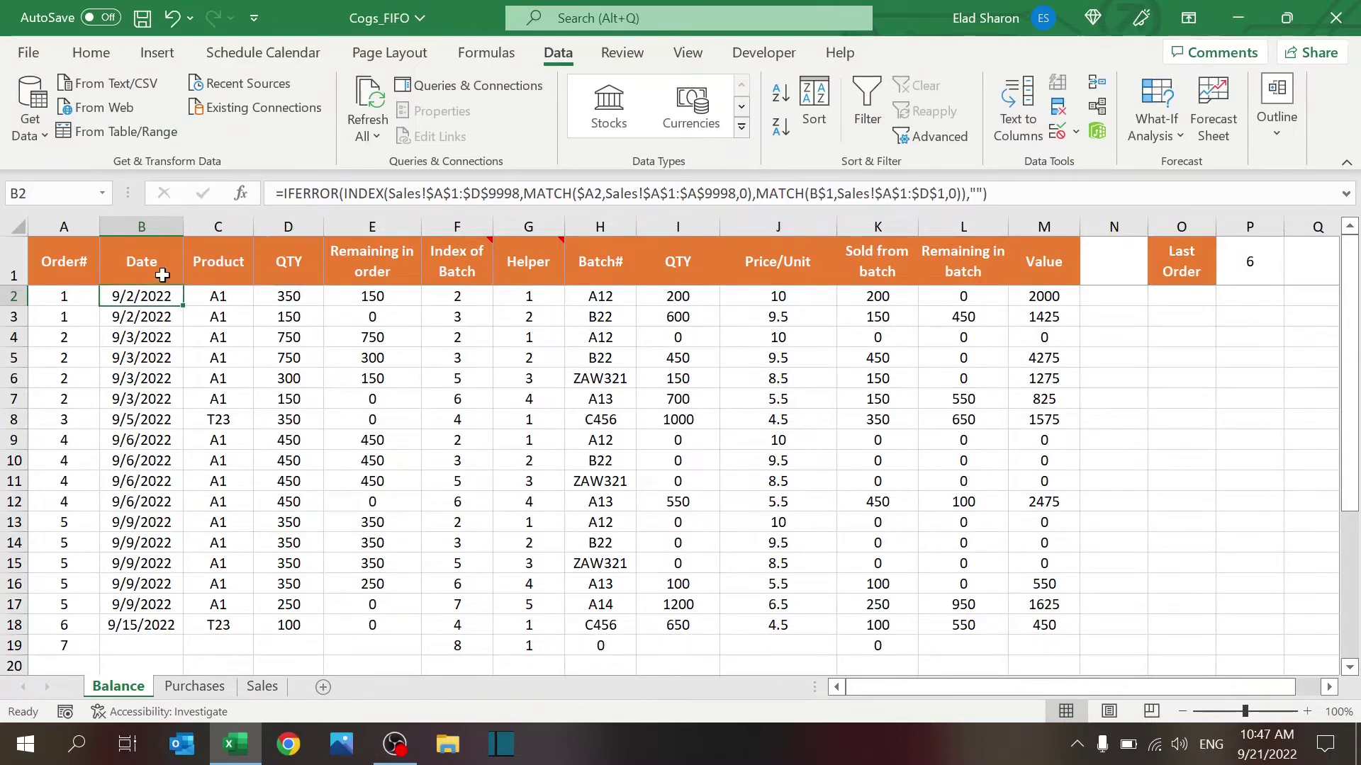
{"action": "key", "text": "Up"}
{"action": "key", "text": "Right"}
{"action": "key", "text": "Right"}
{"action": "key", "text": "Down"}
{"action": "left_click", "coordinate": [219, 300]}
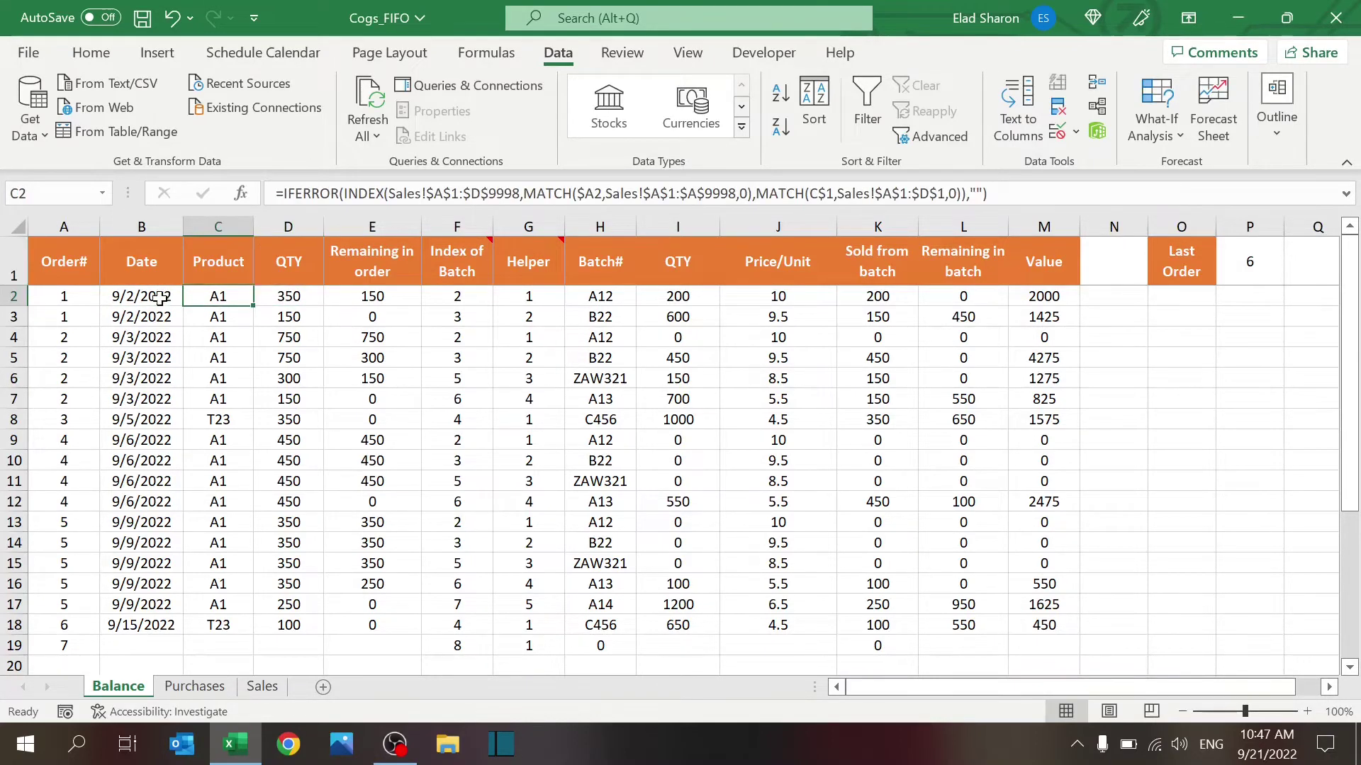
{"action": "left_click", "coordinate": [160, 297]}
{"action": "left_click", "coordinate": [260, 333]}
{"action": "left_click", "coordinate": [293, 295]}
{"action": "left_click", "coordinate": [257, 687]}
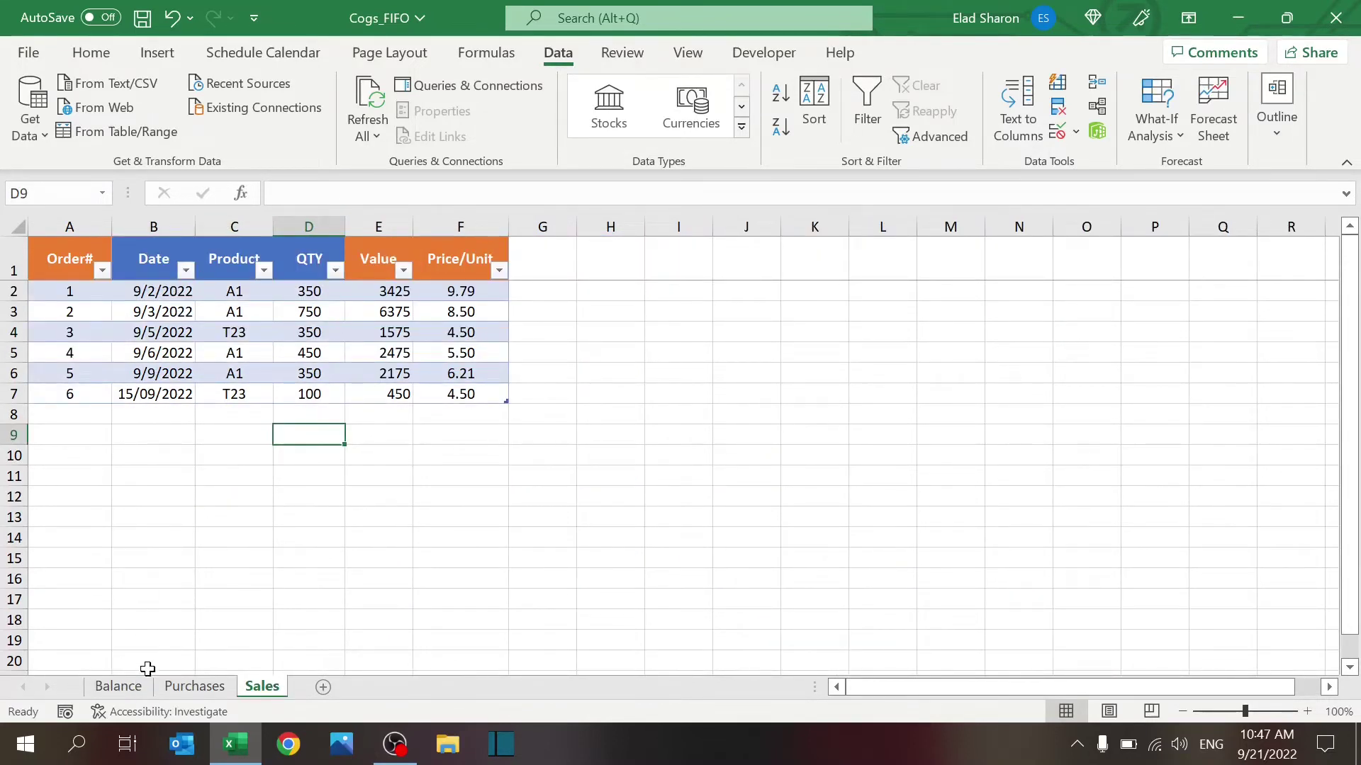
{"action": "left_click", "coordinate": [131, 686]}
{"action": "left_click", "coordinate": [283, 314], "text": "shift"}
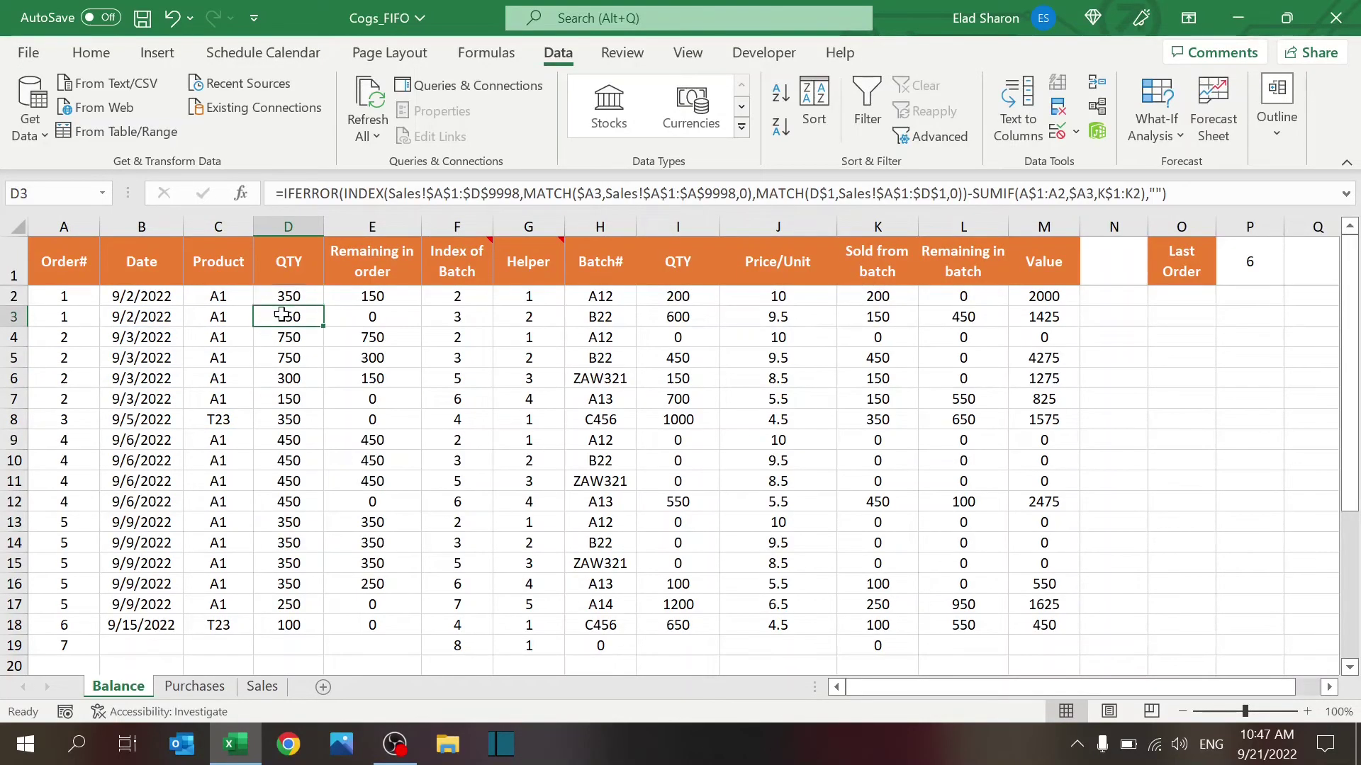
{"action": "left_click", "coordinate": [300, 301]}
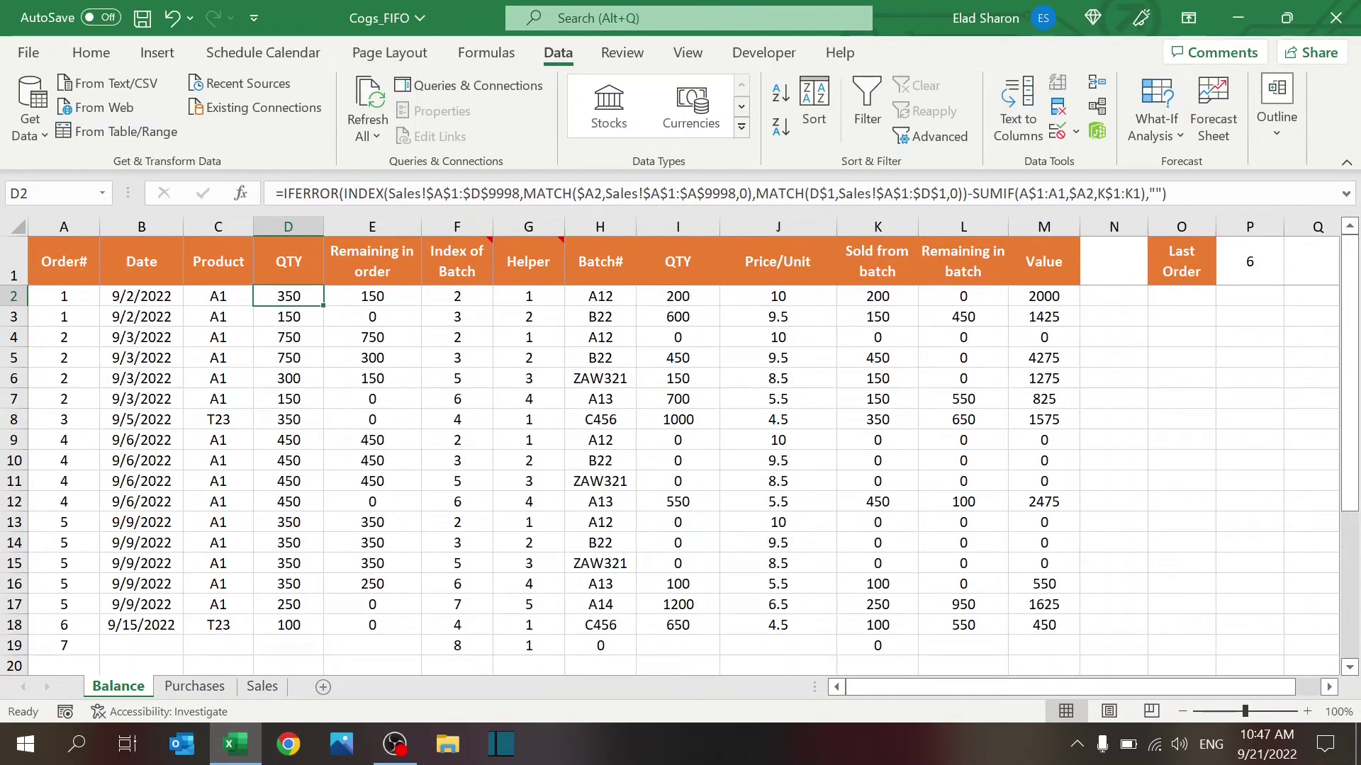
{"action": "key", "text": "F2"}
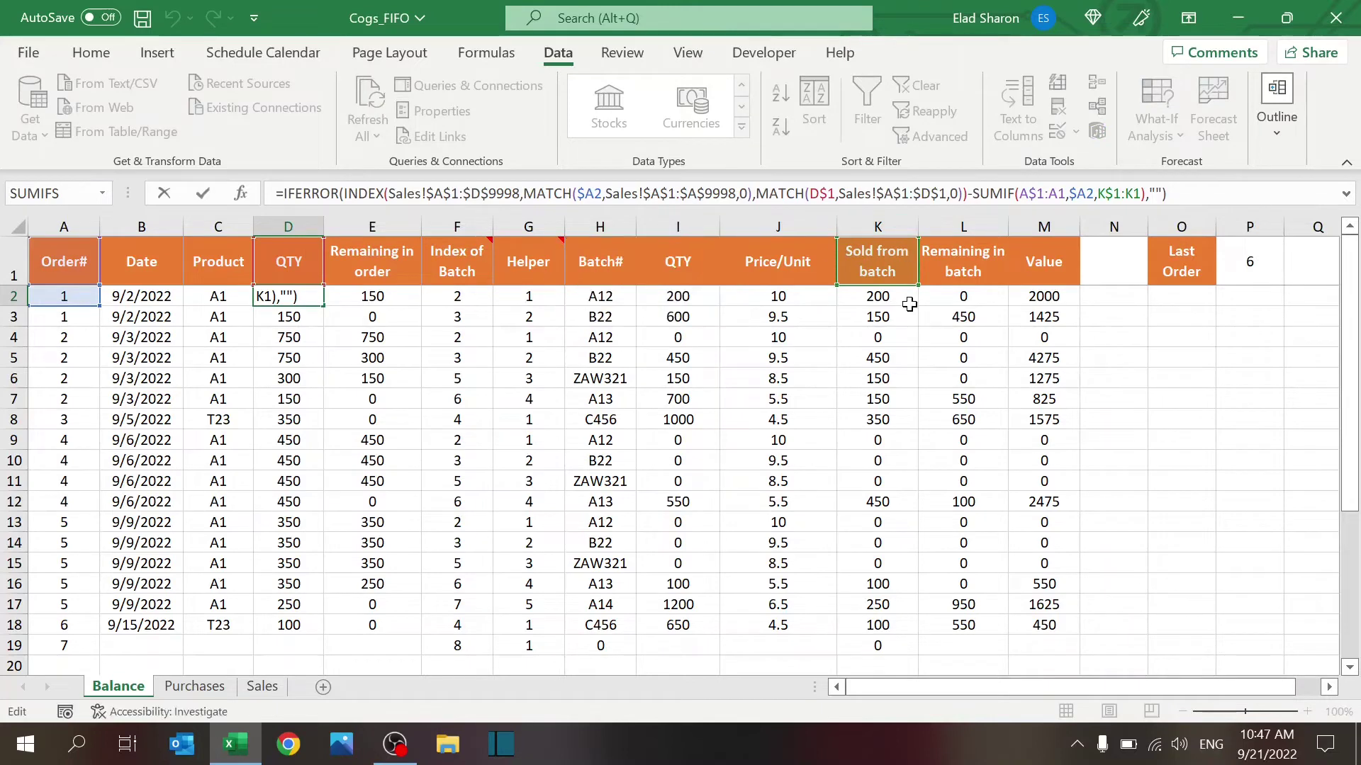
{"action": "key", "text": "Escape"}
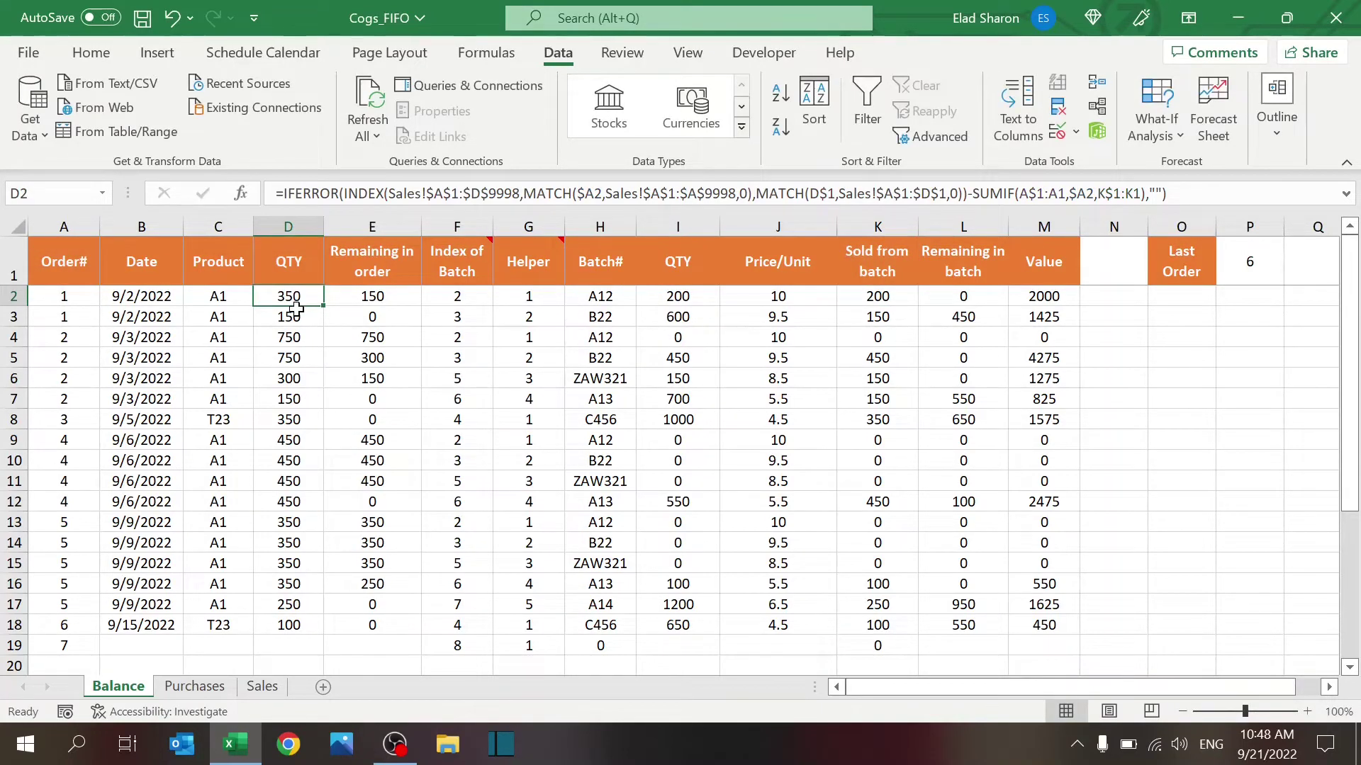
{"action": "left_click", "coordinate": [362, 298]}
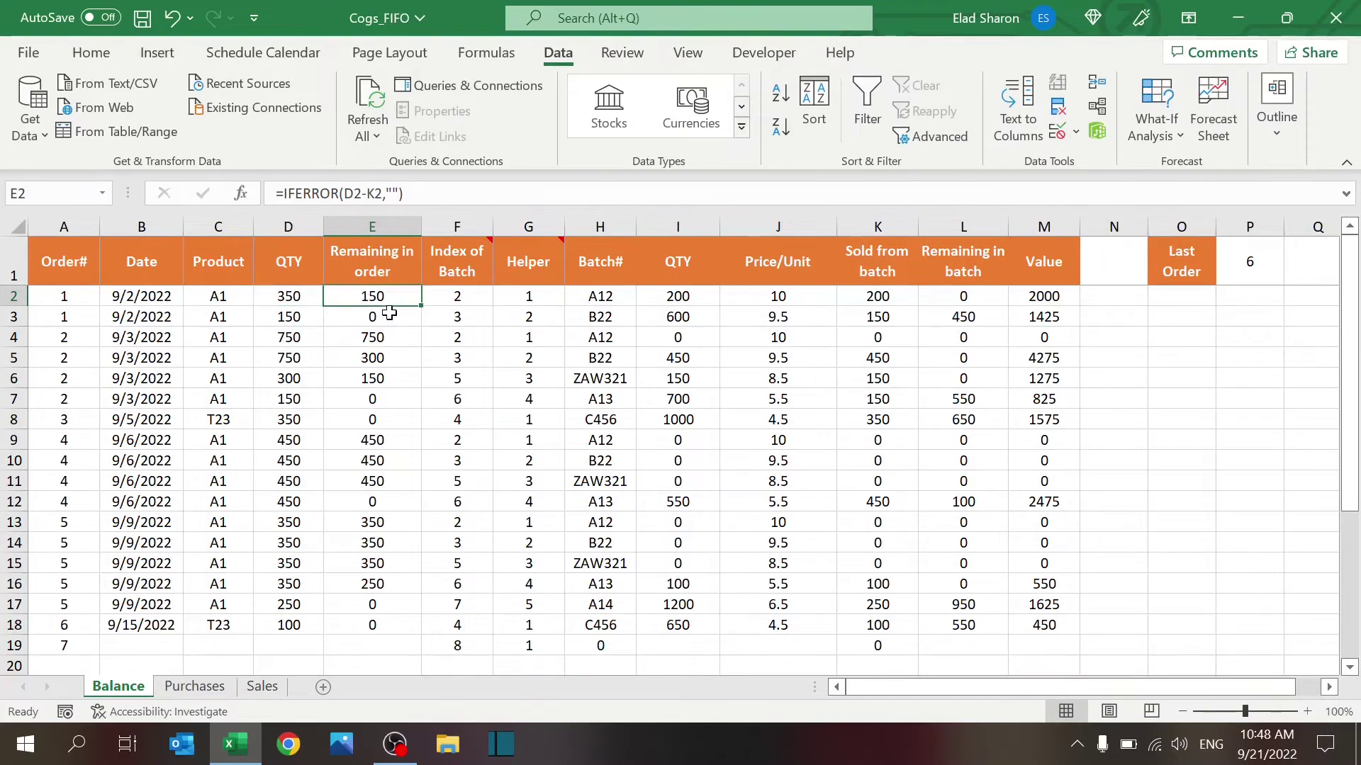
{"action": "left_click", "coordinate": [404, 194]}
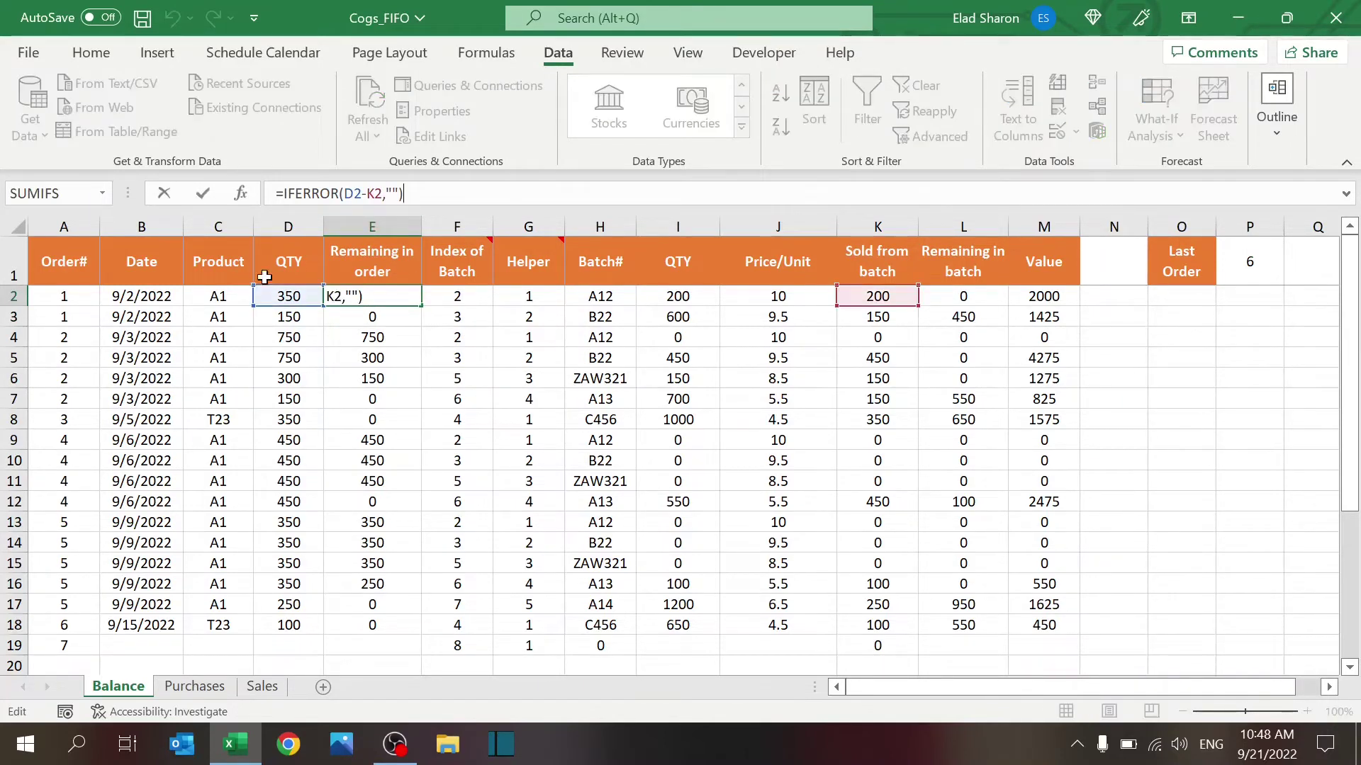
{"action": "key", "text": "Escape"}
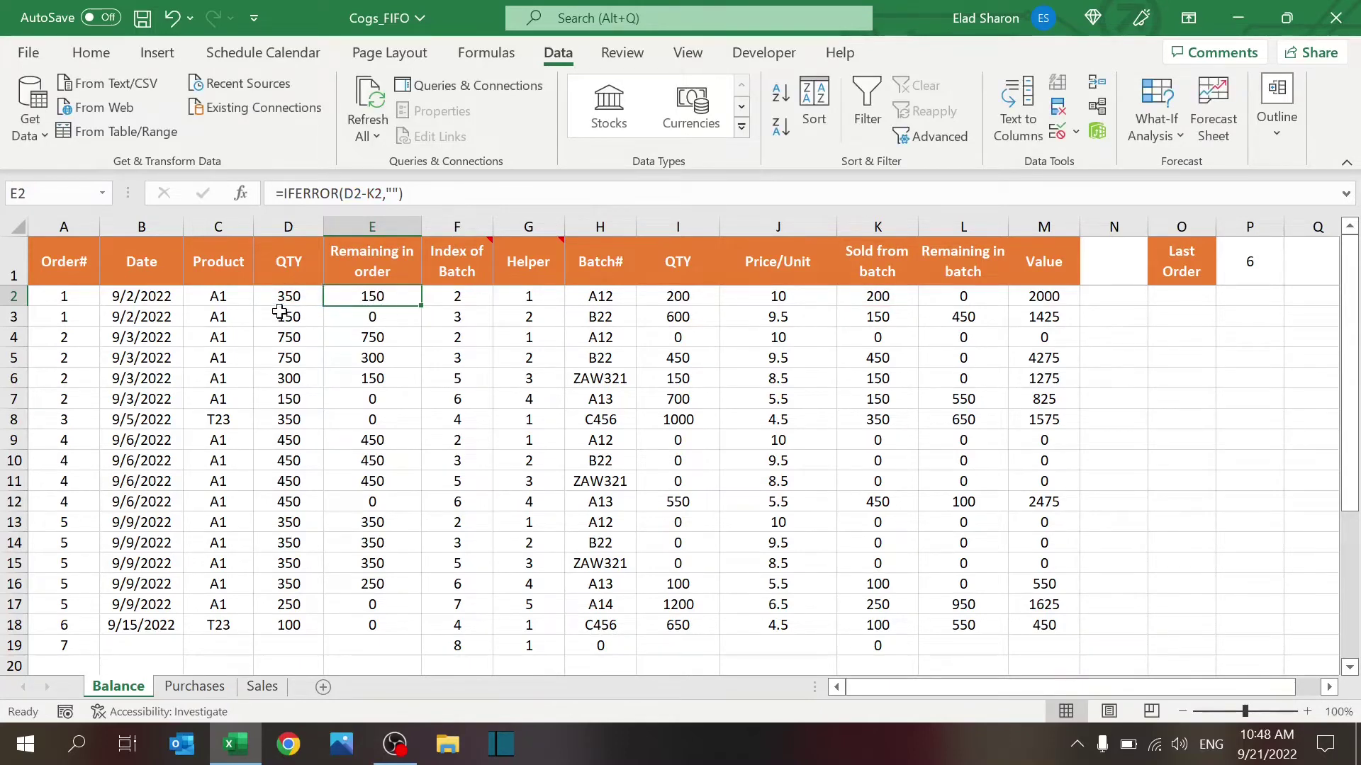
{"action": "left_click", "coordinate": [287, 319]}
{"action": "left_click", "coordinate": [292, 333]}
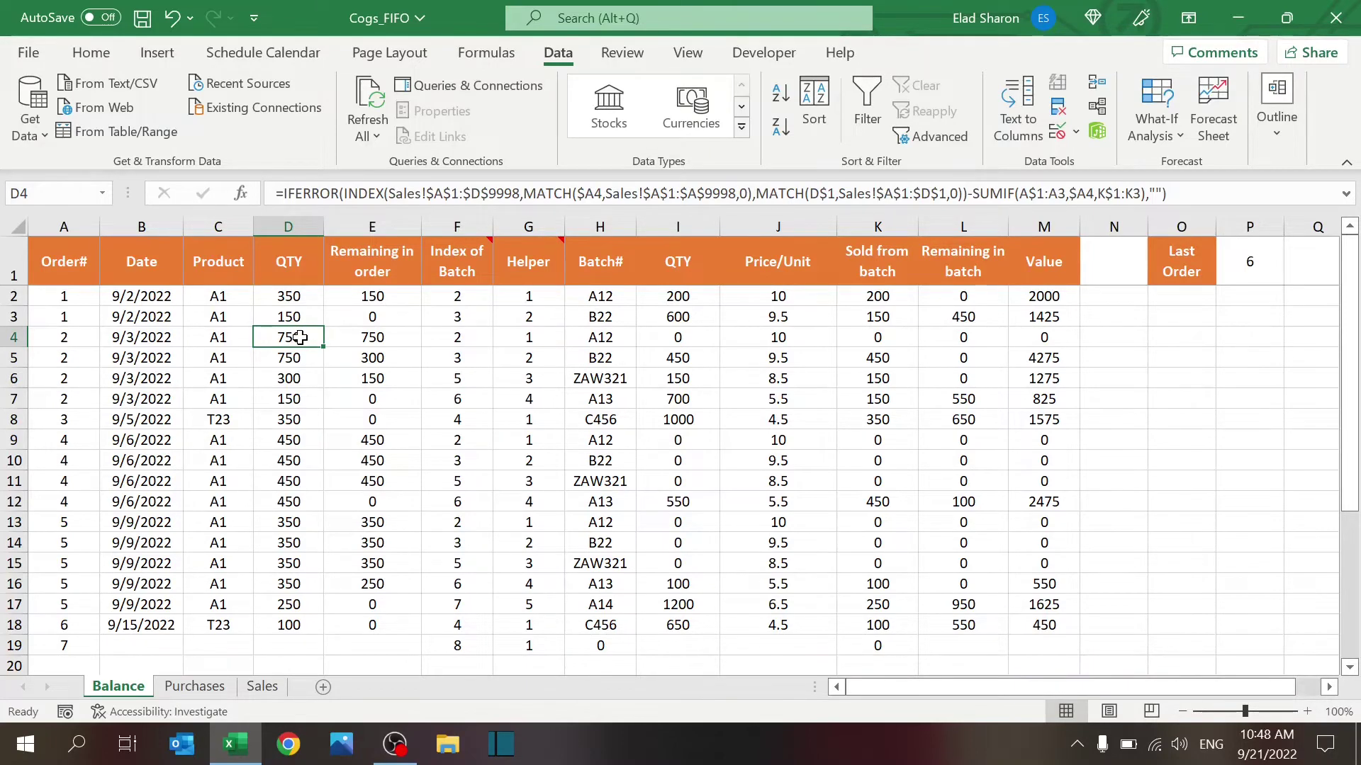
{"action": "left_click", "coordinate": [289, 358]}
{"action": "left_click", "coordinate": [290, 381]}
{"action": "left_click", "coordinate": [287, 402]}
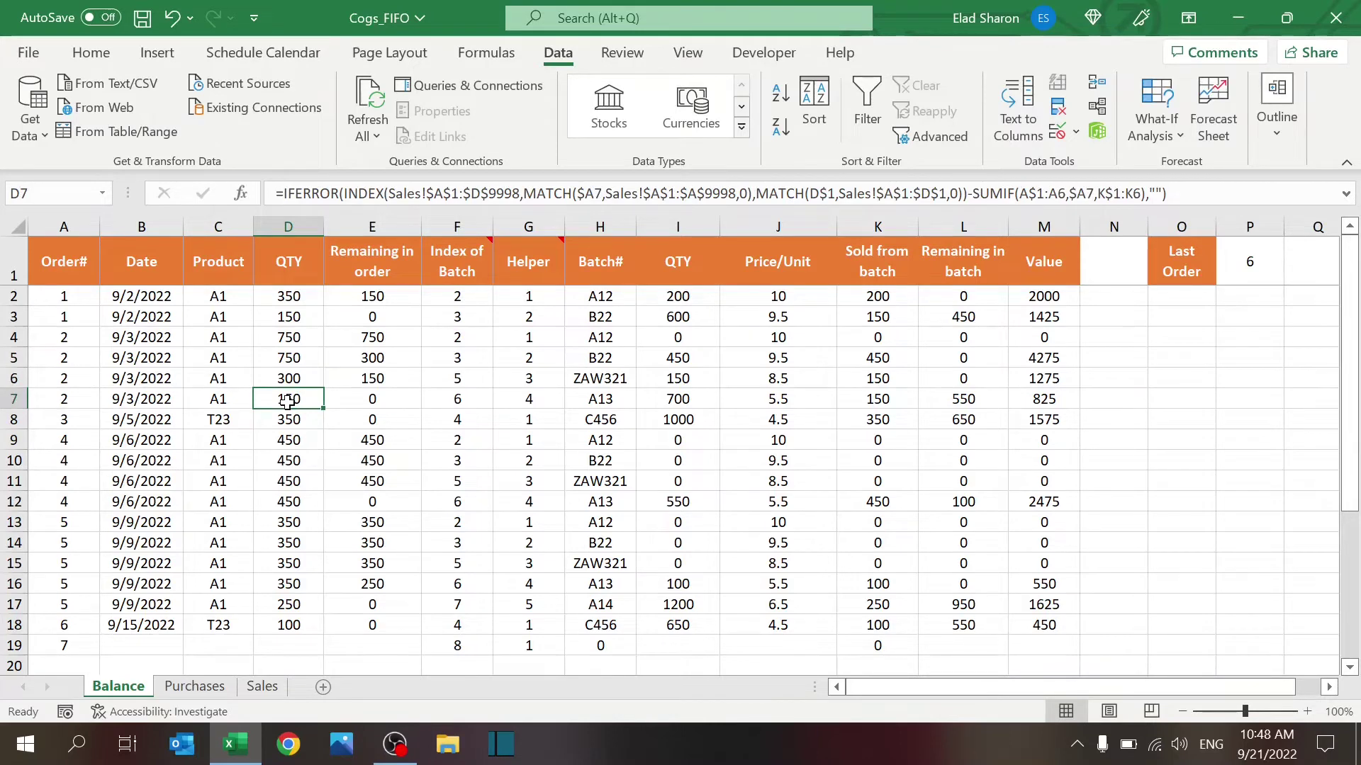
{"action": "left_click", "coordinate": [301, 420]}
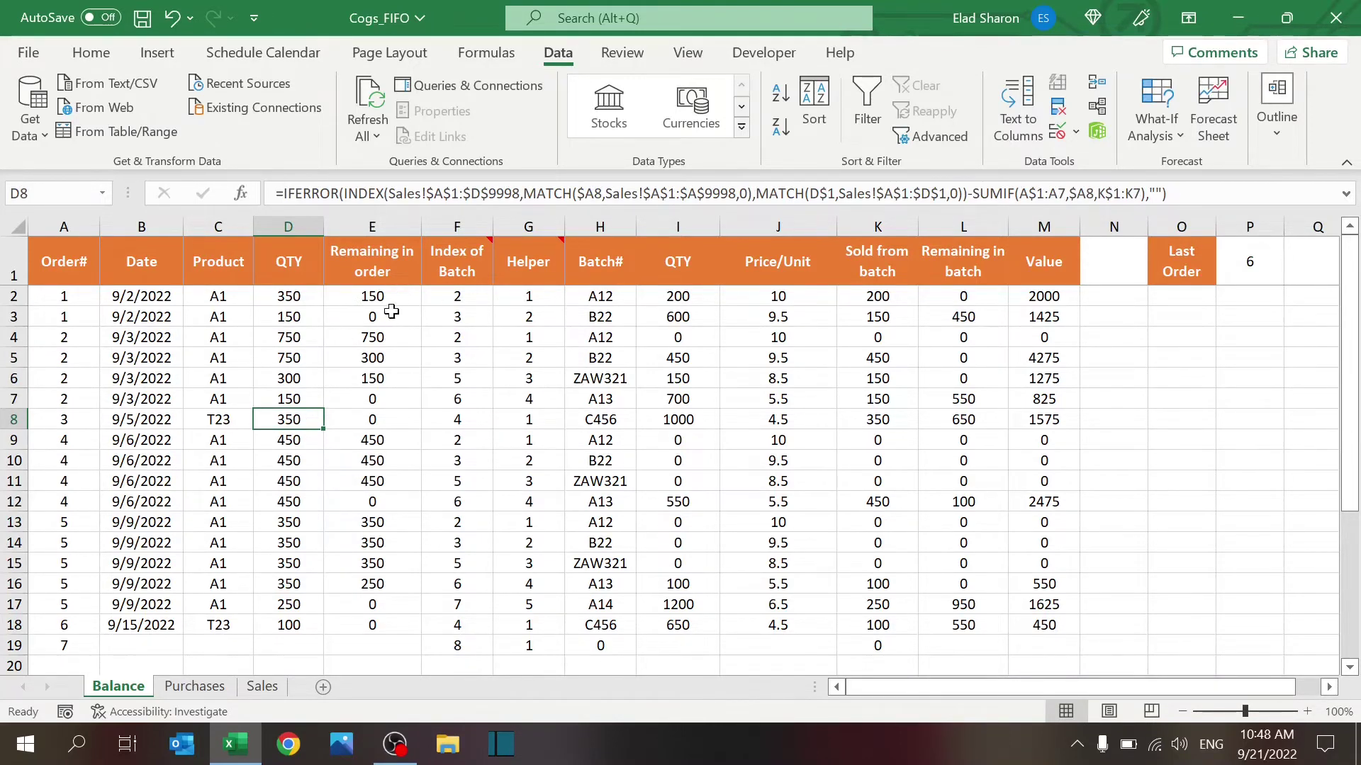
{"action": "left_click", "coordinate": [360, 314]}
{"action": "left_click", "coordinate": [479, 297]}
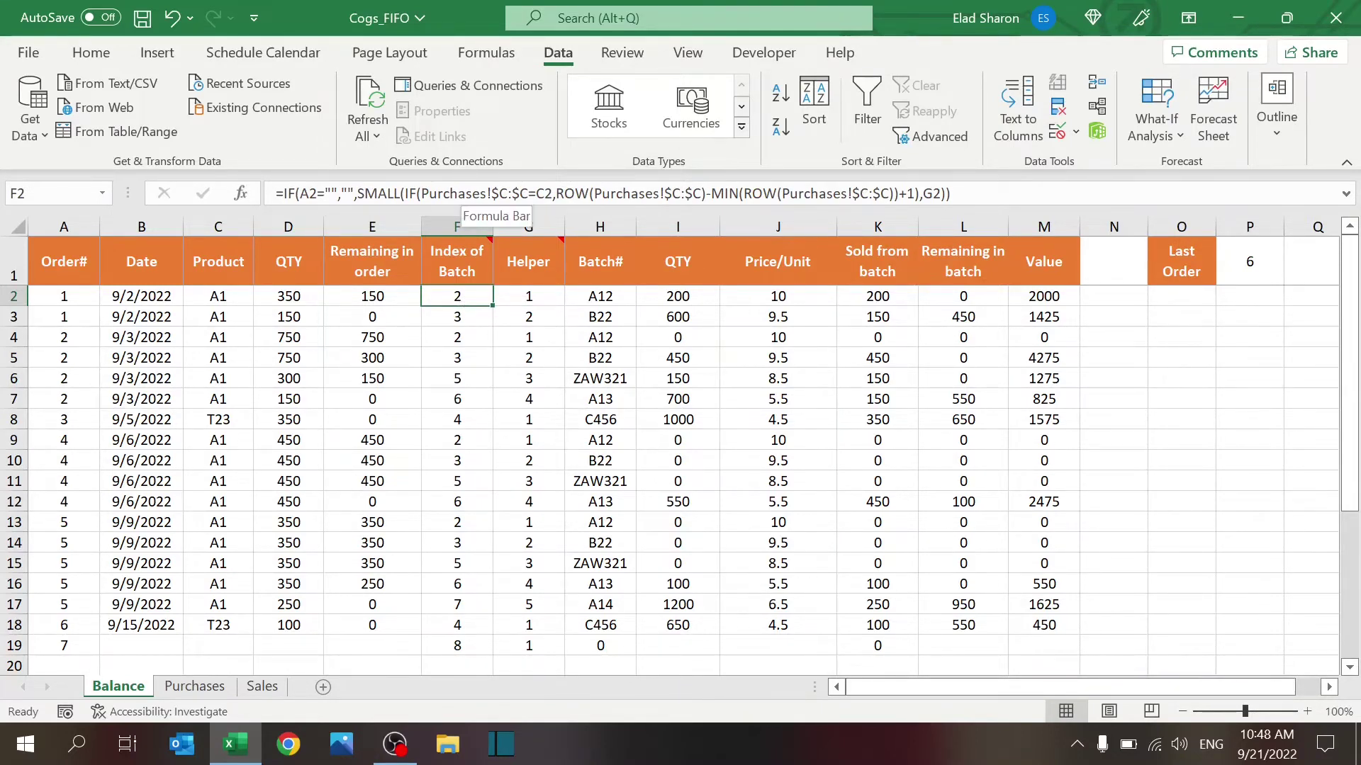
{"action": "left_click_drag", "start_coordinate": [357, 193], "coordinate": [952, 193]}
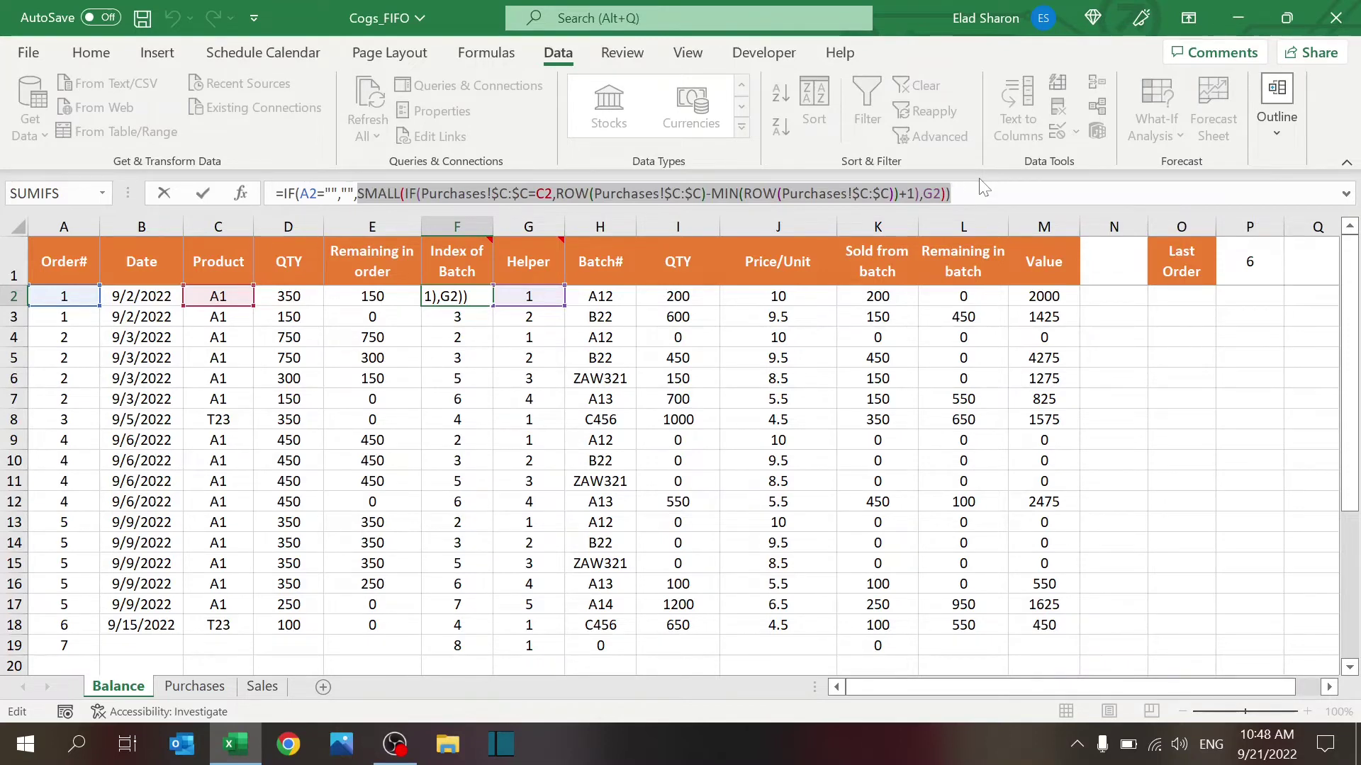
{"action": "key", "text": "Escape"}
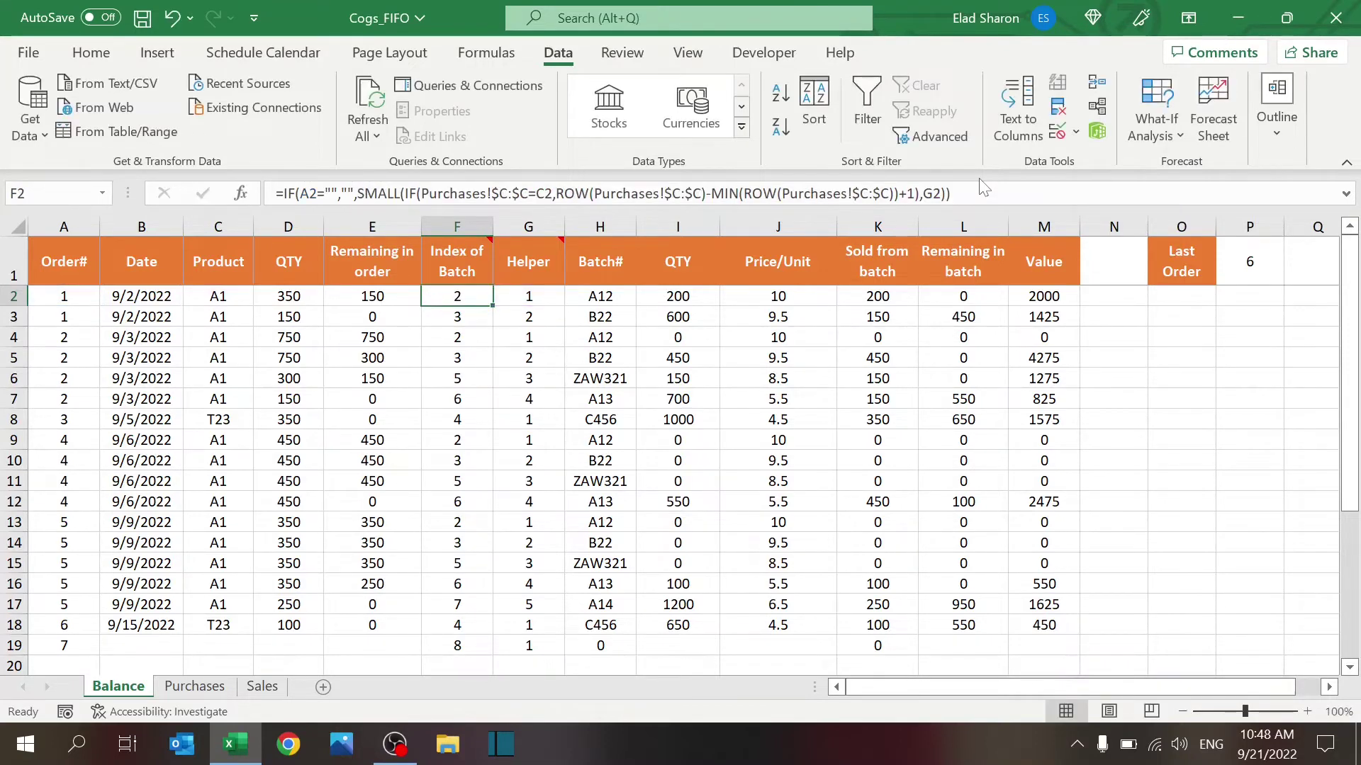
{"action": "double_click", "coordinate": [457, 297]}
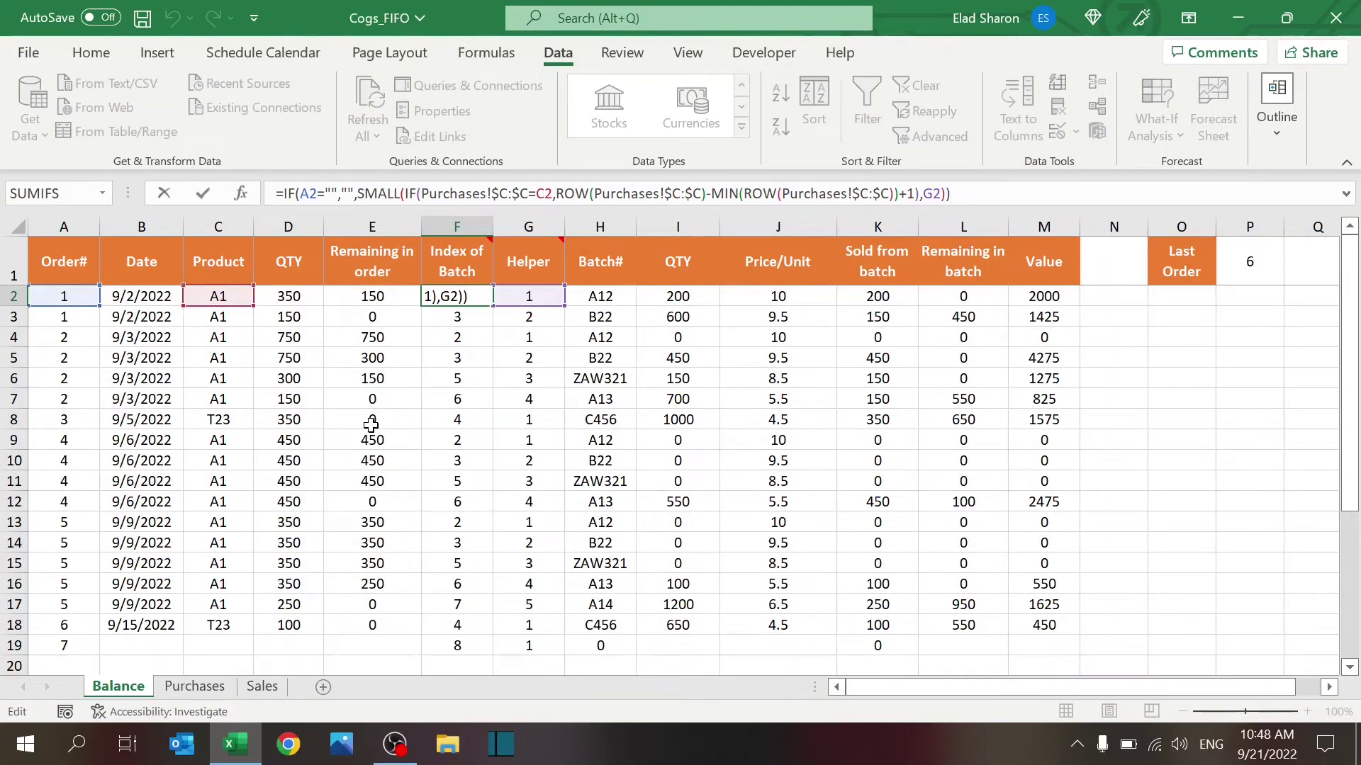
{"action": "key", "text": "Escape"}
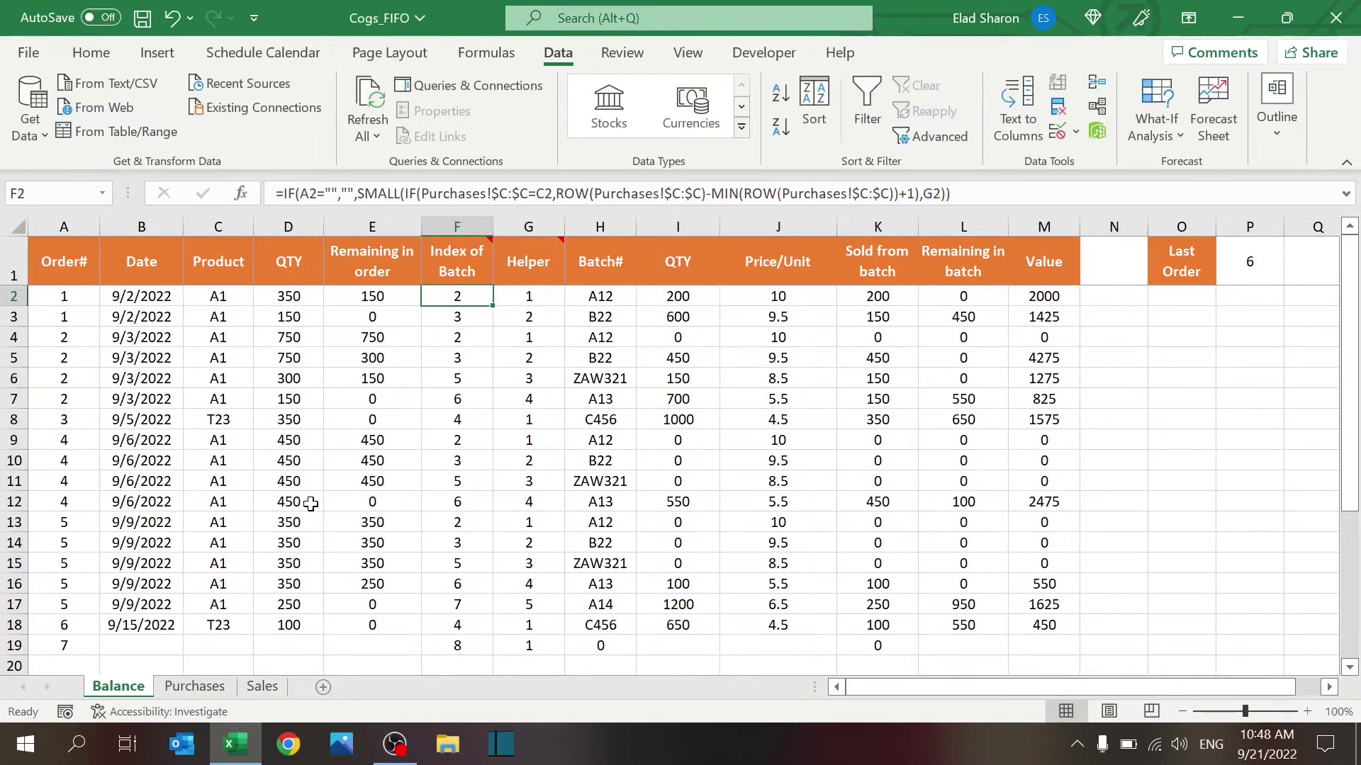
{"action": "left_click", "coordinate": [213, 688]}
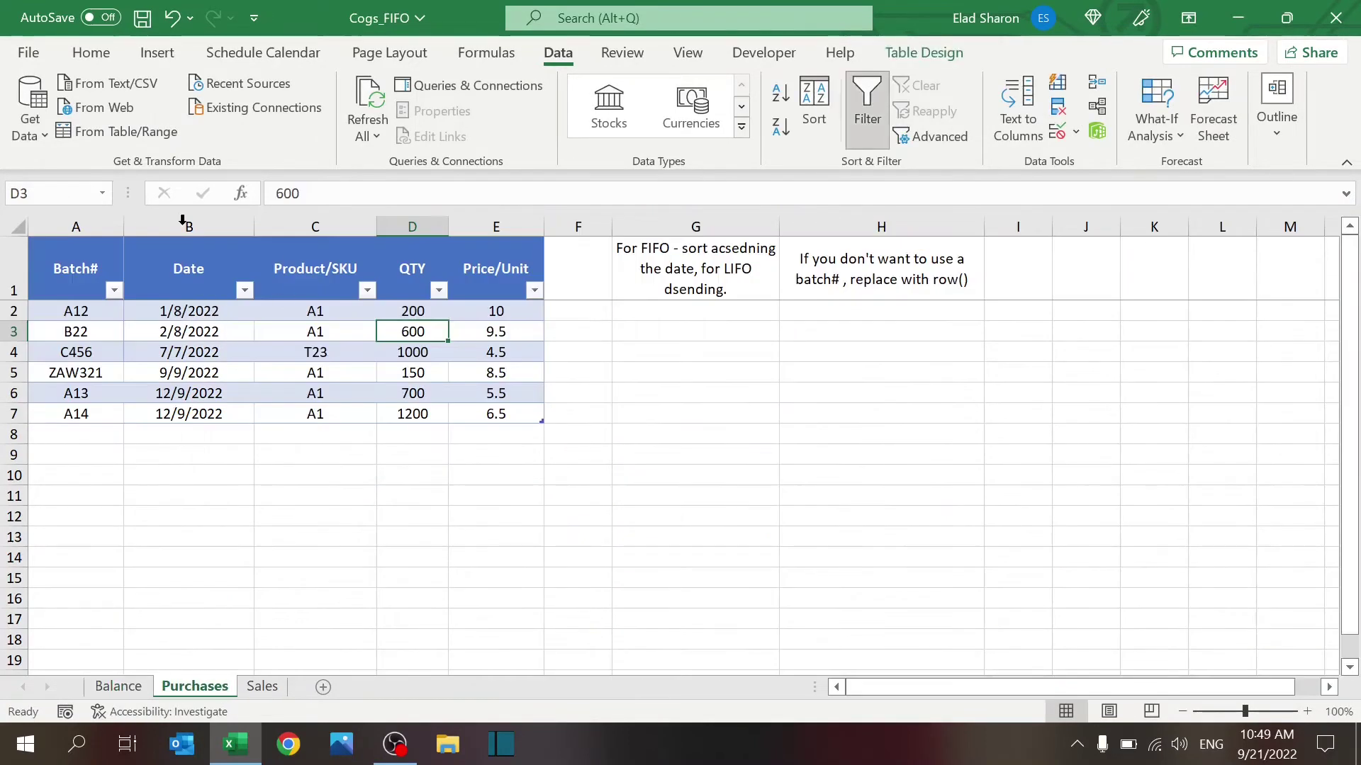
{"action": "left_click", "coordinate": [320, 329]}
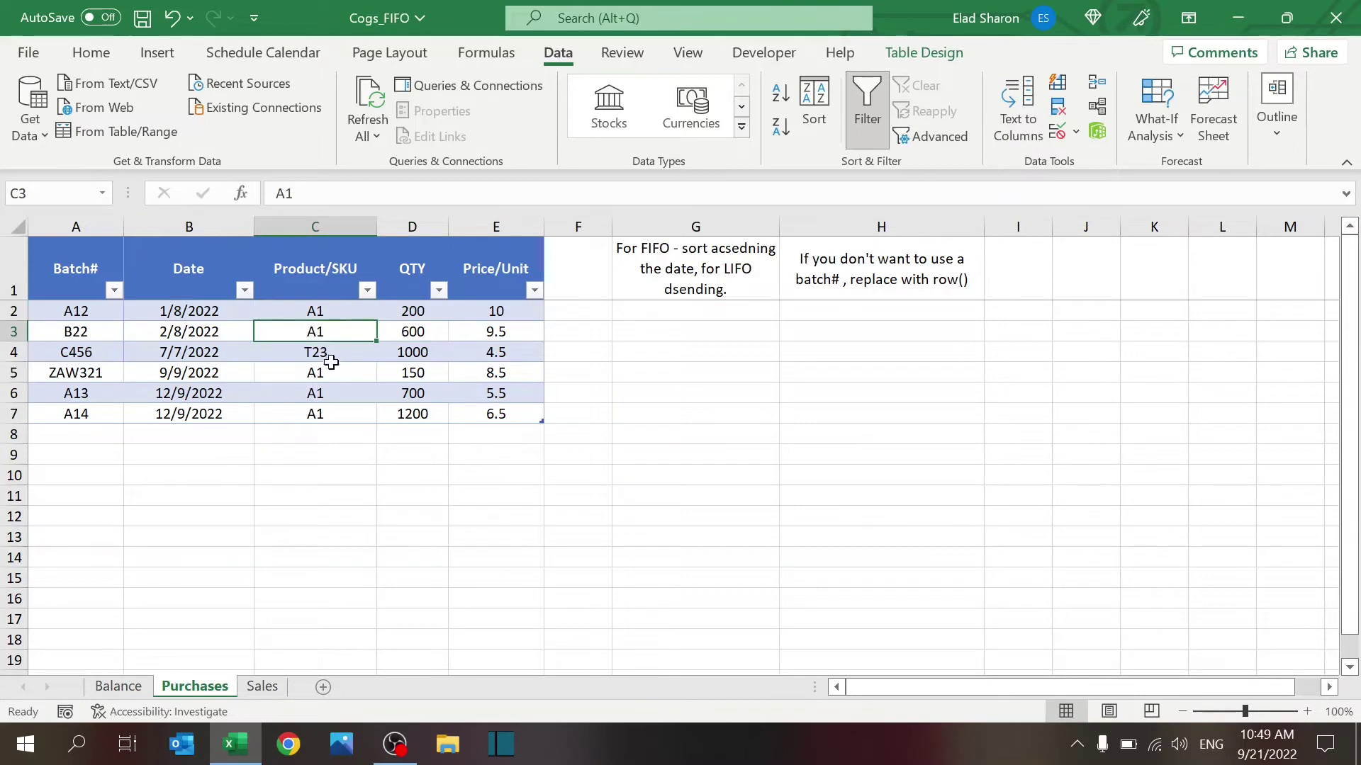
{"action": "left_click", "coordinate": [338, 312]}
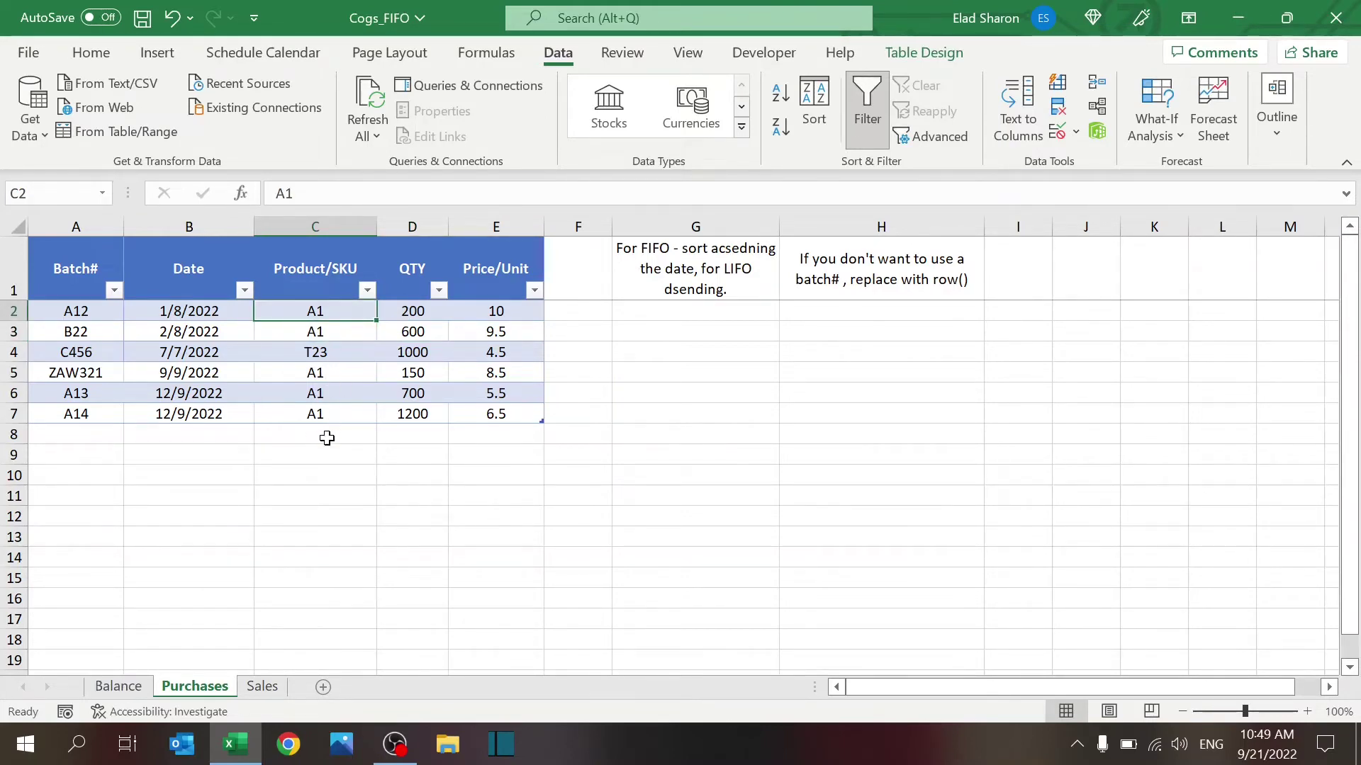
{"action": "left_click", "coordinate": [139, 690]}
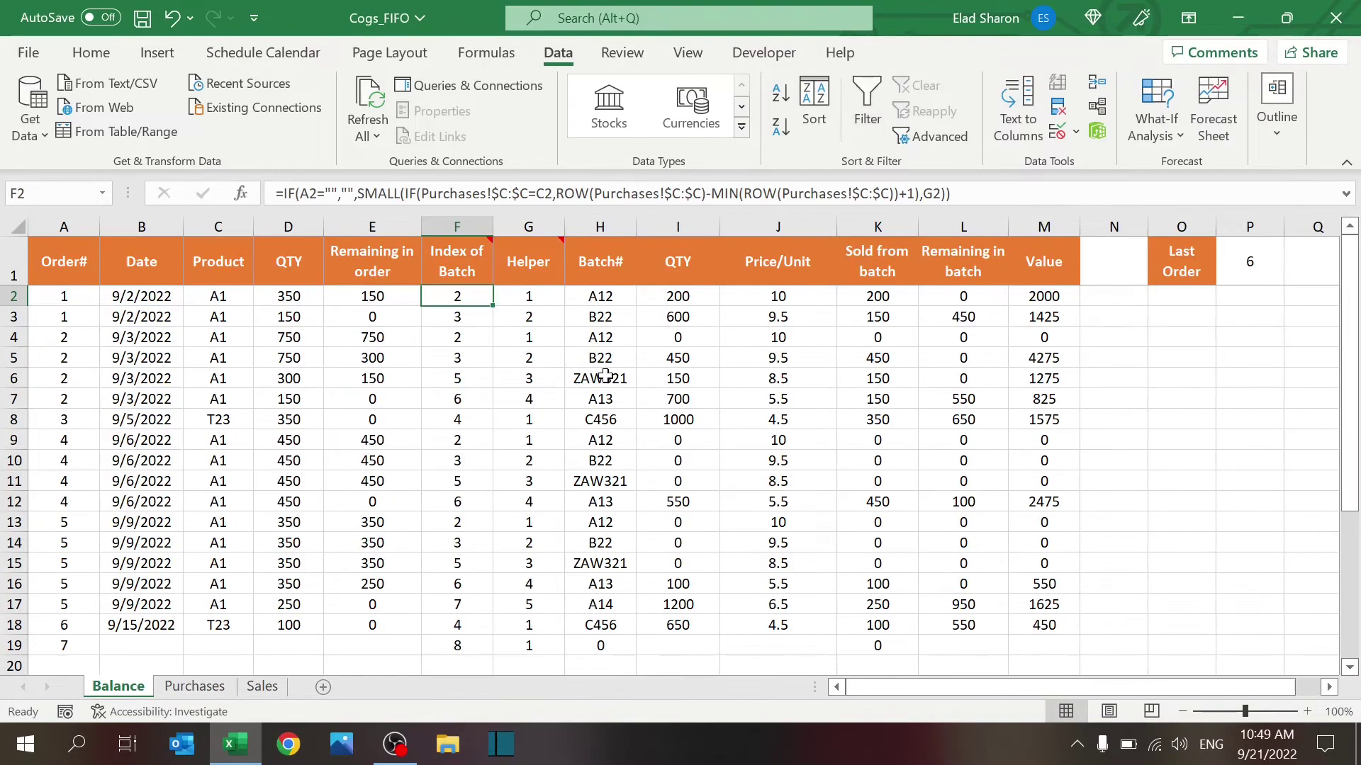
{"action": "left_click", "coordinate": [544, 299]}
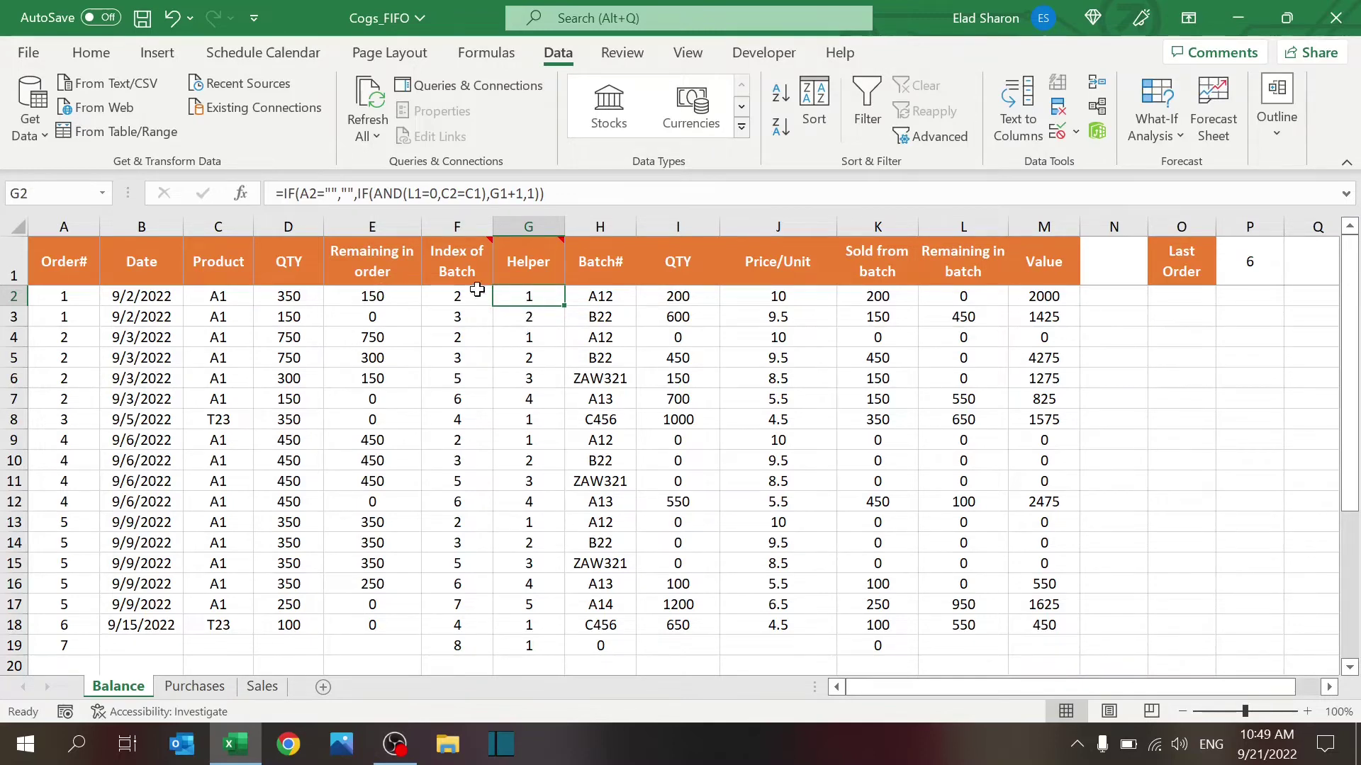
{"action": "left_click", "coordinate": [552, 312]}
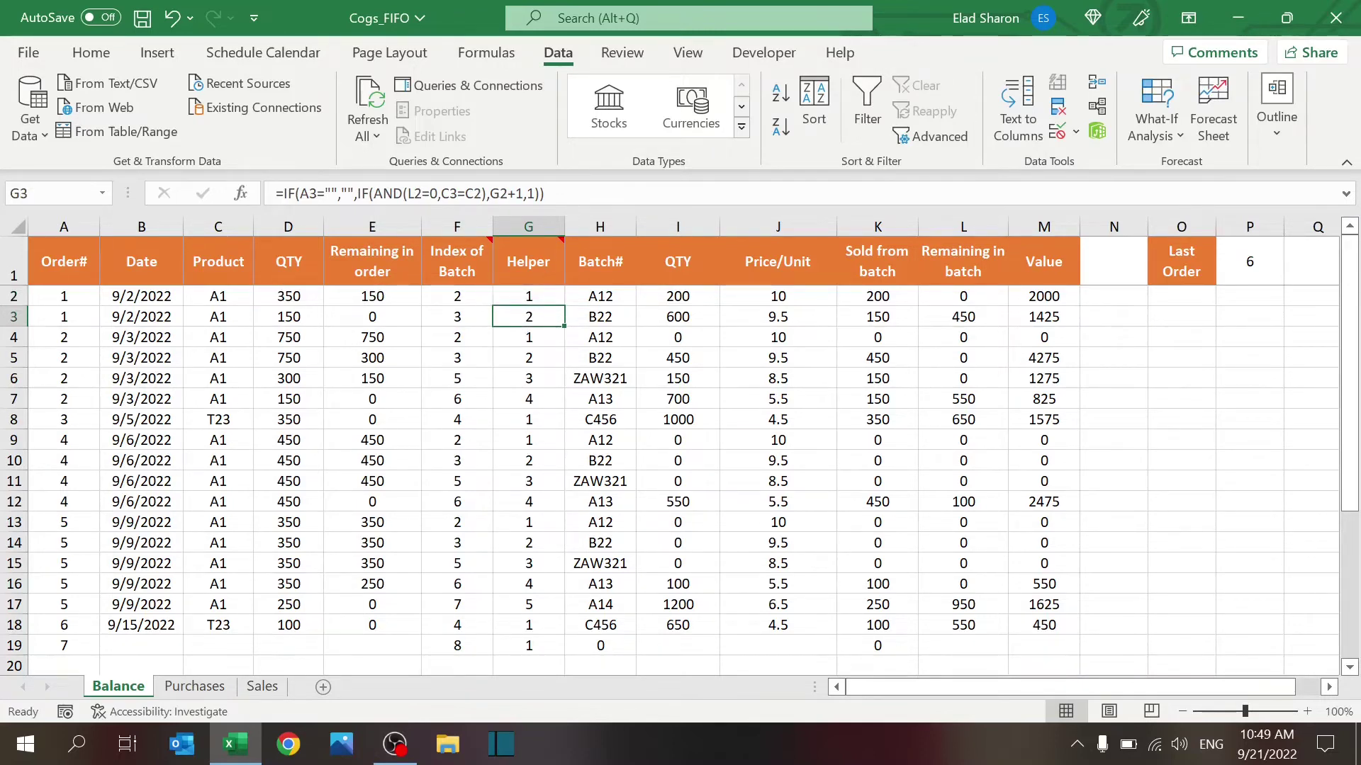
{"action": "left_click", "coordinate": [533, 291]}
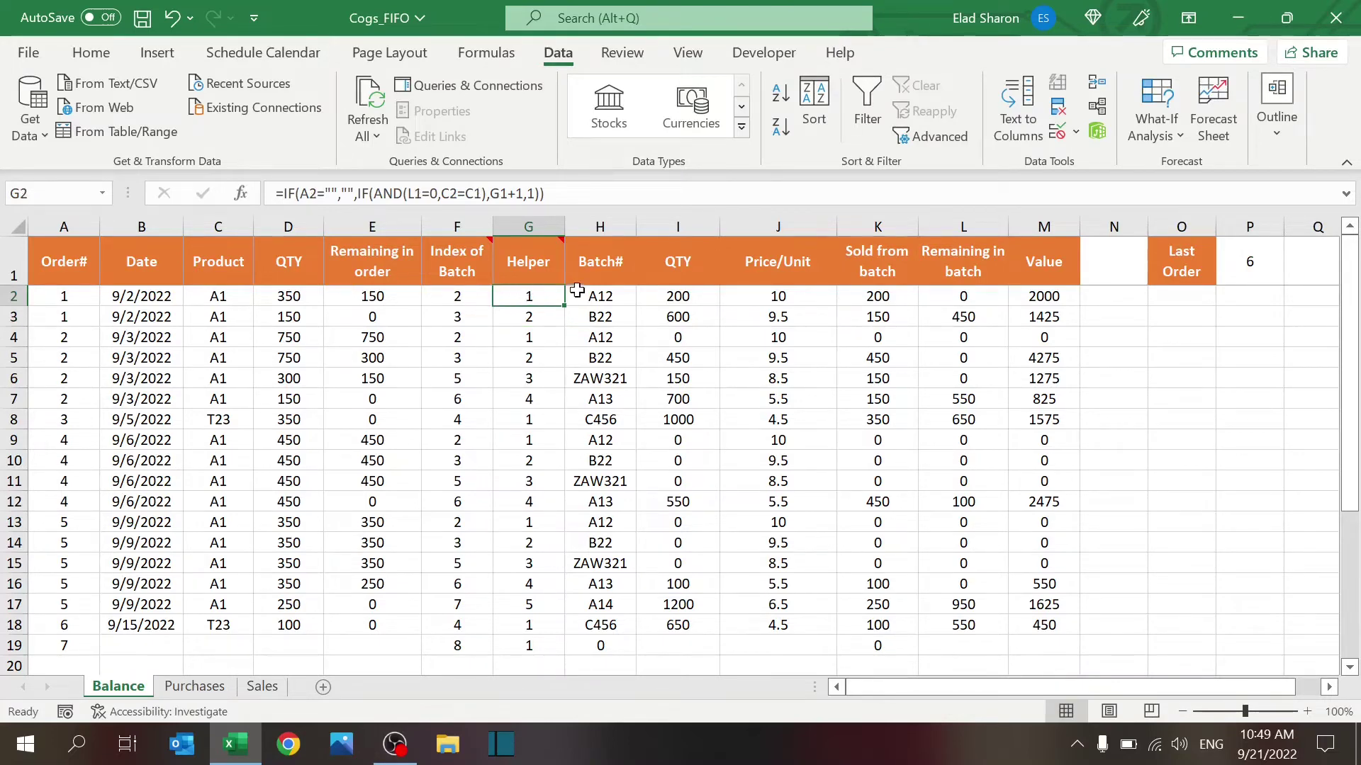
{"action": "left_click", "coordinate": [548, 323]}
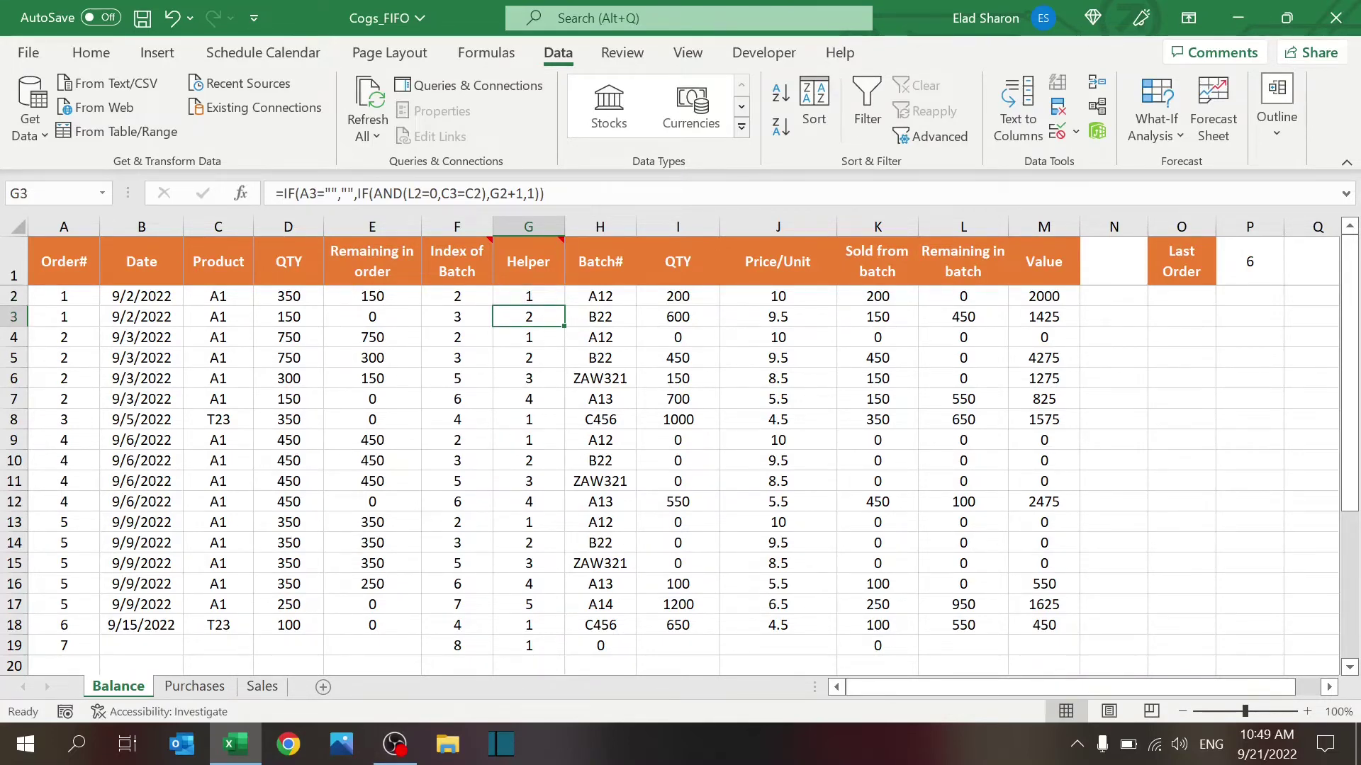
{"action": "double_click", "coordinate": [548, 323]}
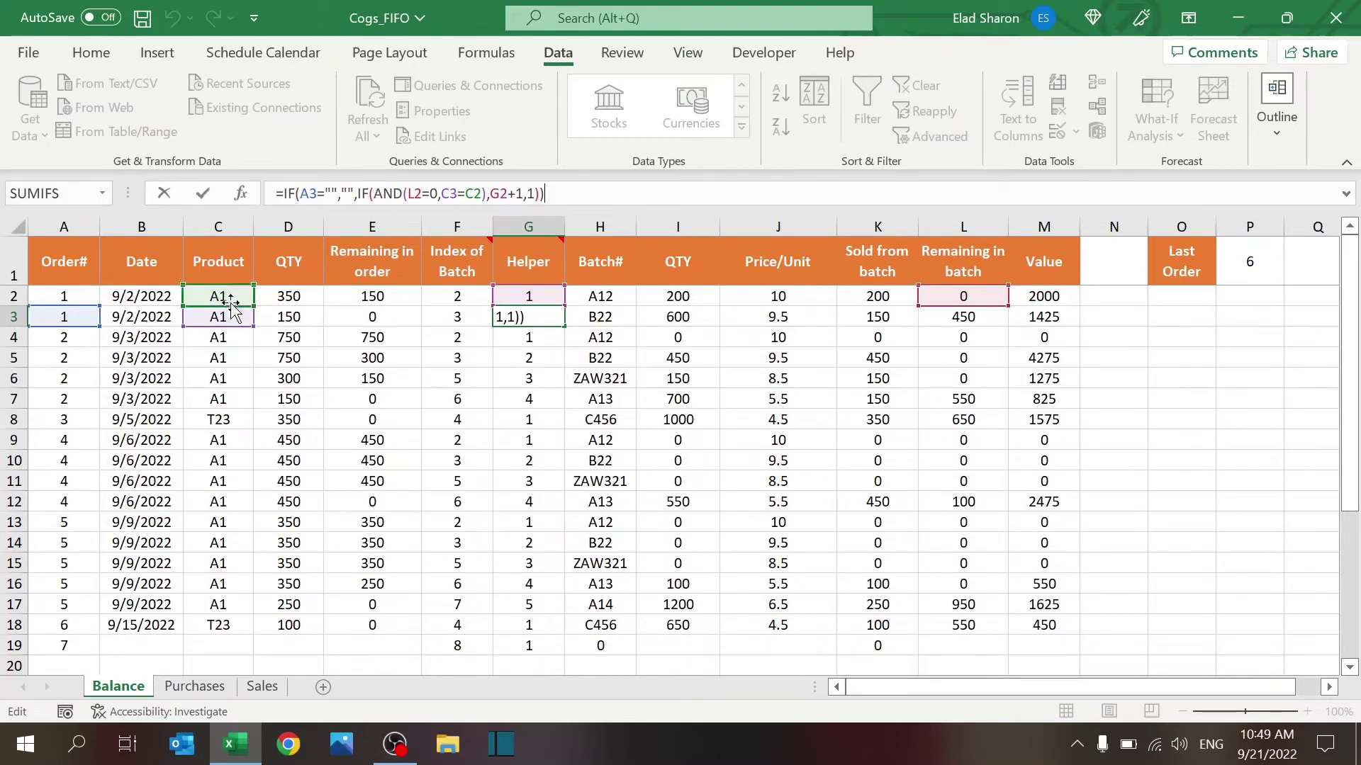
{"action": "key", "text": "ctrl+Return"}
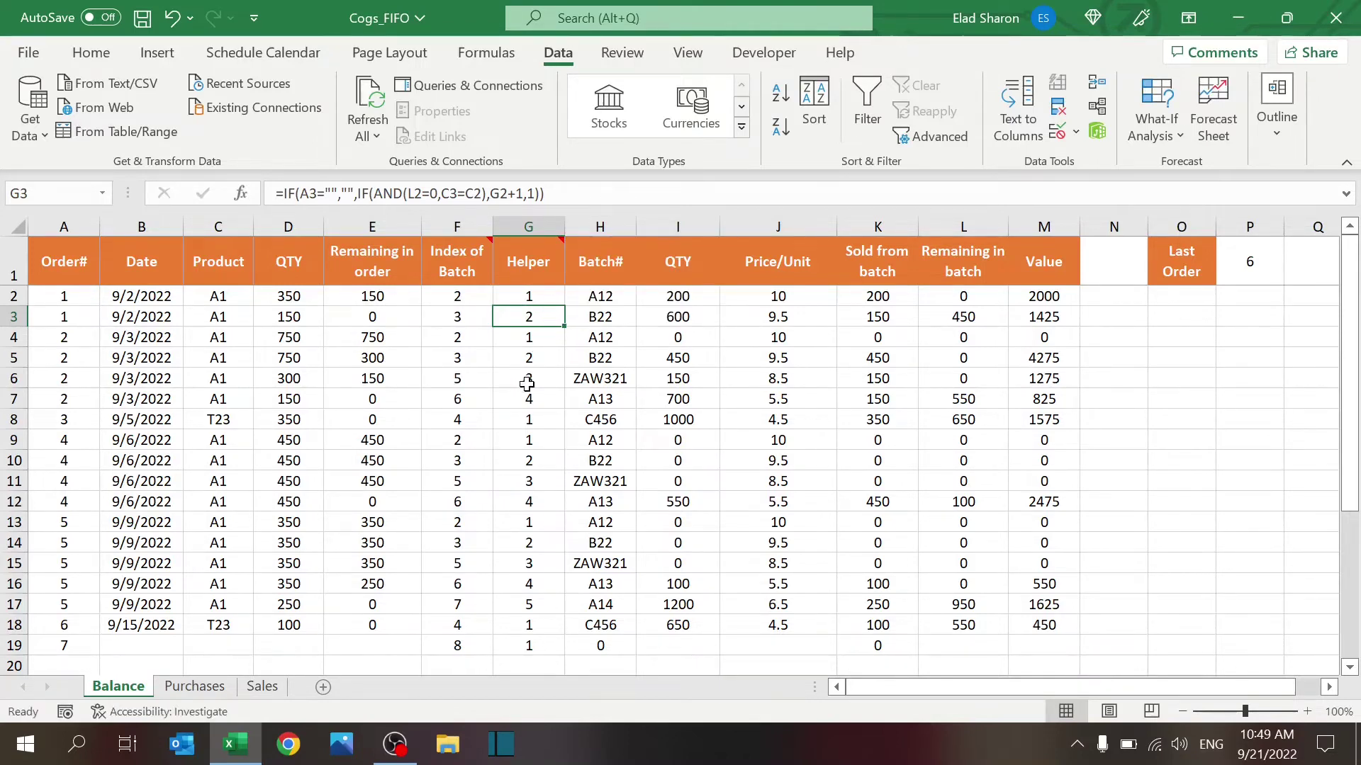
{"action": "left_click", "coordinate": [609, 292]}
{"action": "key", "text": "F2"}
{"action": "key", "text": "Escape"}
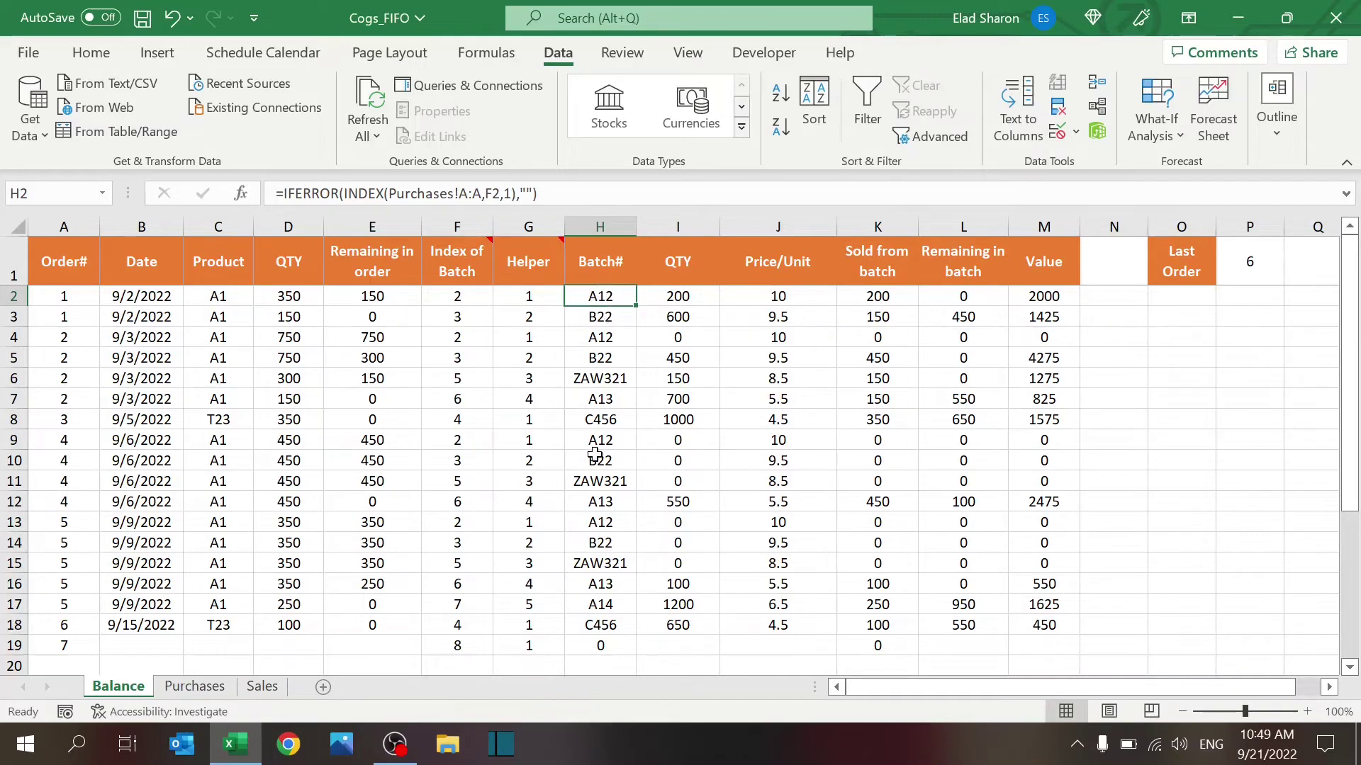
{"action": "left_click", "coordinate": [693, 280]}
{"action": "left_click", "coordinate": [698, 298]}
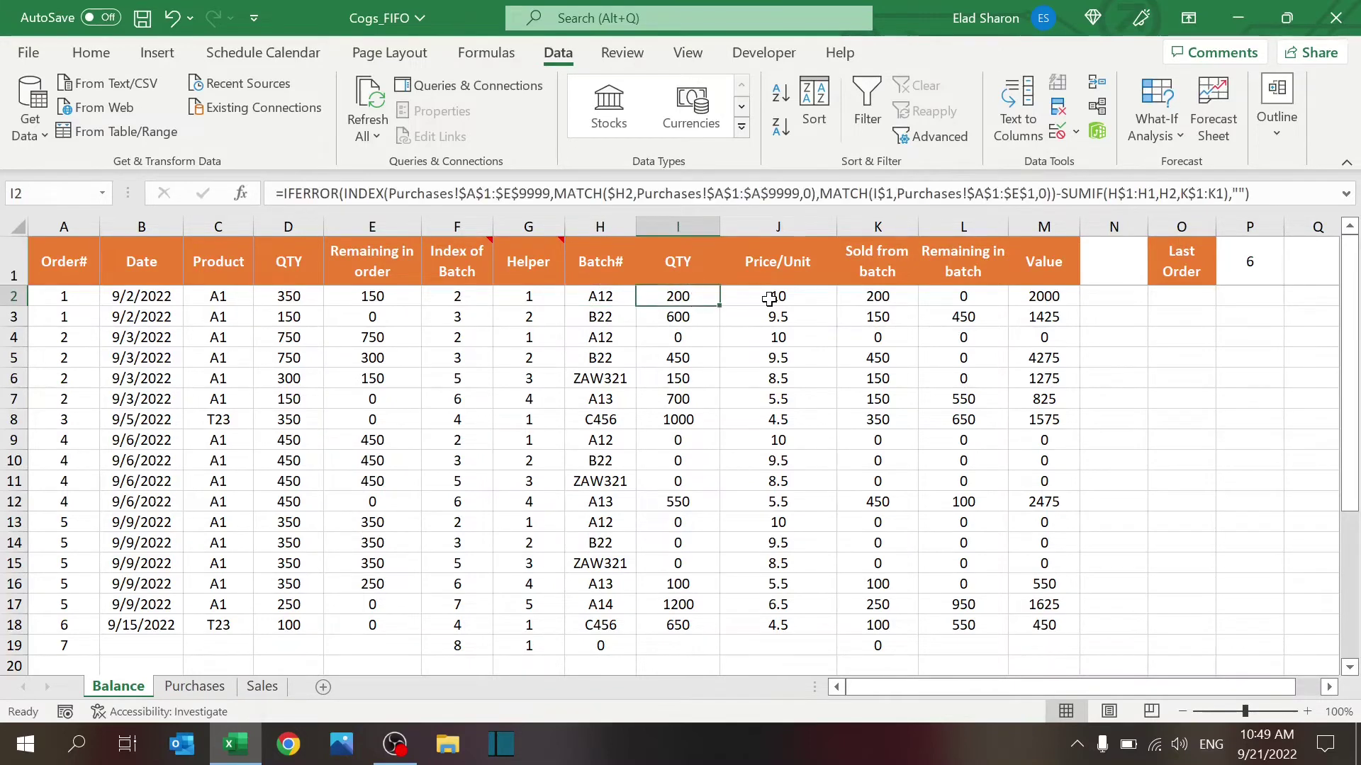
{"action": "left_click", "coordinate": [763, 298]}
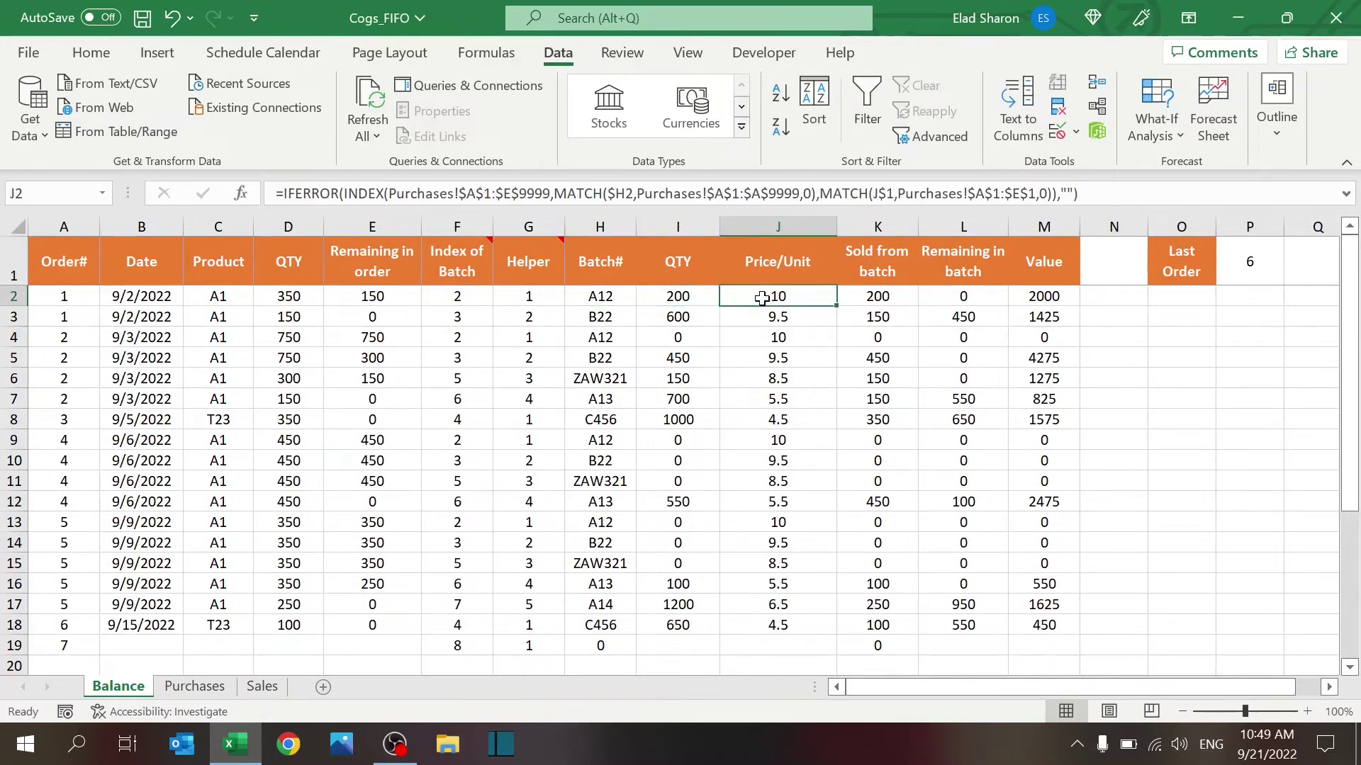
{"action": "left_click", "coordinate": [186, 683]}
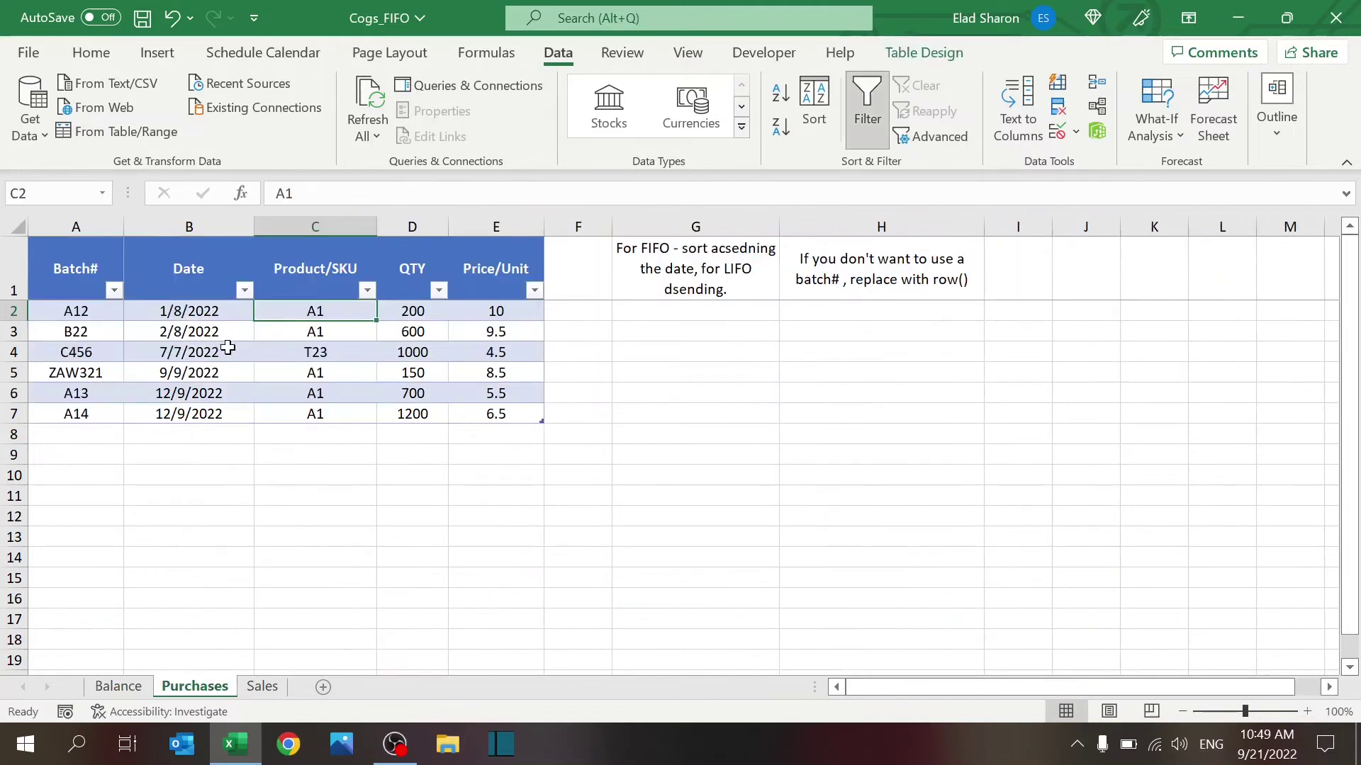
{"action": "left_click", "coordinate": [121, 686]}
{"action": "left_click", "coordinate": [679, 317]}
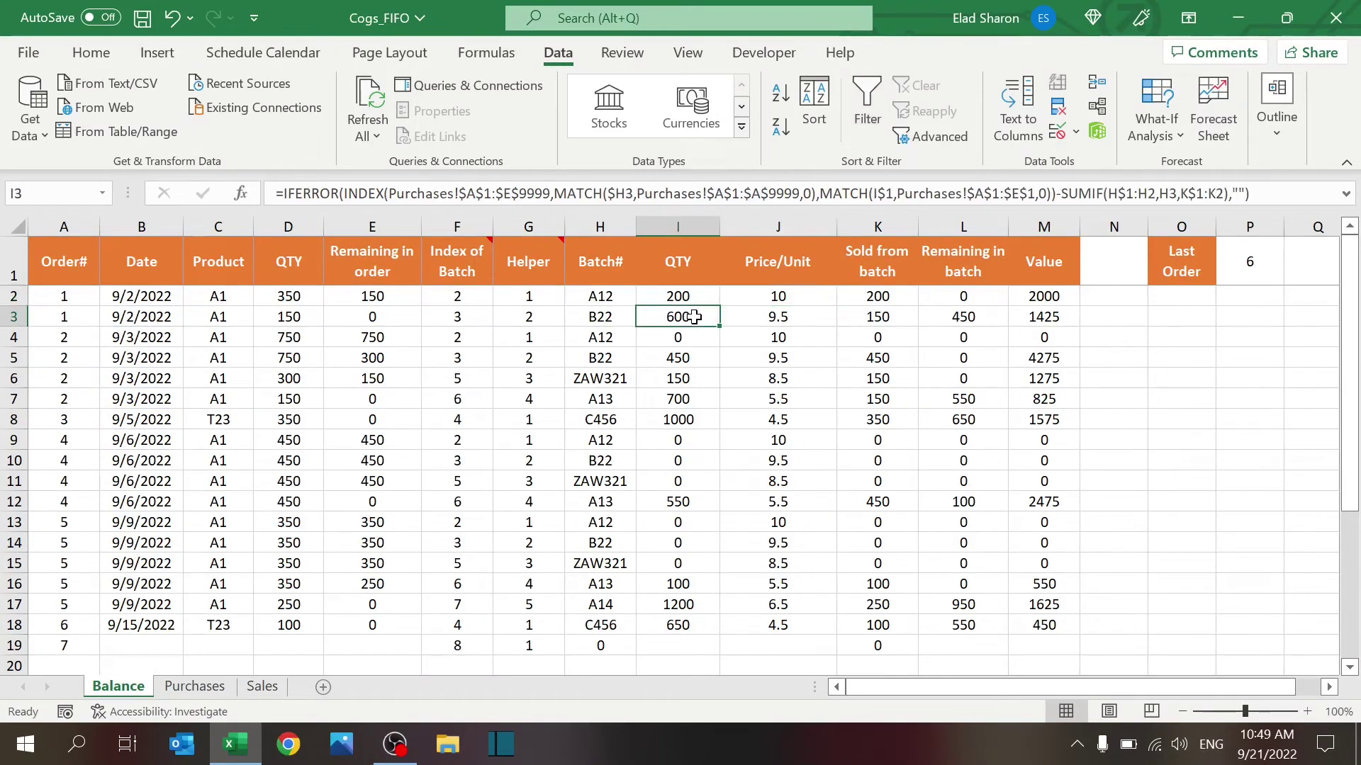
{"action": "key", "text": "F2"}
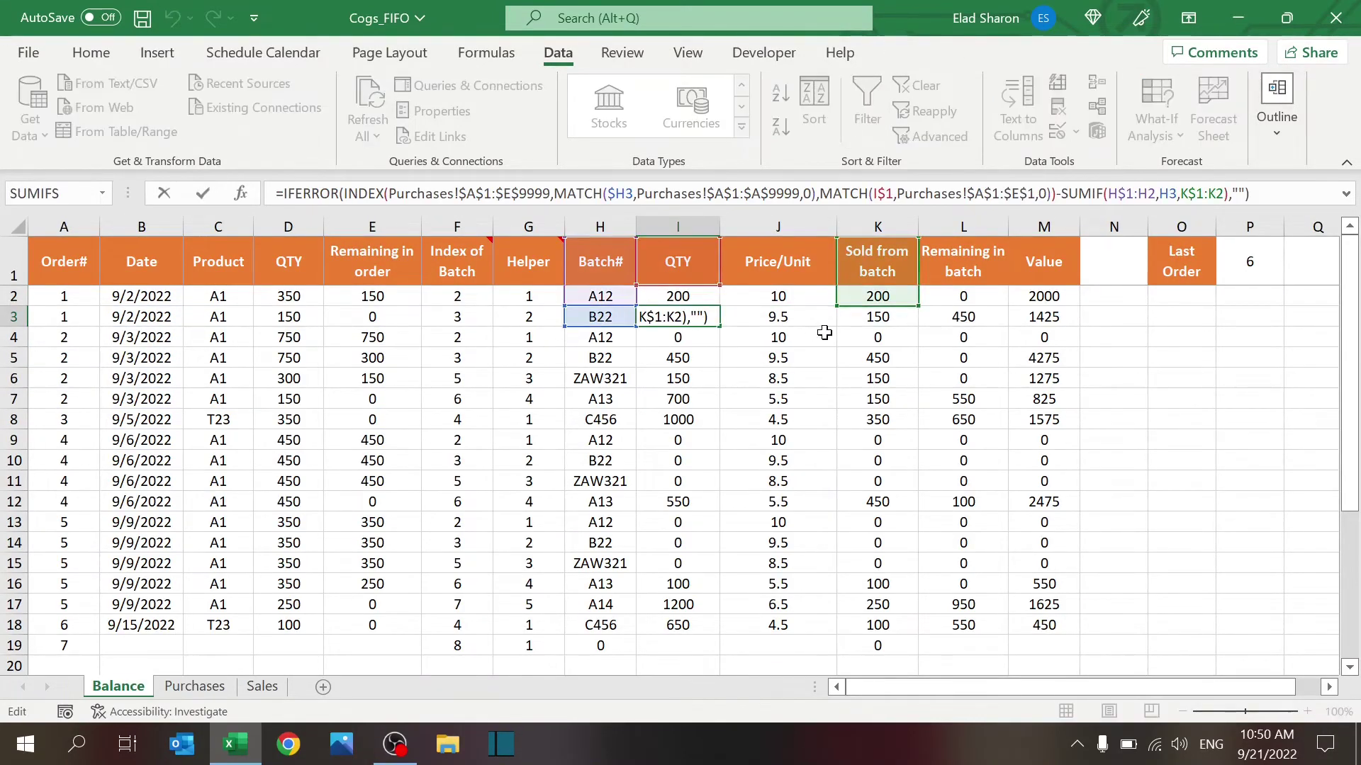
{"action": "key", "text": "Escape"}
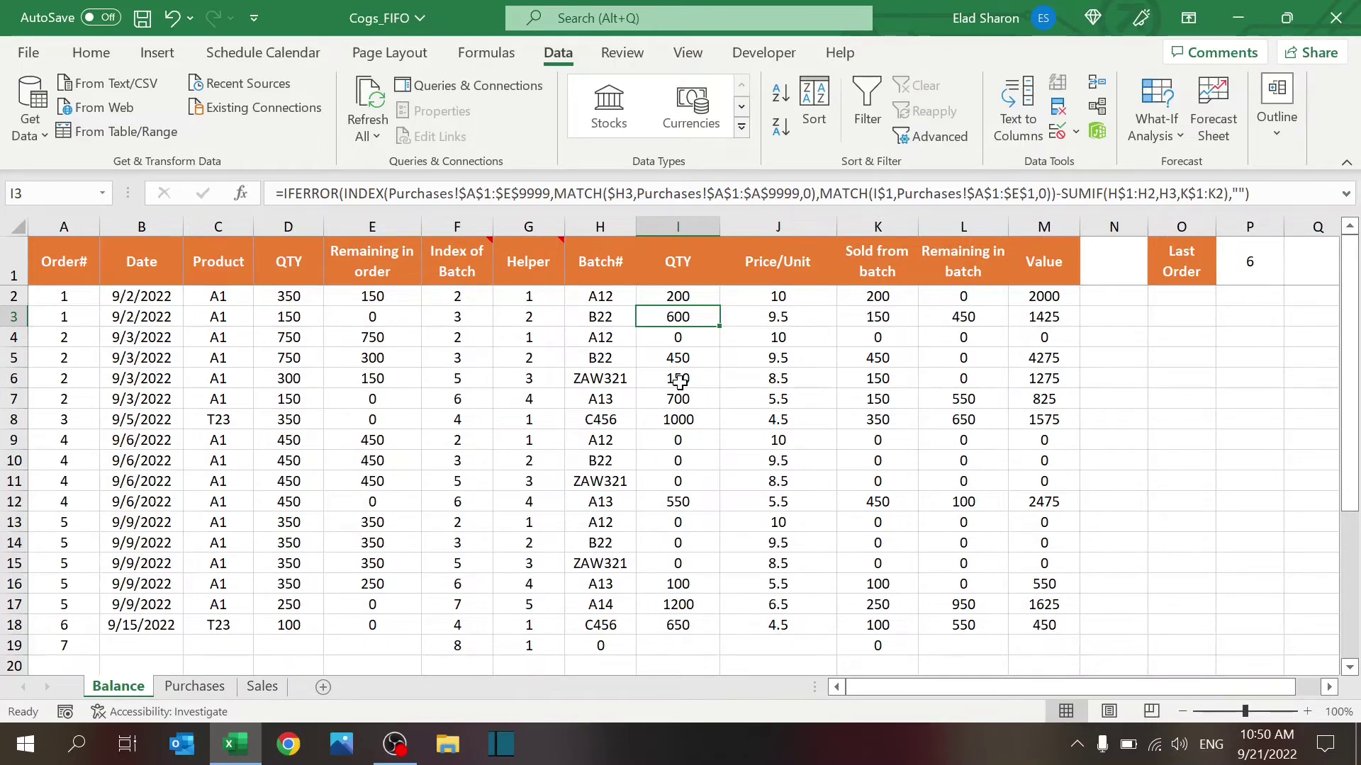
{"action": "left_click", "coordinate": [777, 315]}
{"action": "left_click", "coordinate": [872, 317]}
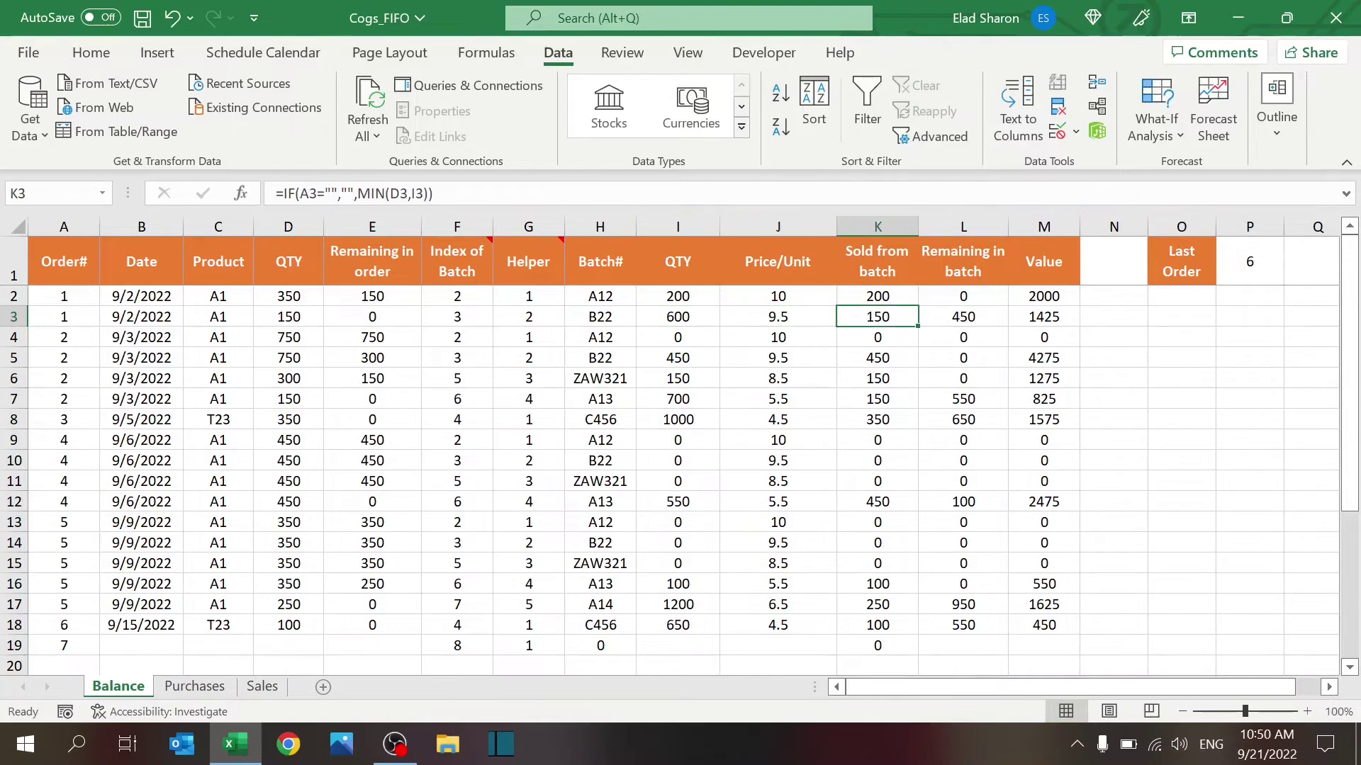
{"action": "left_click", "coordinate": [543, 194]}
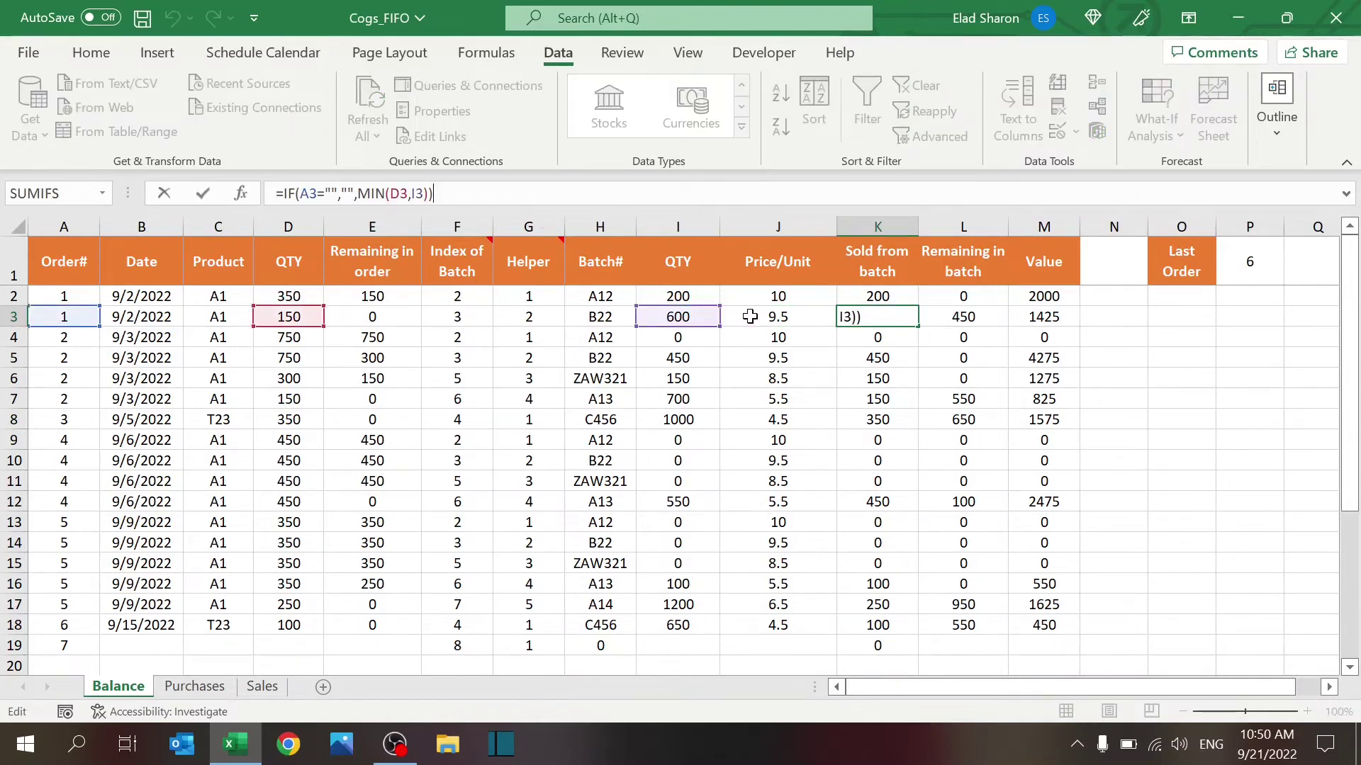
{"action": "key", "text": "Escape"}
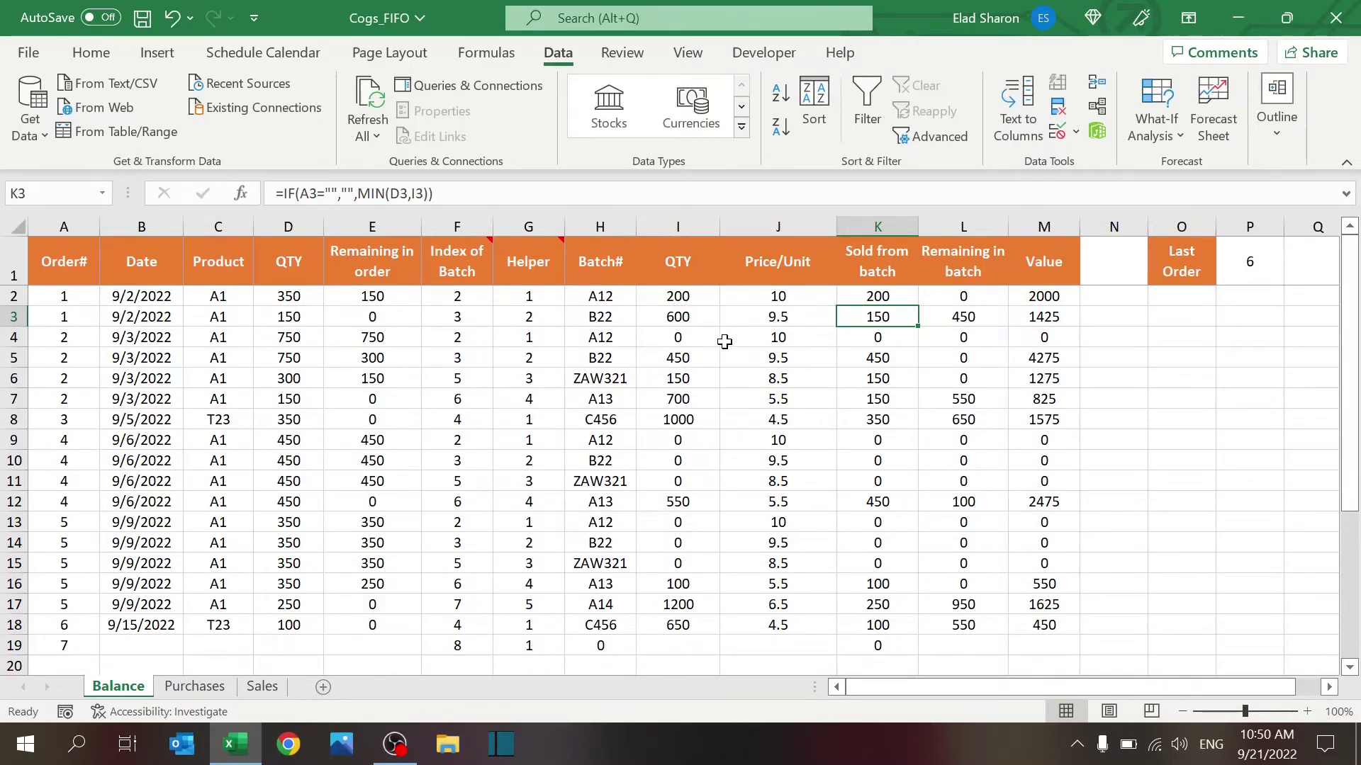
{"action": "left_click", "coordinate": [905, 291]}
{"action": "left_click", "coordinate": [293, 319]}
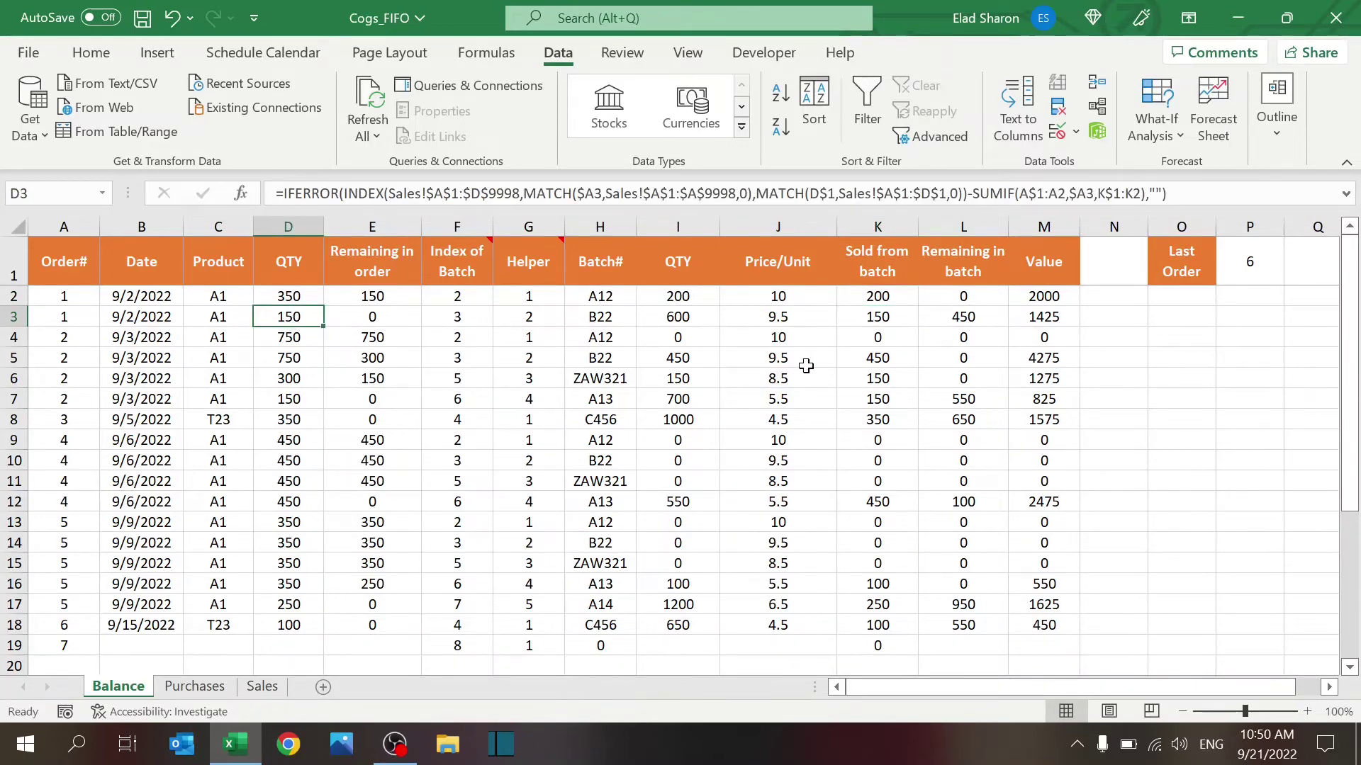
{"action": "left_click", "coordinate": [1004, 317]}
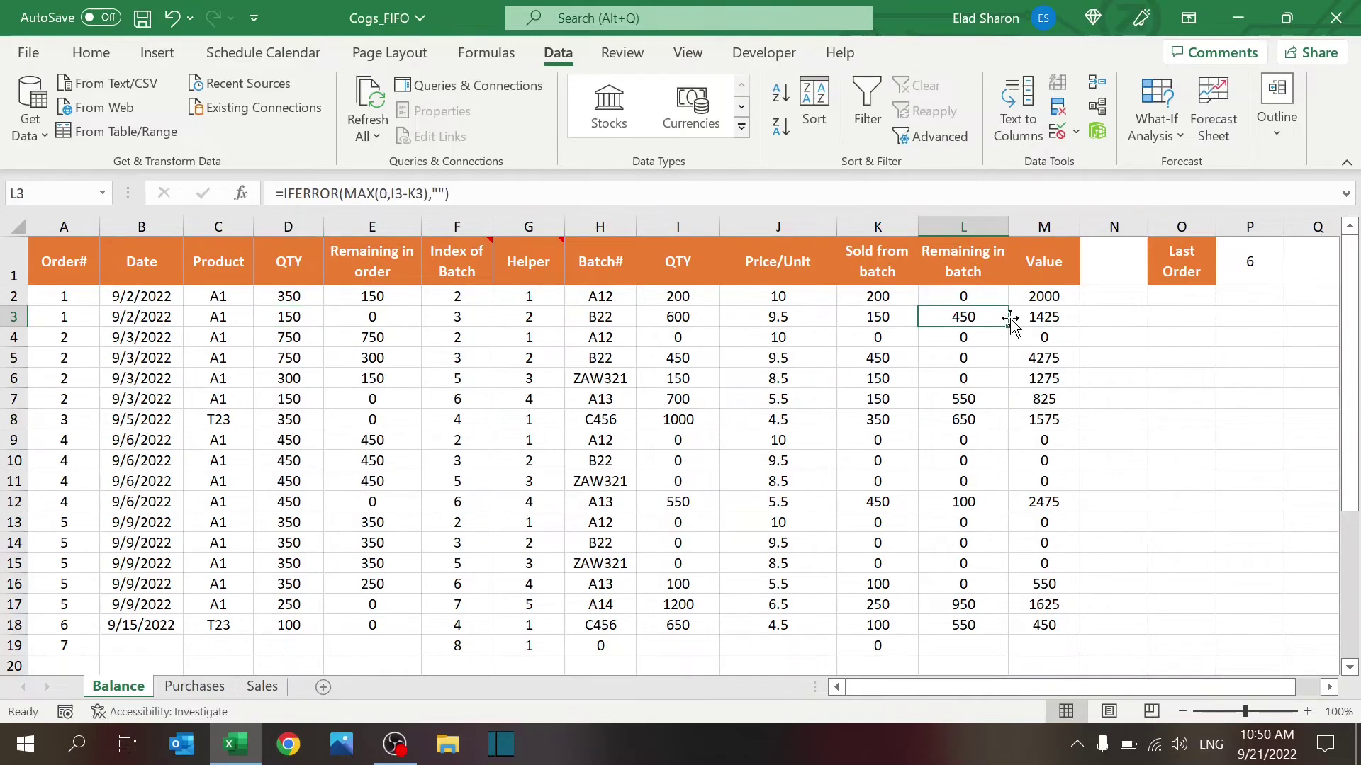
{"action": "left_click", "coordinate": [683, 189]}
{"action": "left_click", "coordinate": [997, 317]}
{"action": "left_click", "coordinate": [1035, 301]}
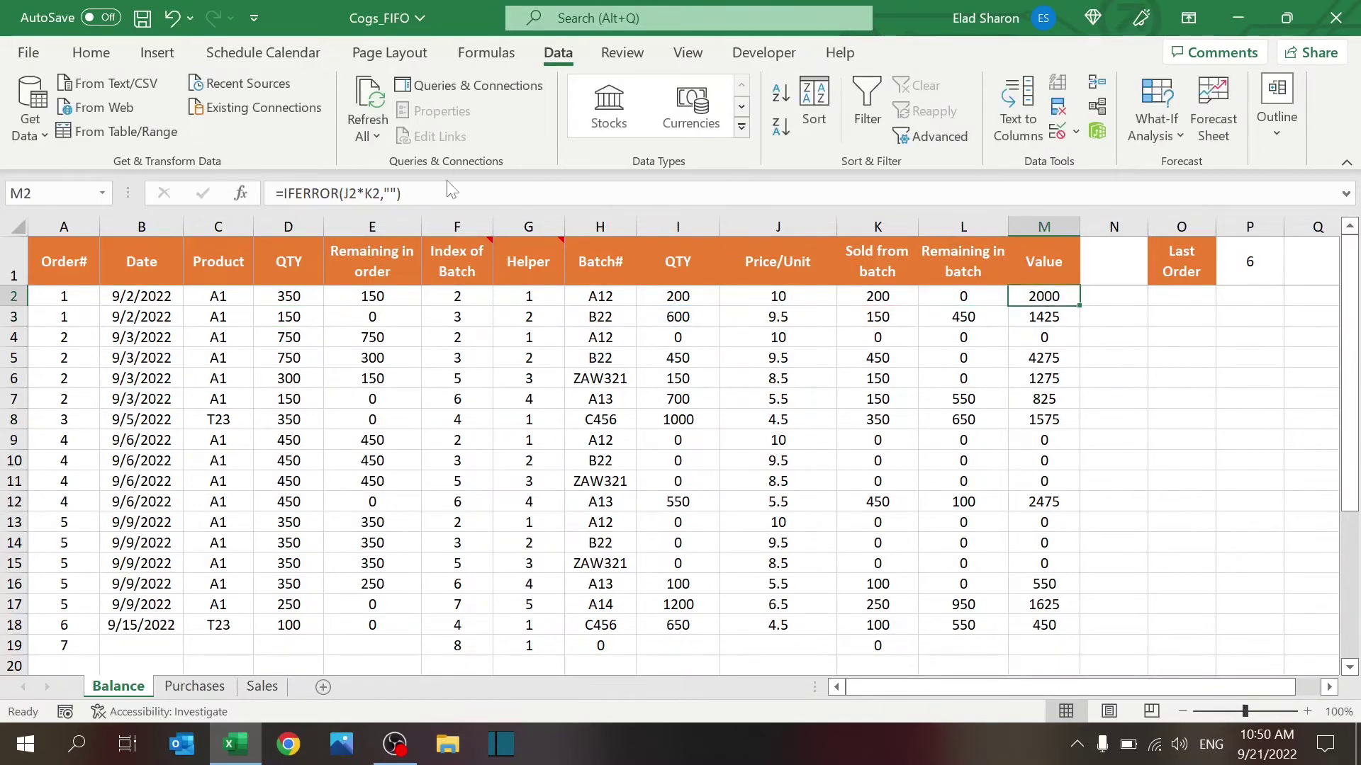
{"action": "left_click", "coordinate": [440, 201]}
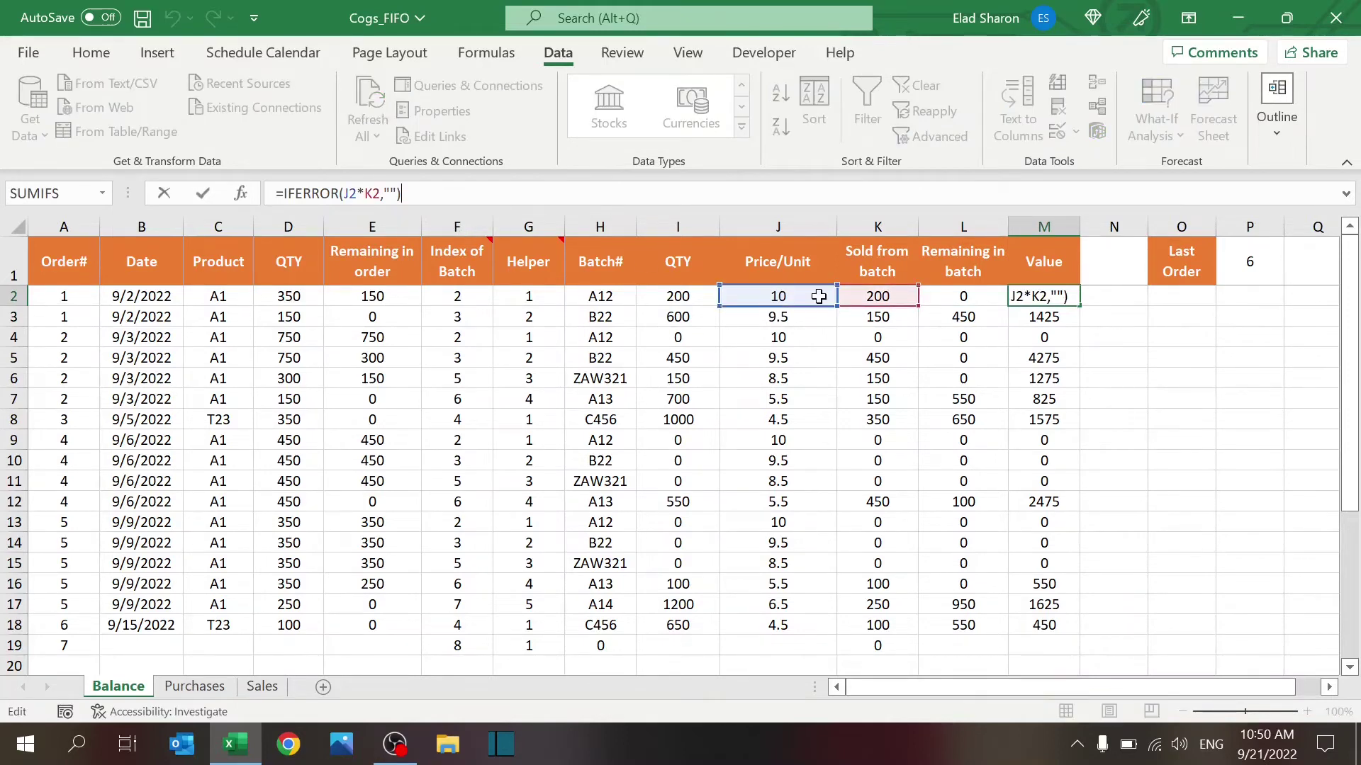
{"action": "key", "text": "Escape"}
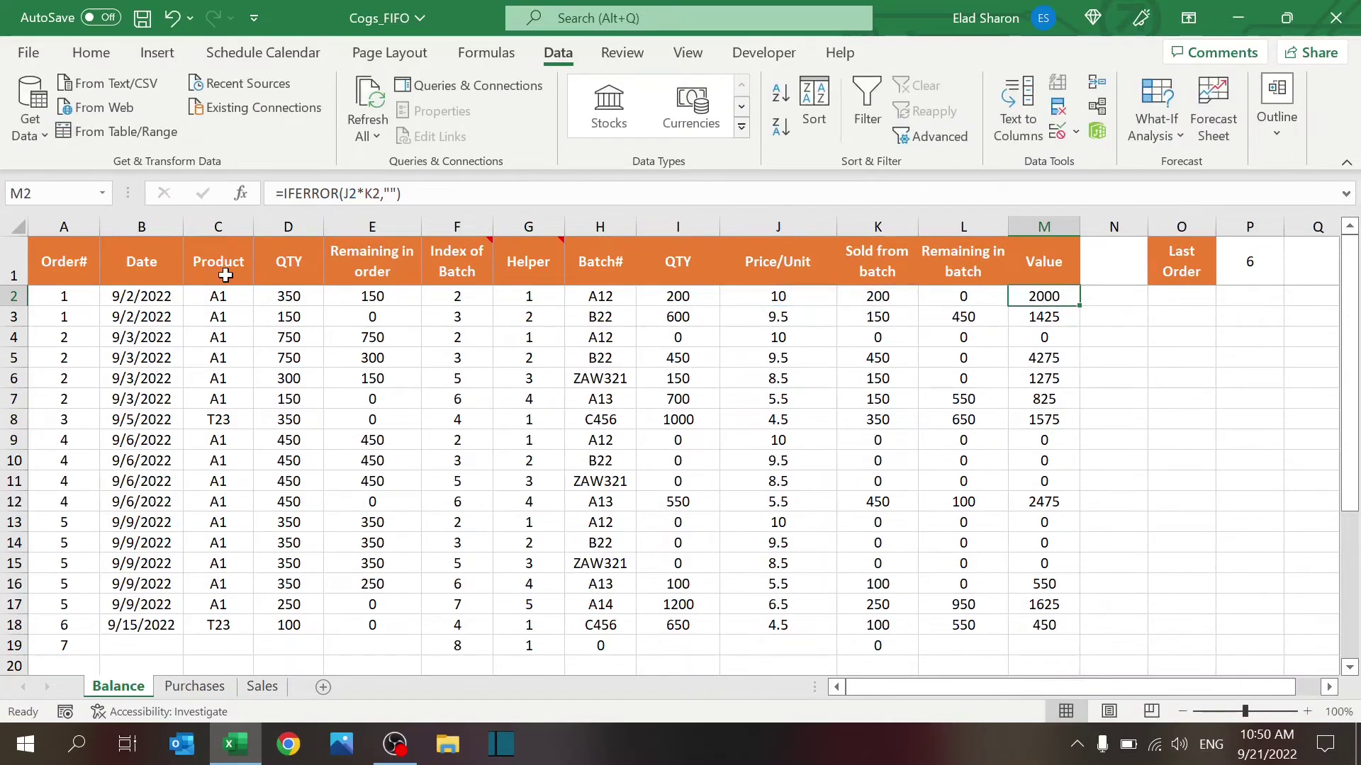
{"action": "left_click", "coordinate": [223, 302]}
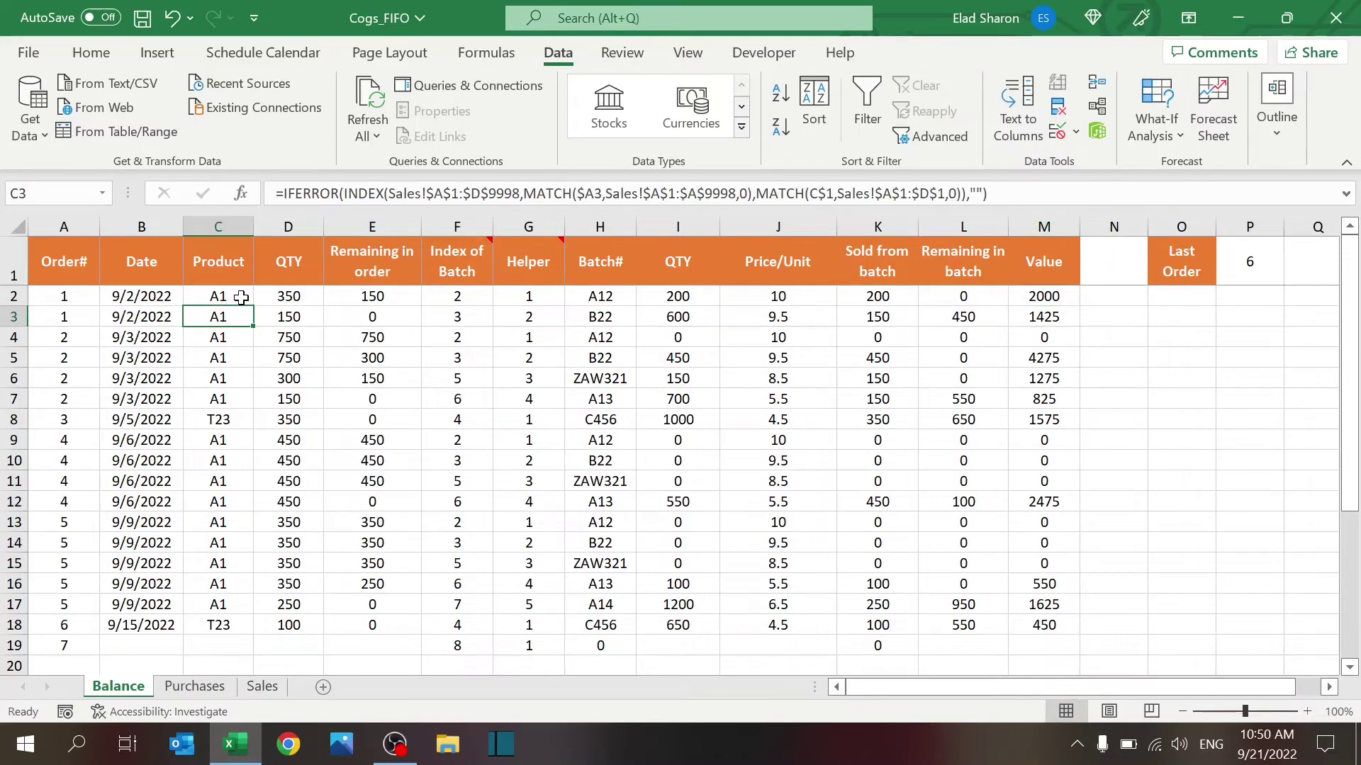
{"action": "key", "text": "Down"}
{"action": "key", "text": "Down"}
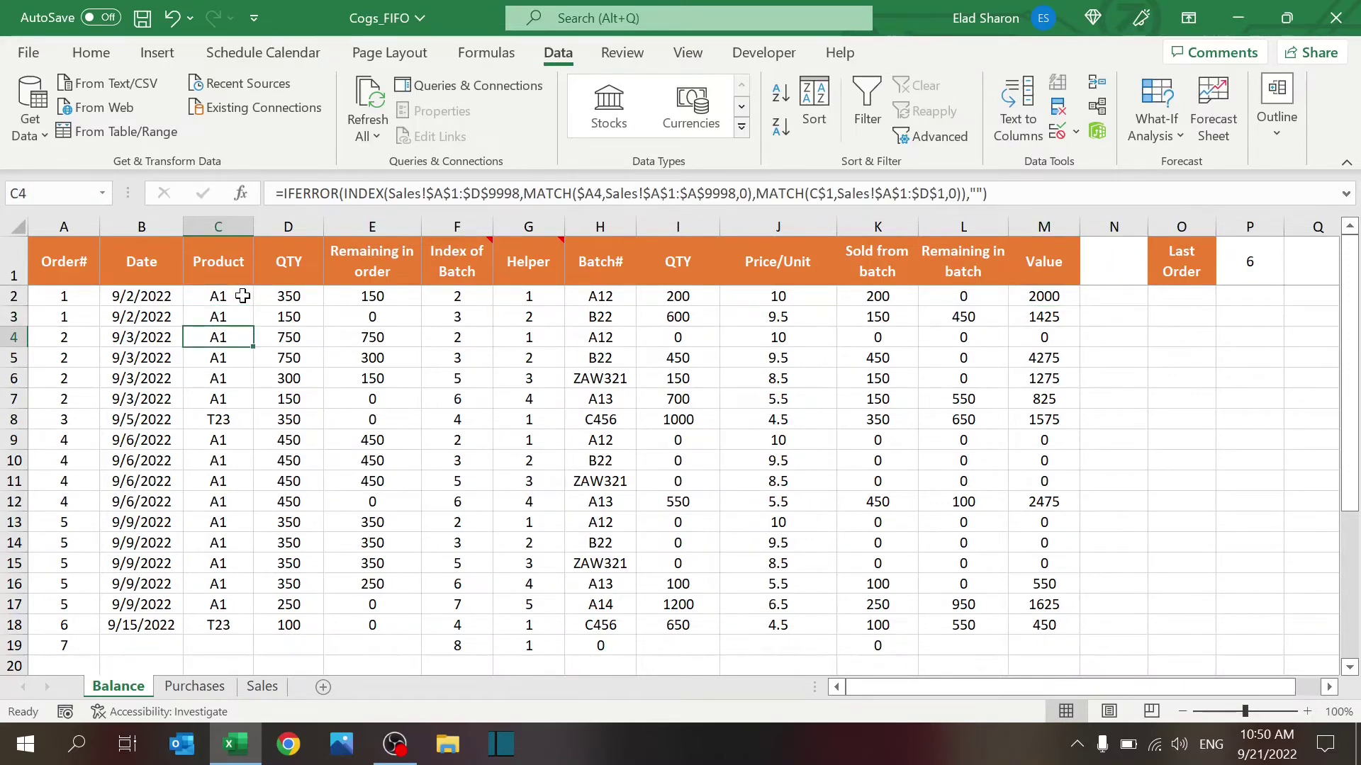
{"action": "key", "text": "Right"}
{"action": "key", "text": "Right"}
{"action": "key", "text": "Right"}
{"action": "key", "text": "Right"}
{"action": "key", "text": "Right"}
{"action": "key", "text": "Left"}
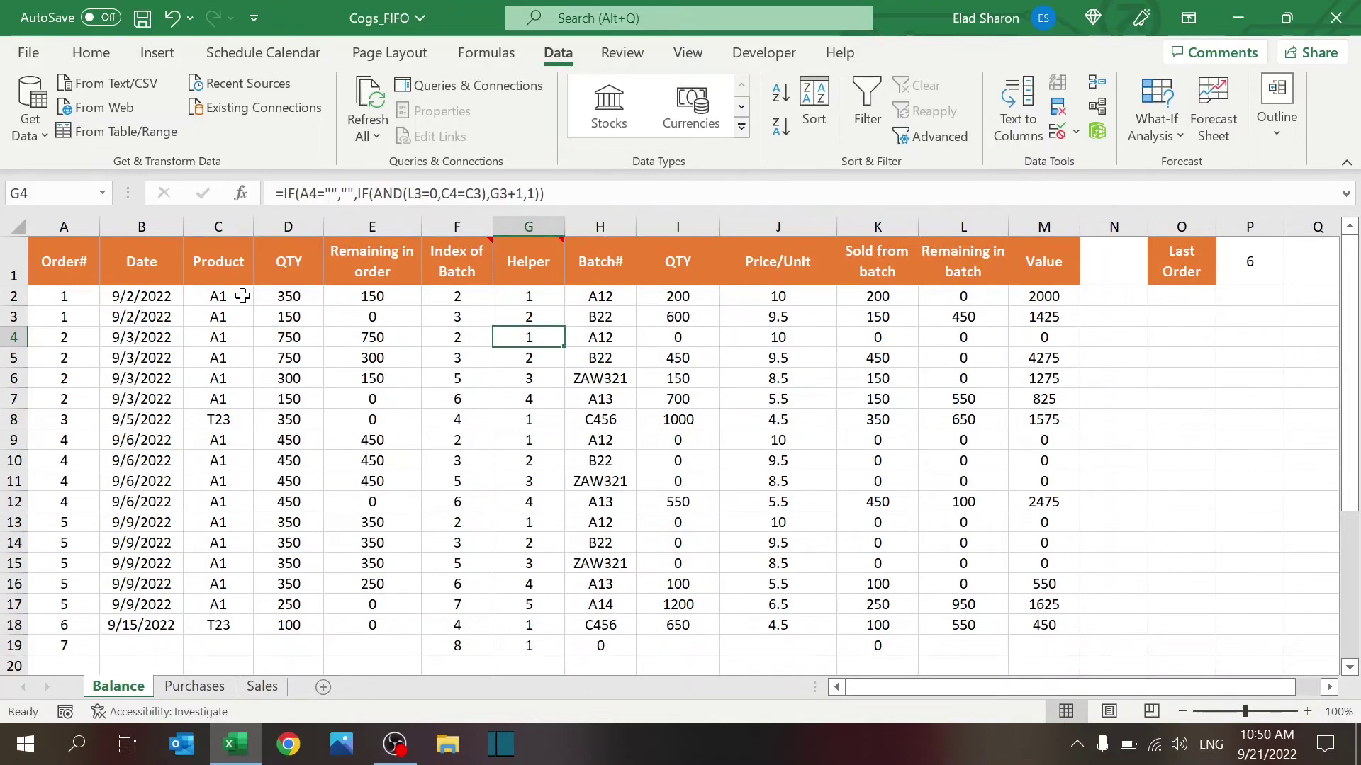
{"action": "key", "text": "Right"}
{"action": "key", "text": "Left"}
{"action": "key", "text": "Left"}
{"action": "key", "text": "Left"}
{"action": "key", "text": "Left"}
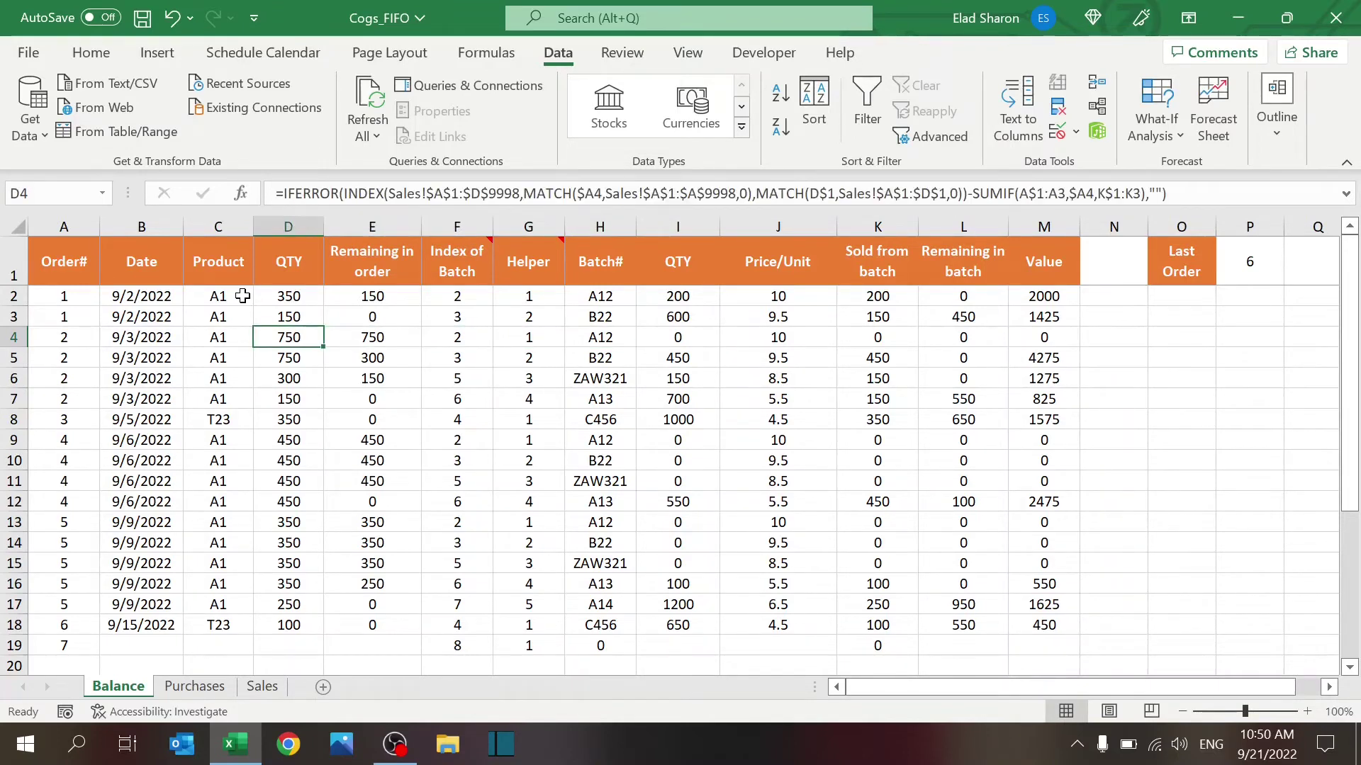
{"action": "key", "text": "Down"}
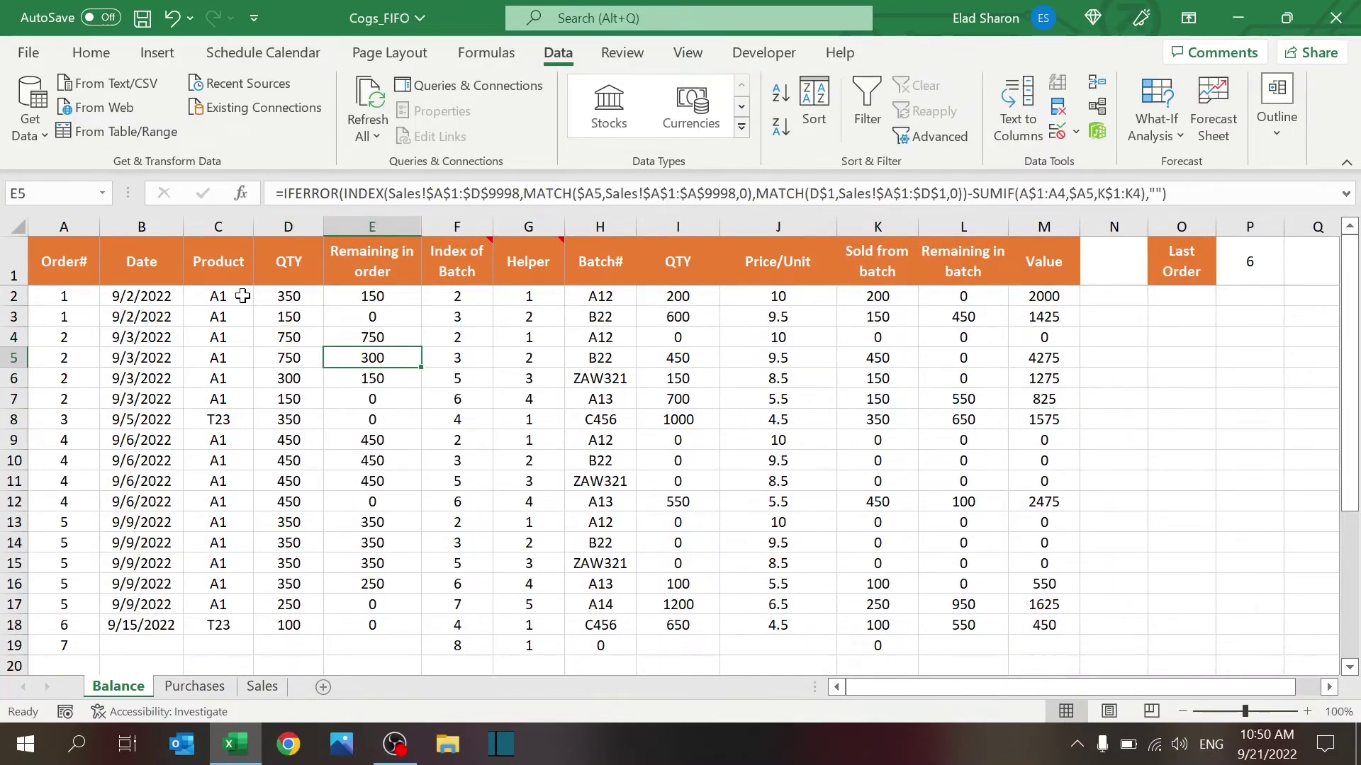
{"action": "key", "text": "Right"}
{"action": "key", "text": "Right"}
{"action": "key", "text": "Right"}
{"action": "key", "text": "Right"}
{"action": "key", "text": "Right"}
{"action": "key", "text": "Up"}
{"action": "key", "text": "Up"}
{"action": "key", "text": "Right"}
{"action": "key", "text": "Right"}
{"action": "key", "text": "Right"}
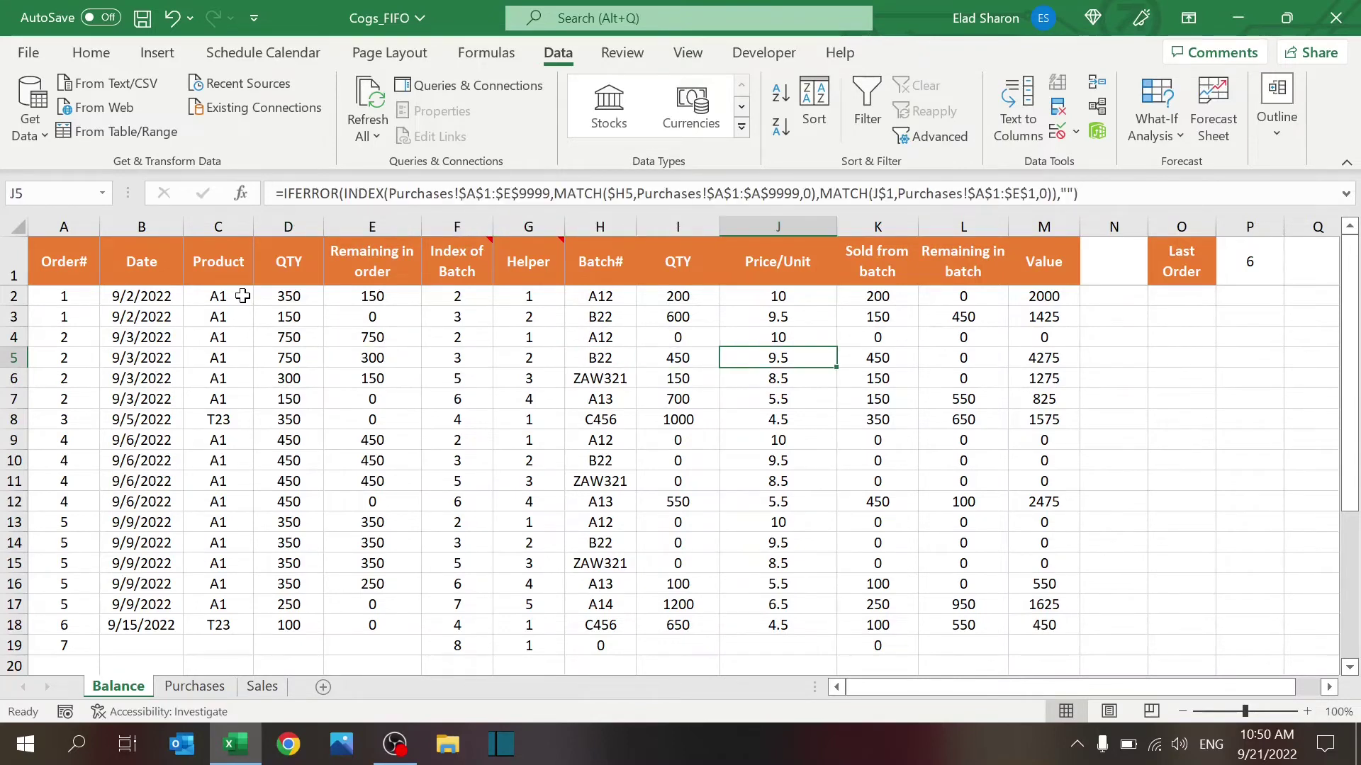
{"action": "key", "text": "Down"}
{"action": "key", "text": "Left"}
{"action": "key", "text": "Left"}
{"action": "key", "text": "Left"}
{"action": "key", "text": "Left"}
{"action": "key", "text": "Left"}
{"action": "key", "text": "Left"}
{"action": "key", "text": "Left"}
{"action": "key", "text": "Left"}
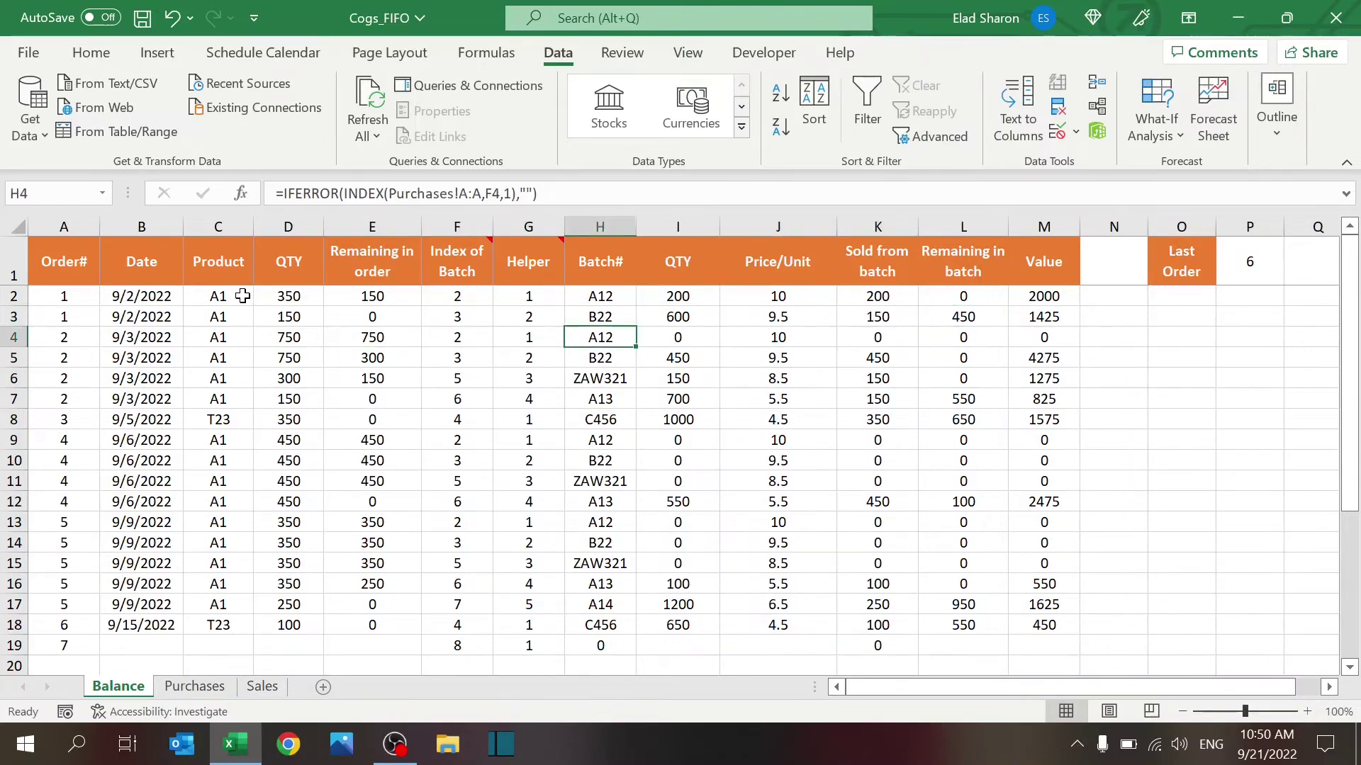
{"action": "key", "text": "Down"}
{"action": "key", "text": "Down"}
{"action": "key", "text": "Right"}
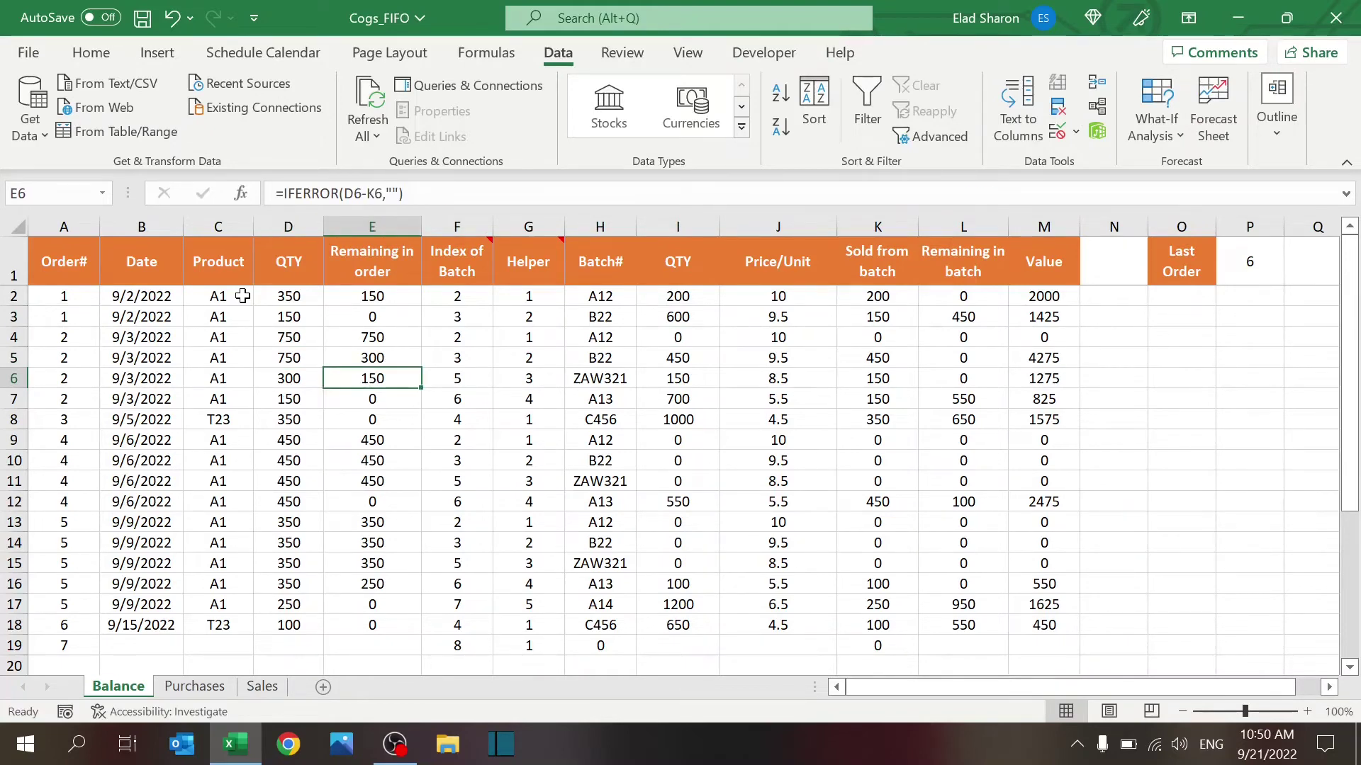
{"action": "key", "text": "Left"}
{"action": "key", "text": "Left"}
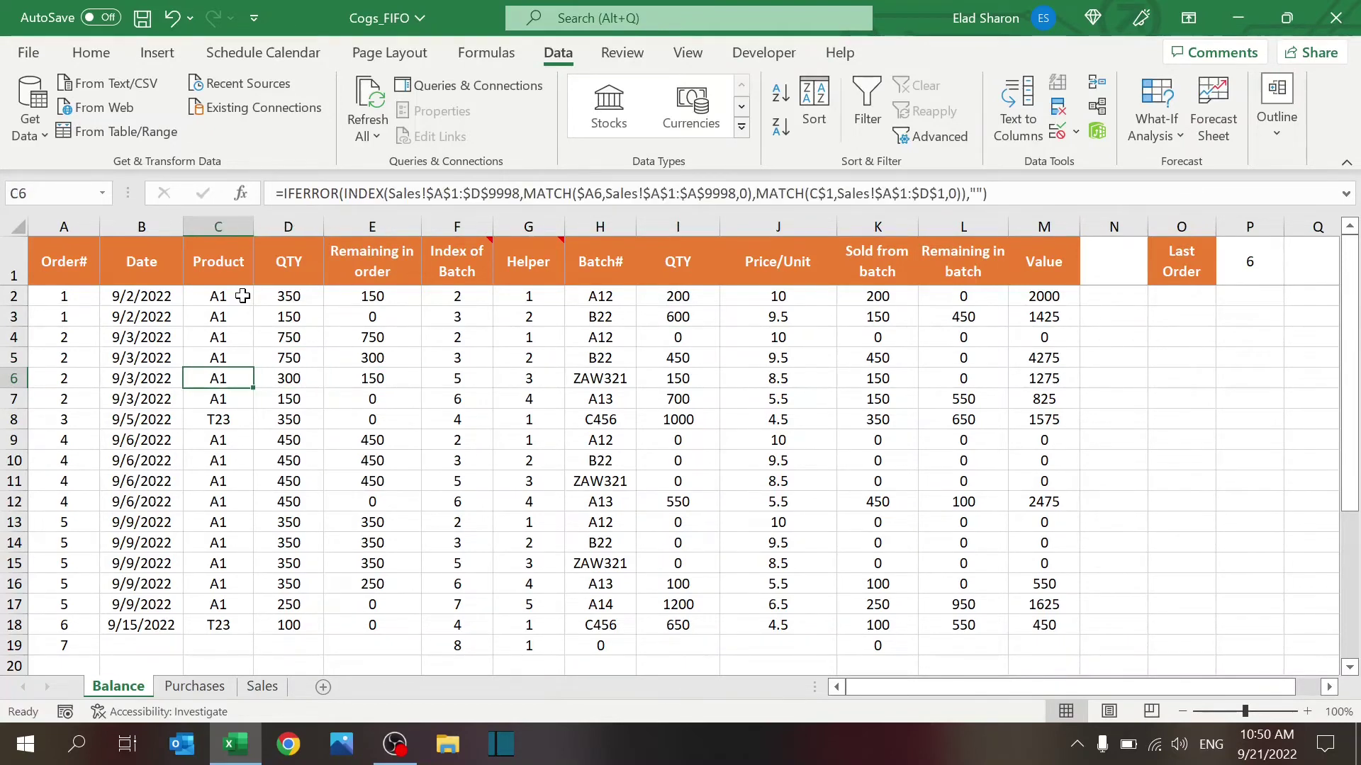
{"action": "key", "text": "Down"}
{"action": "key", "text": "Right"}
{"action": "key", "text": "Right"}
{"action": "key", "text": "Right"}
{"action": "key", "text": "Right"}
{"action": "key", "text": "Left"}
{"action": "key", "text": "Left"}
{"action": "key", "text": "Left"}
{"action": "key", "text": "Left"}
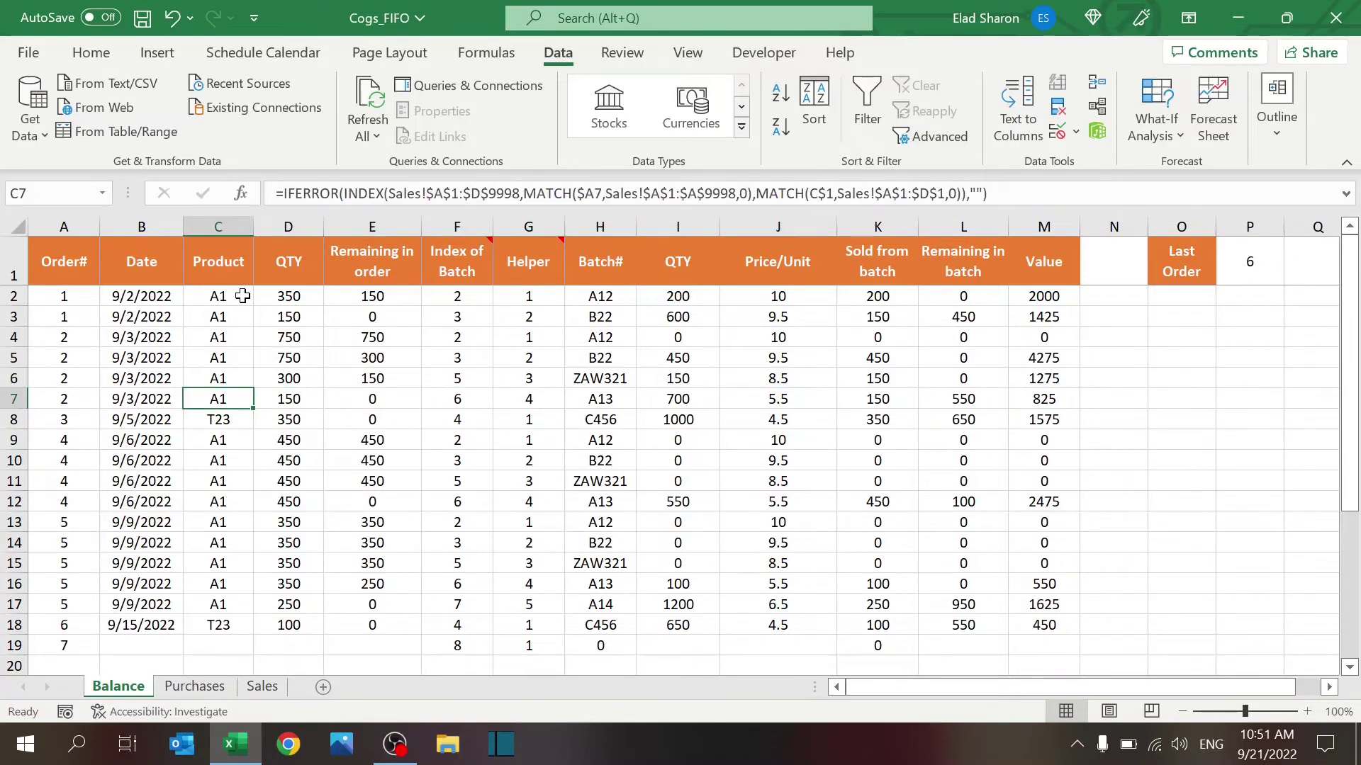
{"action": "left_click", "coordinate": [243, 418]}
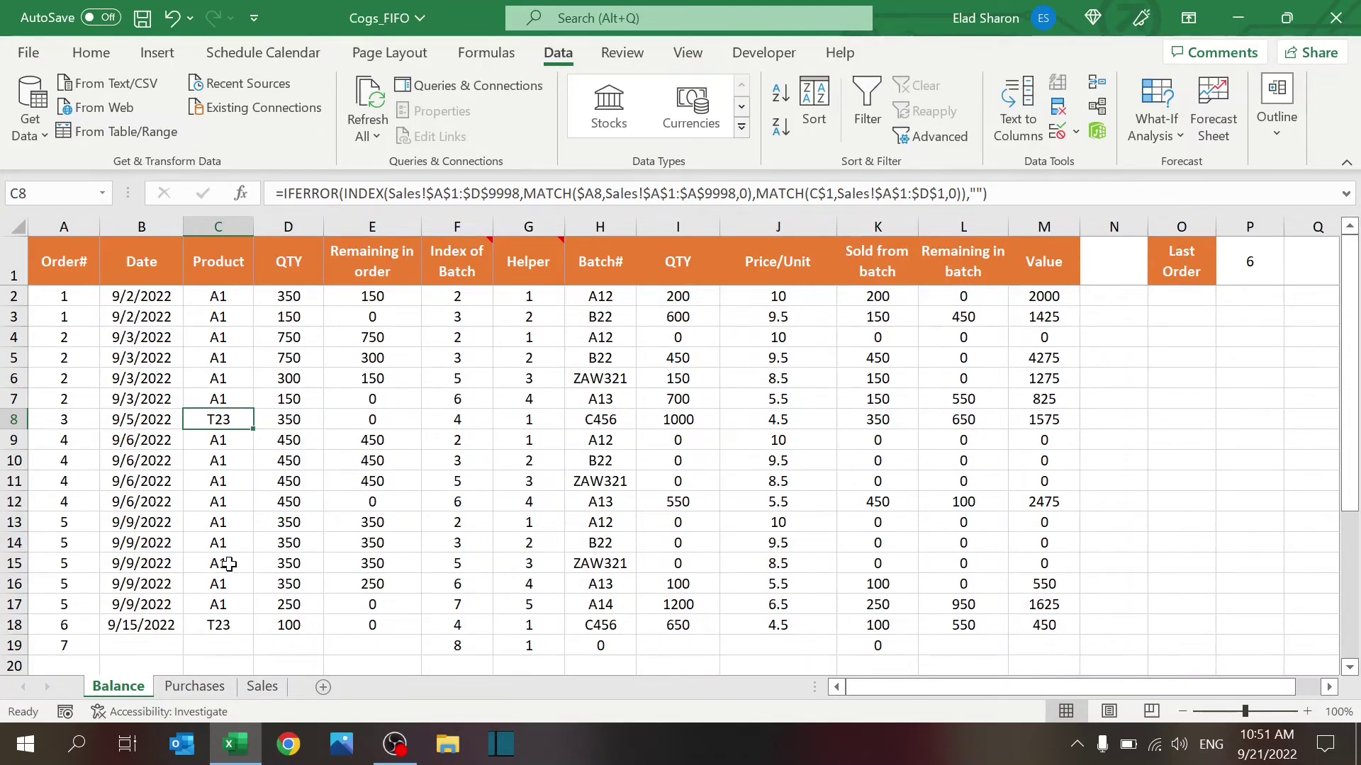
Step: Enter 22/09/2022 as order 7's date in Sales cell B8
{"action": "left_click", "coordinate": [195, 687]}
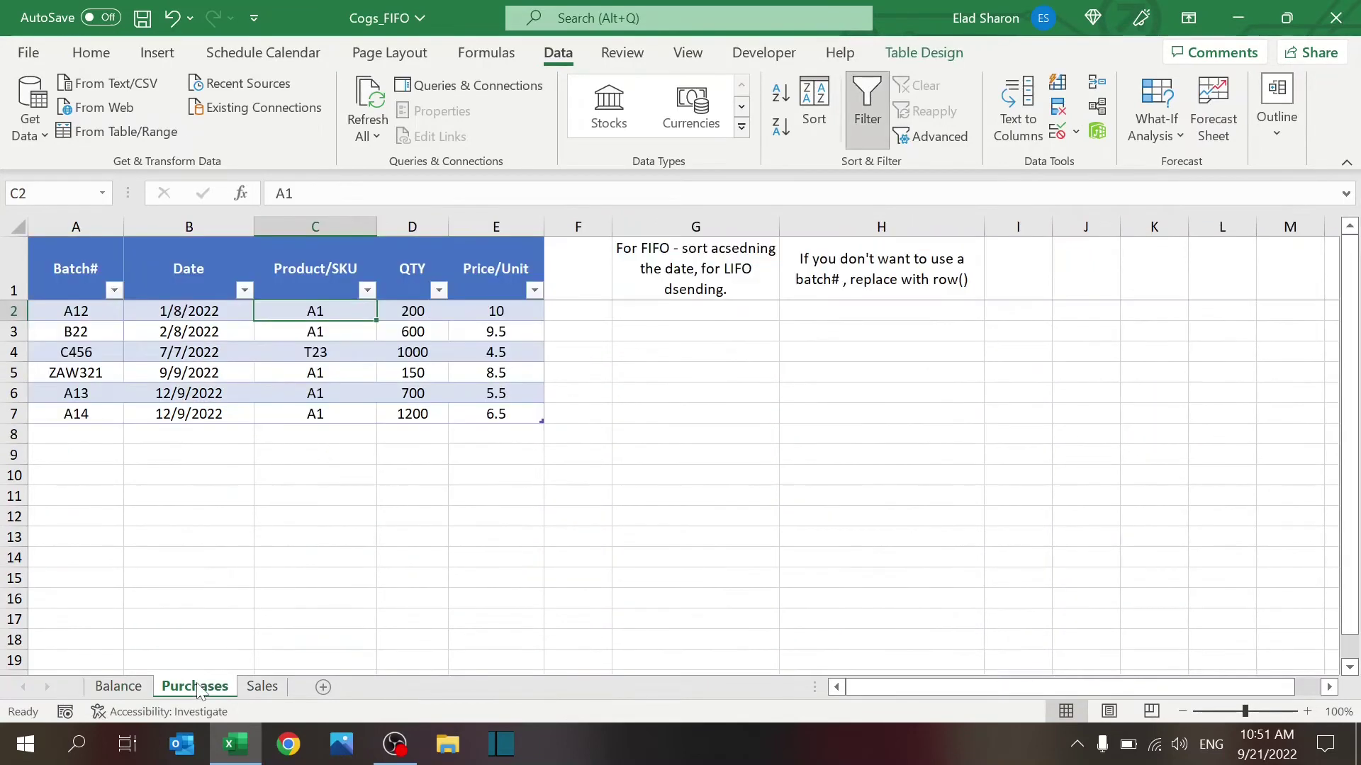
{"action": "left_click", "coordinate": [255, 687]}
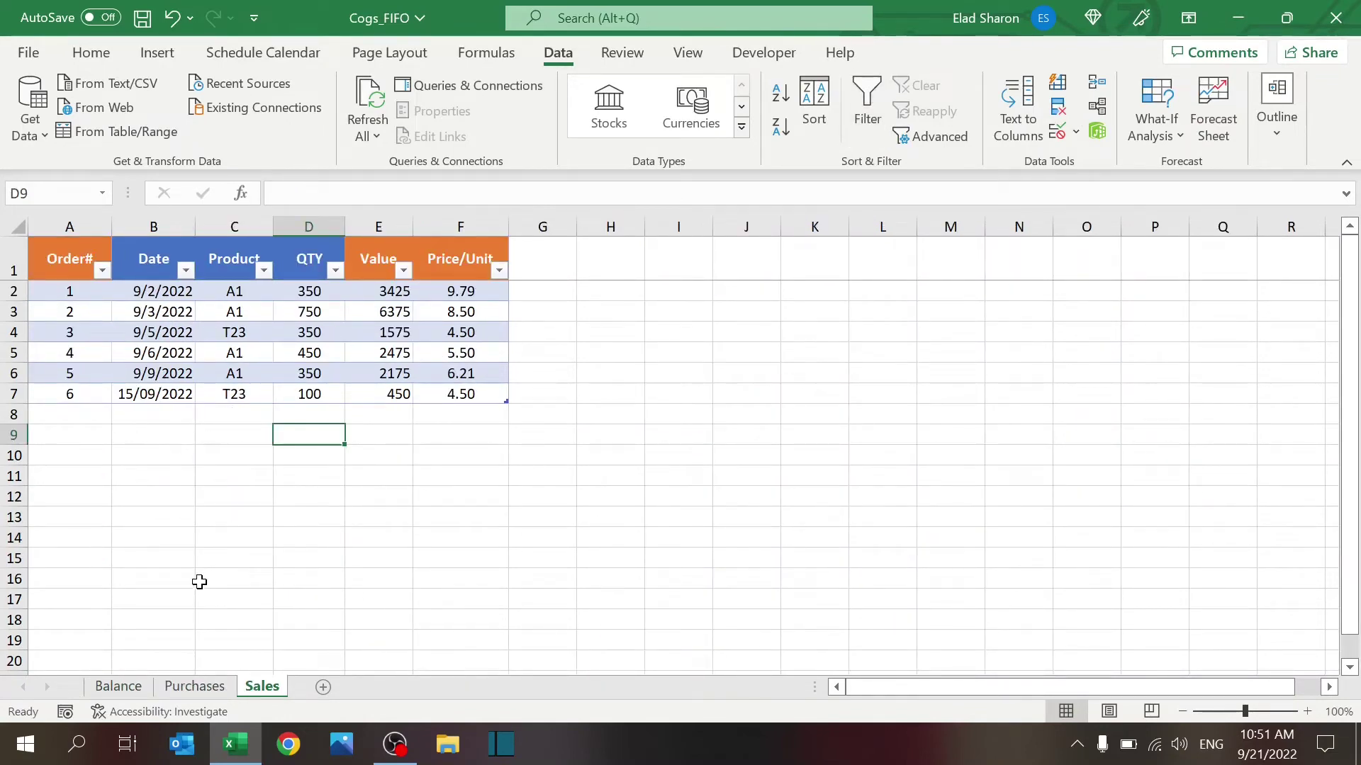
{"action": "left_click", "coordinate": [153, 428]}
{"action": "key", "text": "Up"}
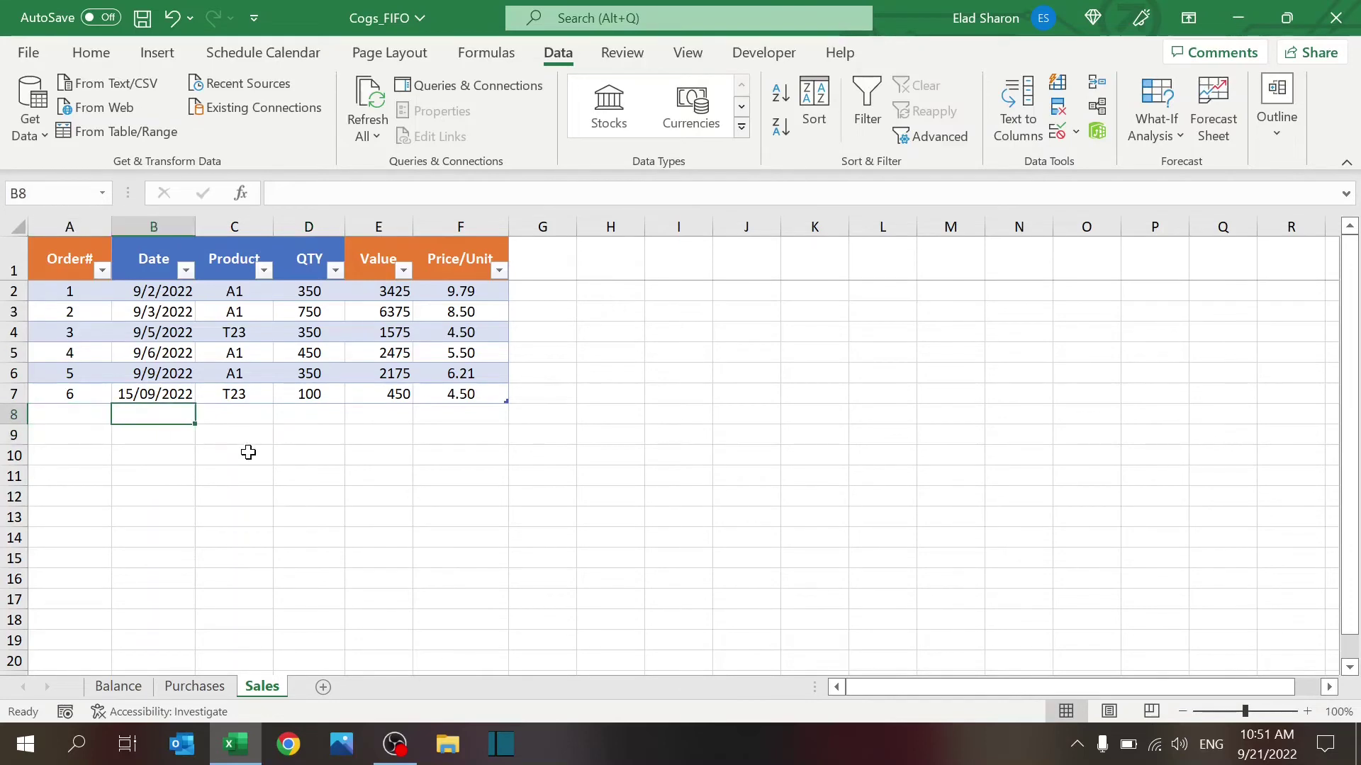
{"action": "type", "text": "15"}
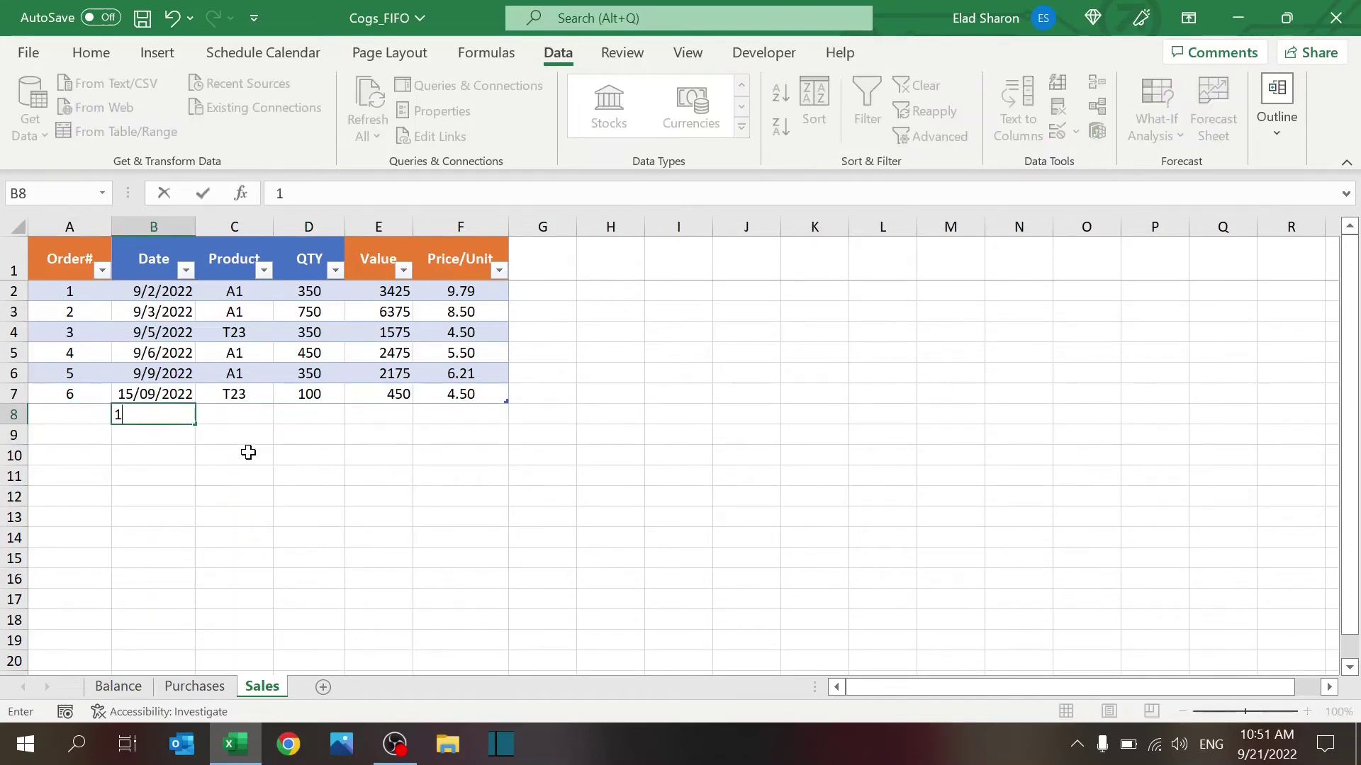
{"action": "key", "text": "BackSpace"}
{"action": "key", "text": "BackSpace"}
{"action": "type", "text": "20/9"}
{"action": "type", "text": "/22"}
{"action": "key", "text": "Up"}
{"action": "key", "text": "Down"}
{"action": "type", "text": "9/22"}
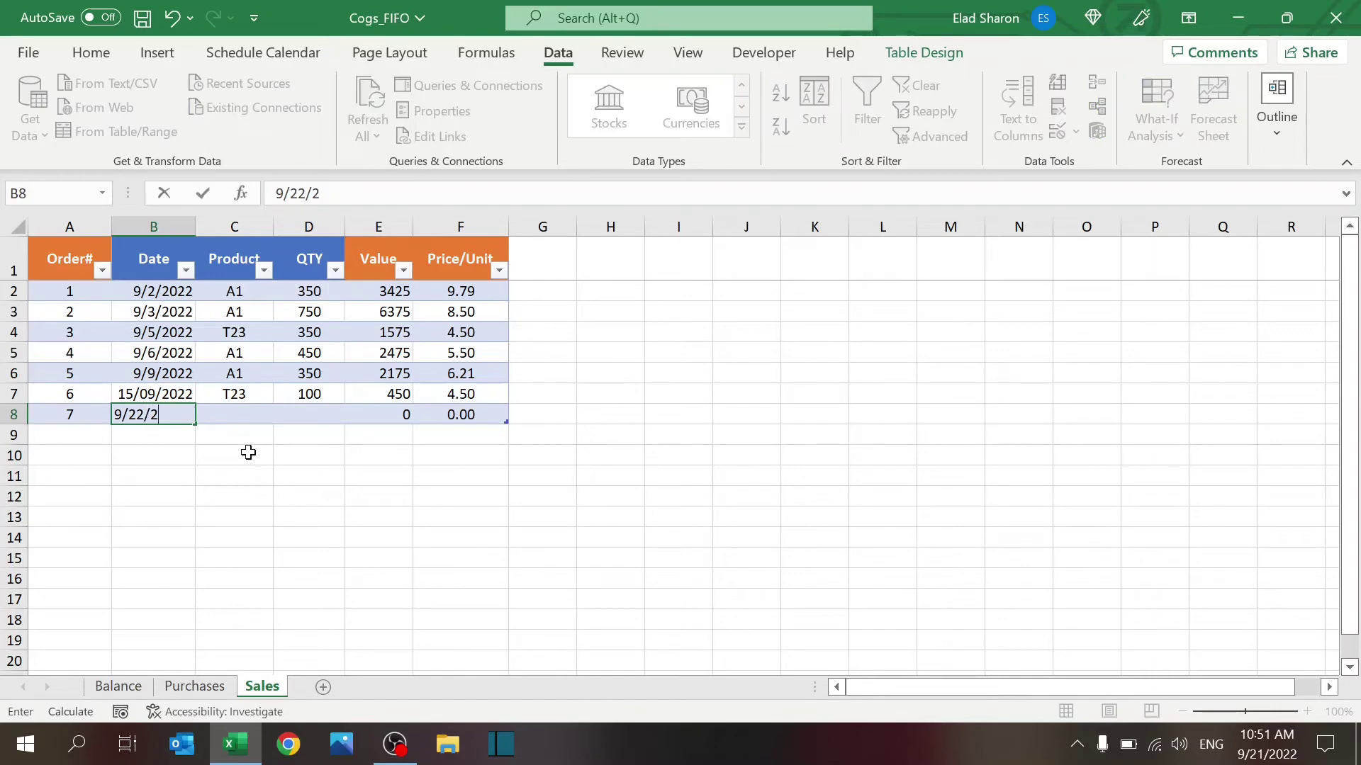
{"action": "key", "text": "Up"}
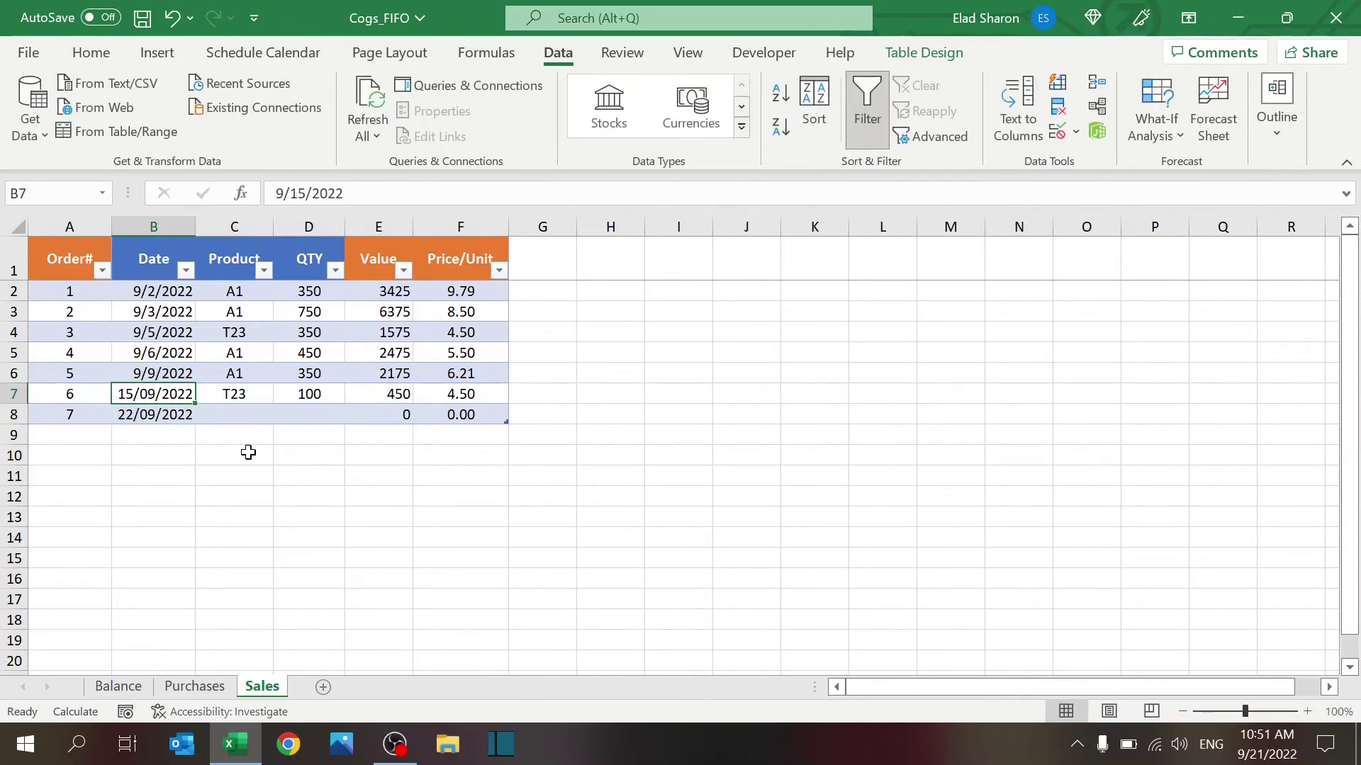
Step: Correct order 6's date in B7 back to 15/09/2022
{"action": "type", "text": "9/2"}
{"action": "key", "text": "BackSpace"}
{"action": "type", "text": "15/55"}
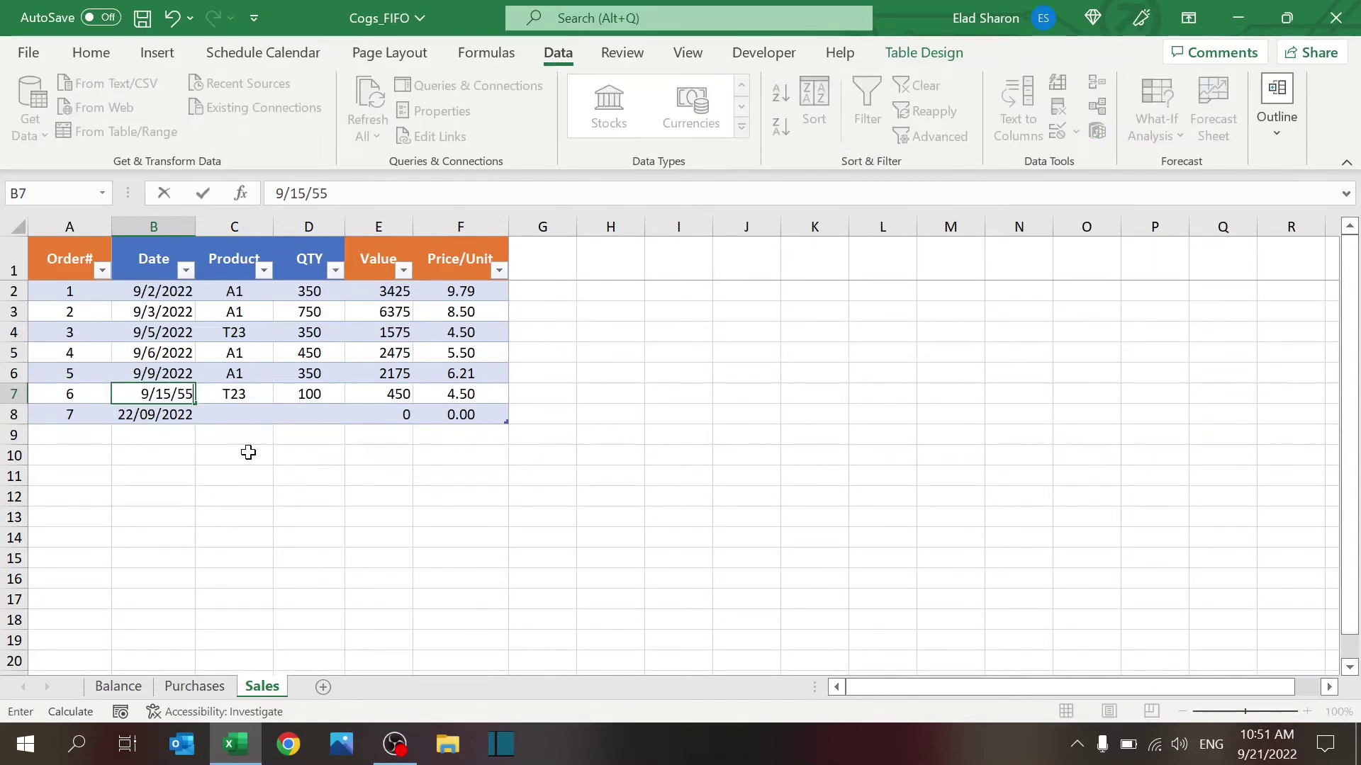
{"action": "key", "text": "Up"}
{"action": "key", "text": "Down"}
{"action": "type", "text": "9"}
{"action": "type", "text": "/15/22"}
{"action": "key", "text": "Down"}
{"action": "key", "text": "Down"}
Step: Give order 7 product ZZ5 and quantity 500, then view it on the Balance sheet
{"action": "key", "text": "Right"}
{"action": "key", "text": "Up"}
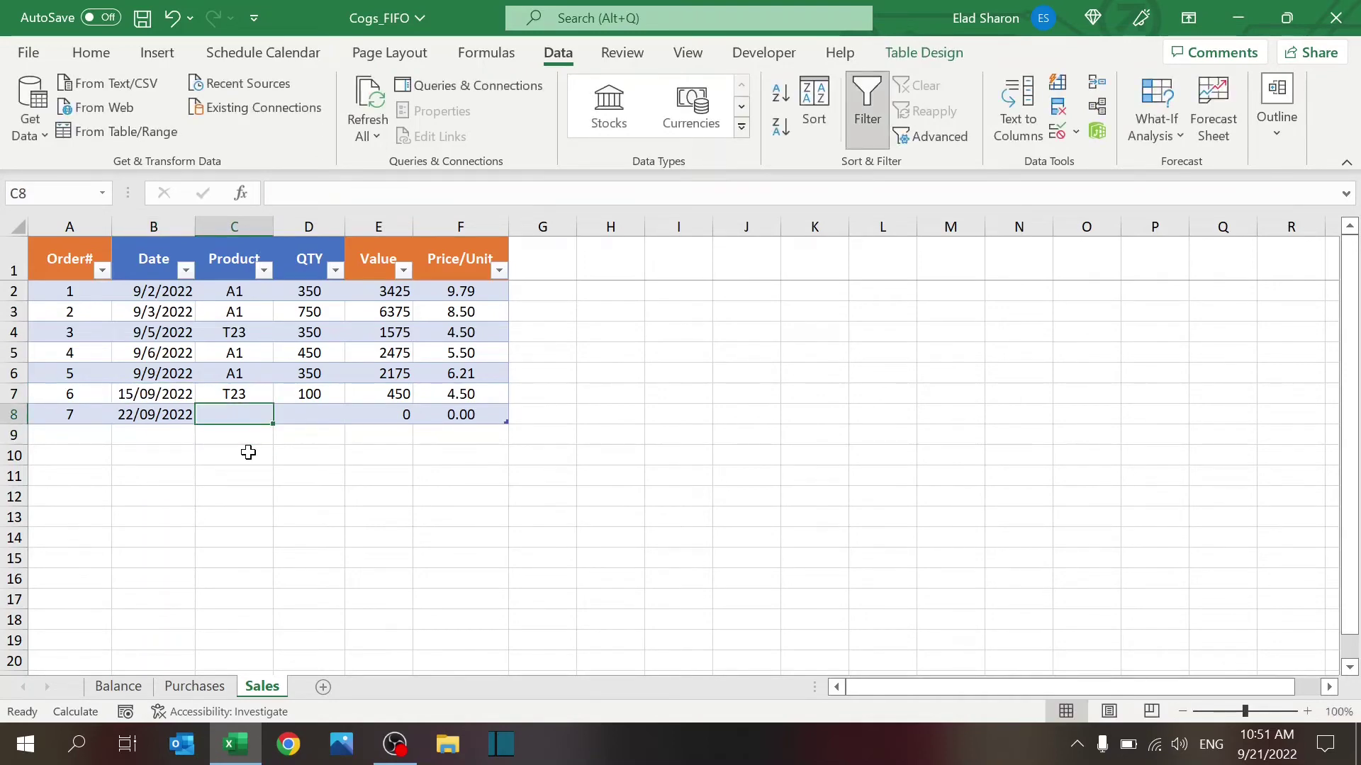
{"action": "type", "text": "ZZ5"}
{"action": "key", "text": "Tab"}
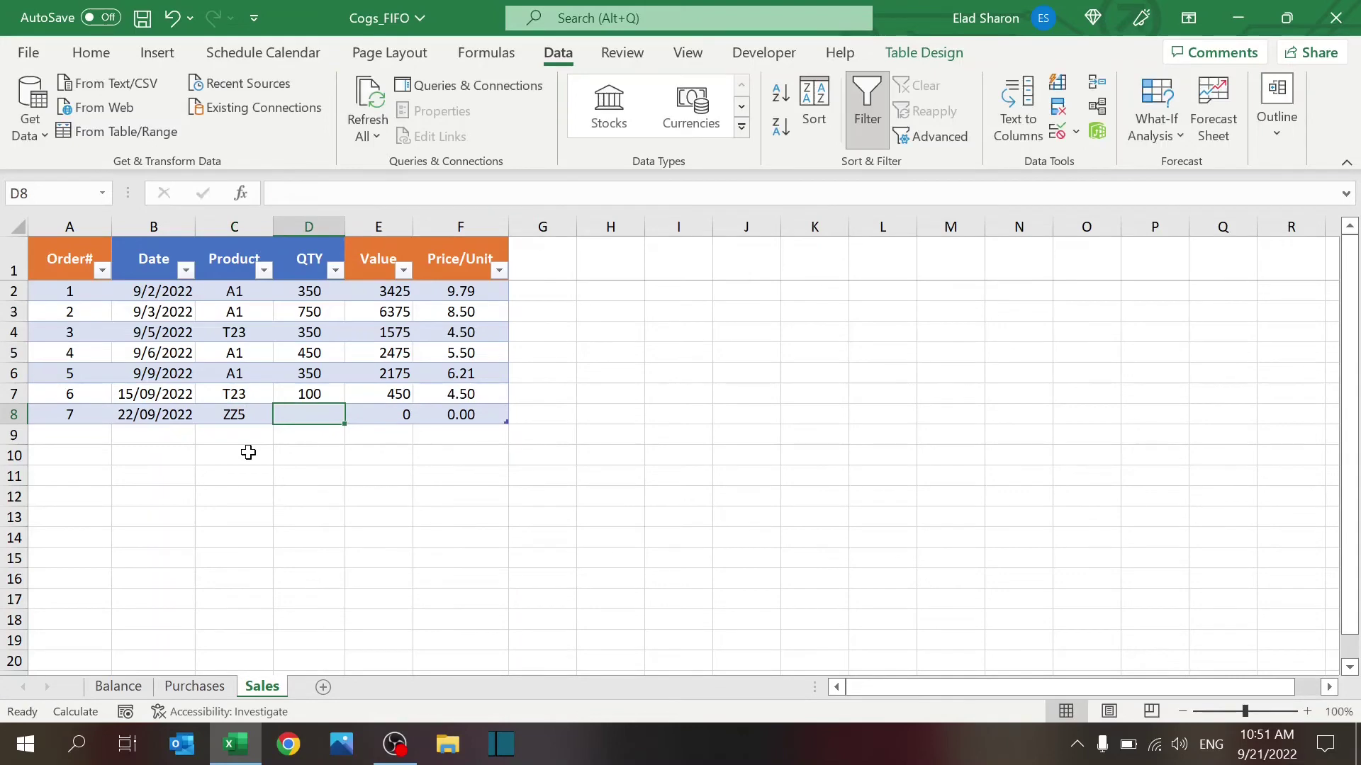
{"action": "type", "text": "500"}
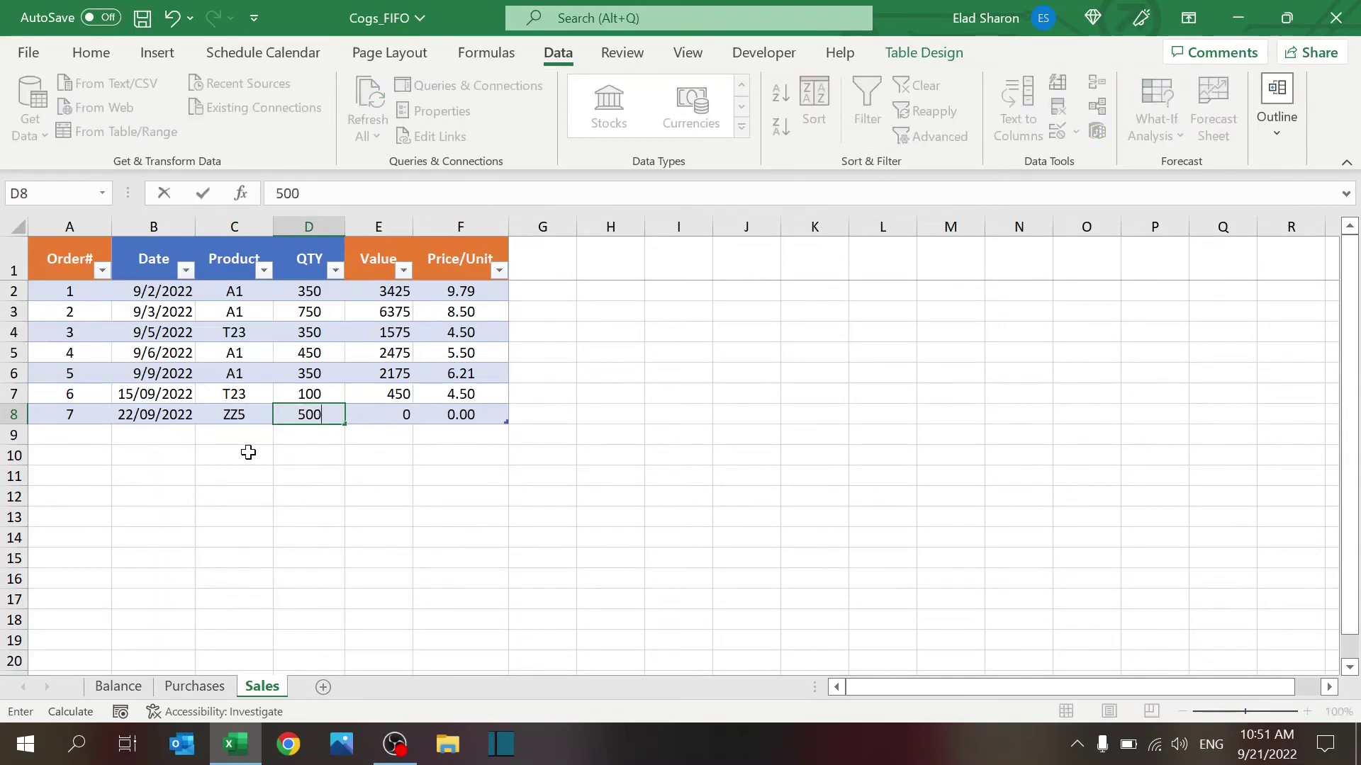
{"action": "key", "text": "ctrl+Return"}
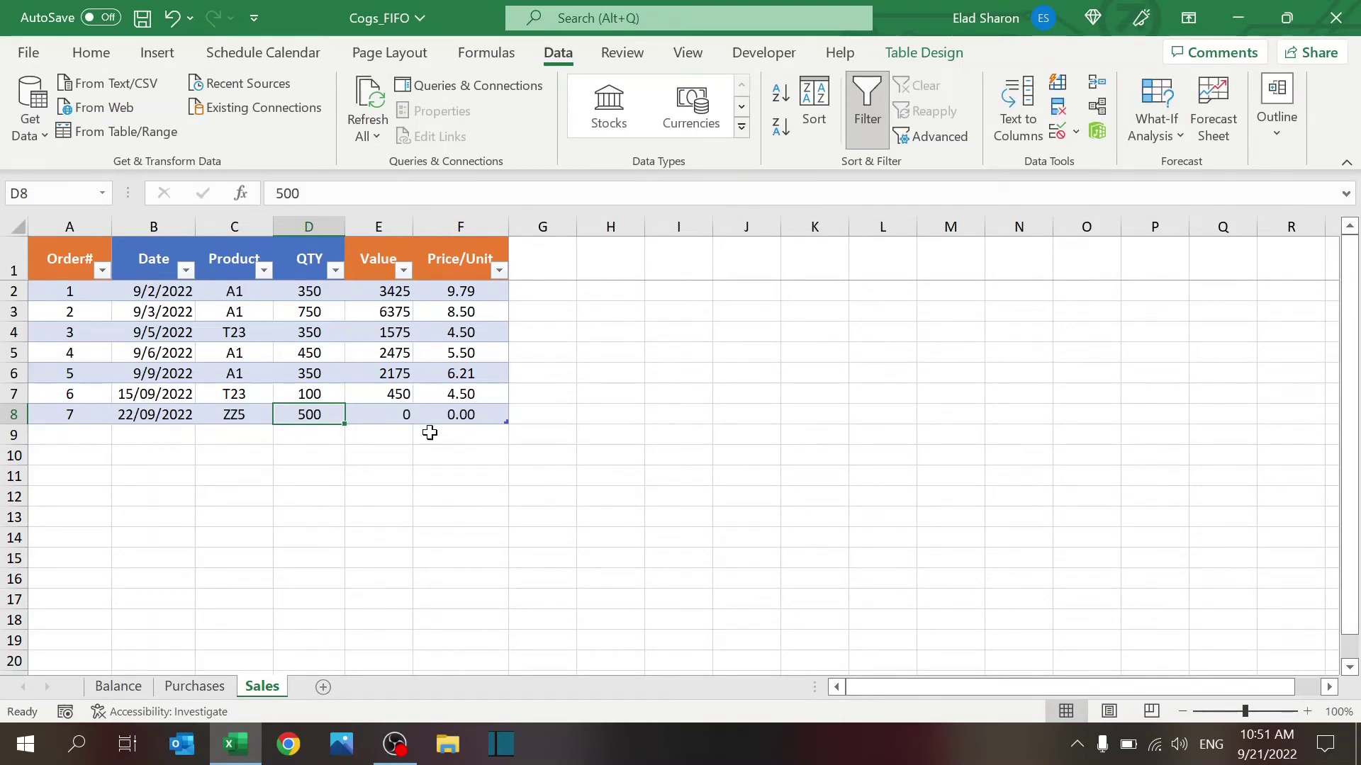
{"action": "left_click", "coordinate": [119, 686]}
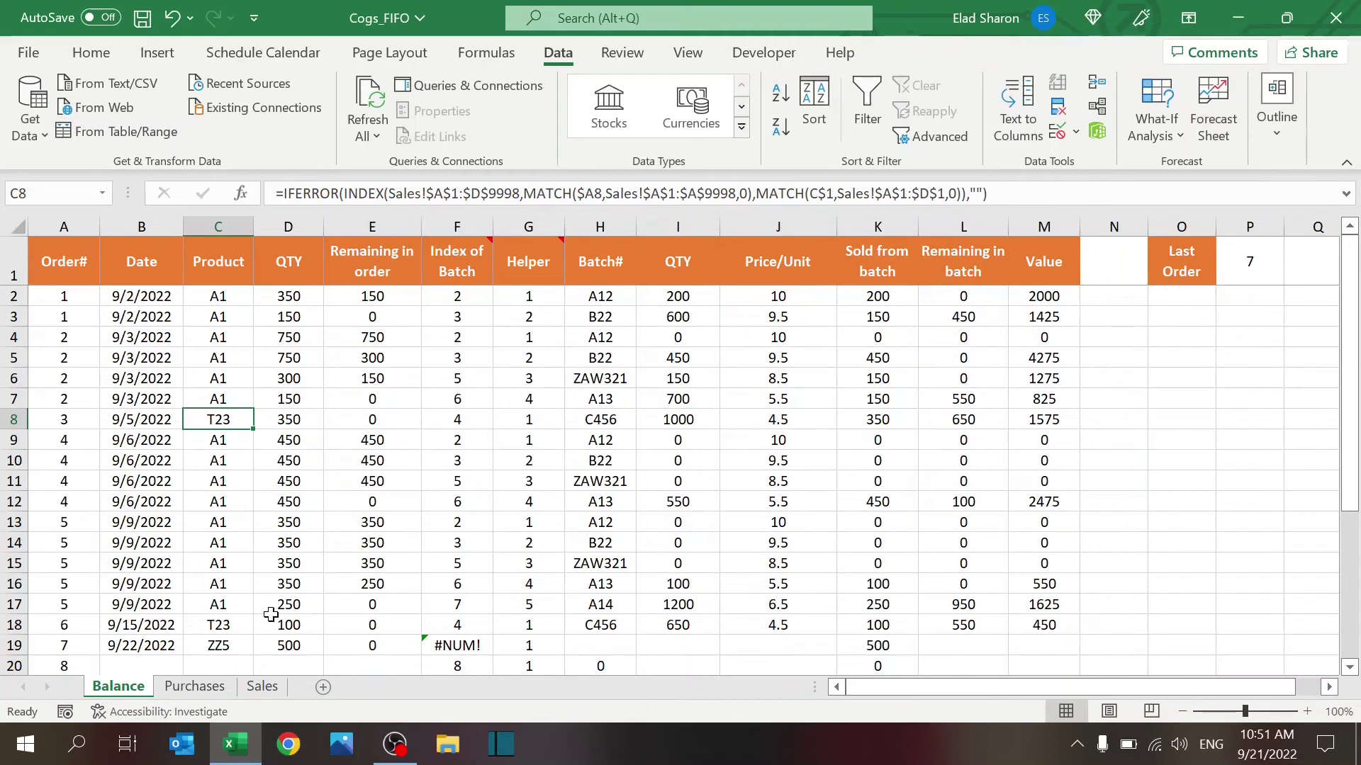
Step: Start a new Purchases row dated 9/1/22 for product ZZ5
{"action": "left_click", "coordinate": [194, 686]}
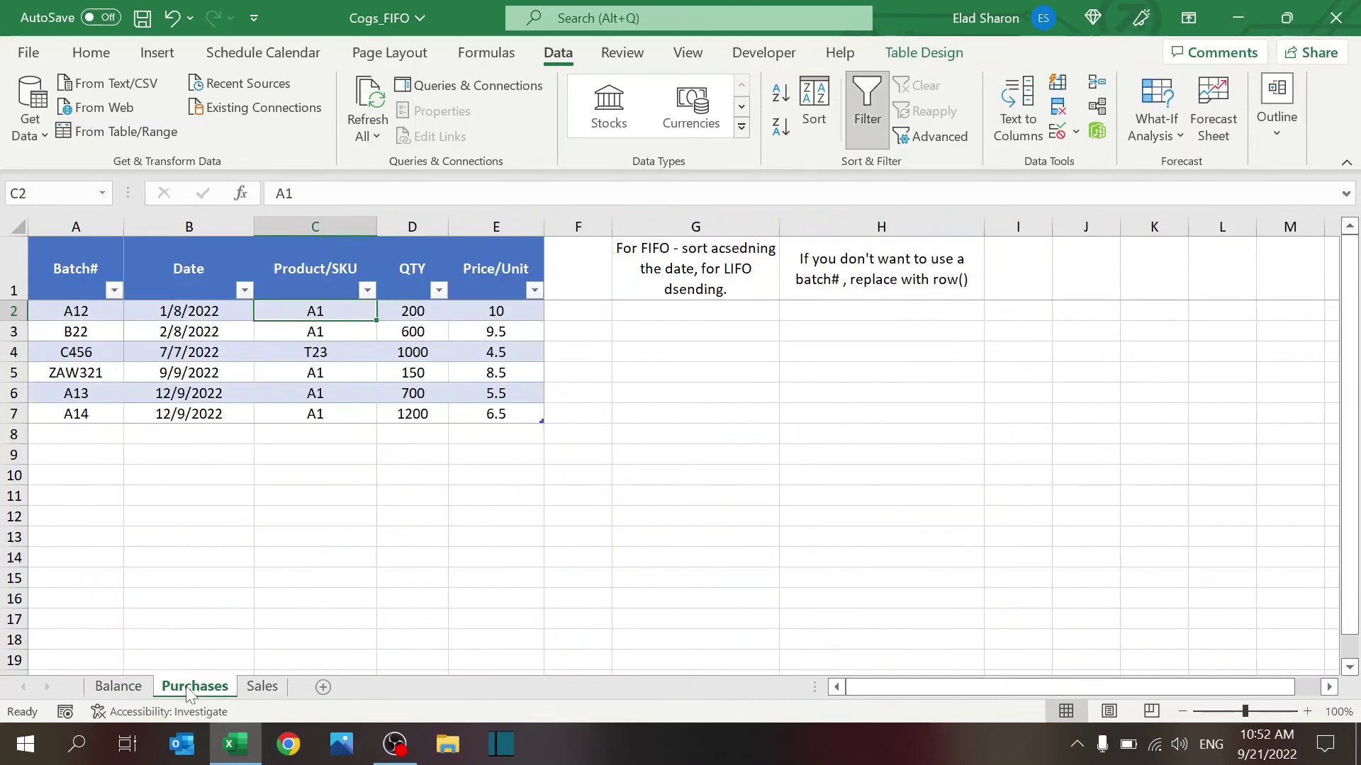
{"action": "left_click", "coordinate": [213, 436]}
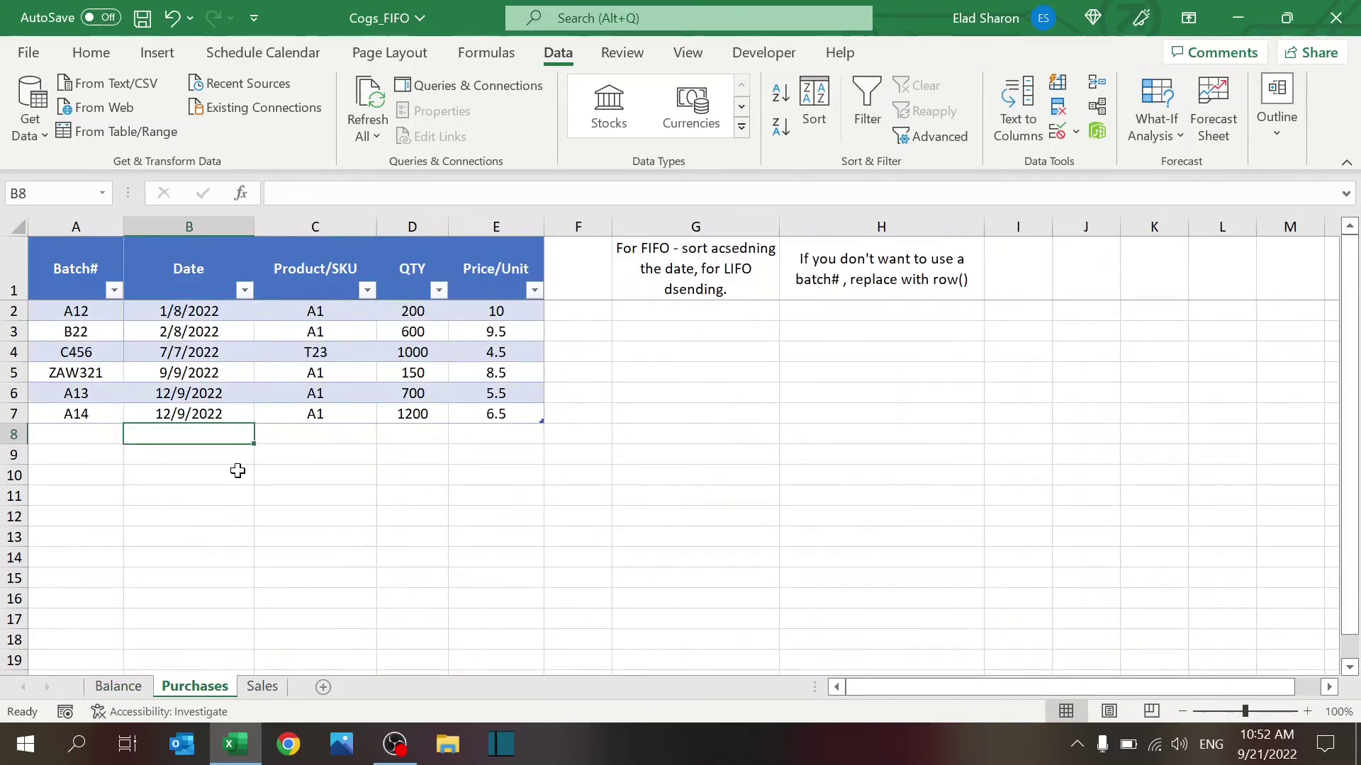
{"action": "type", "text": "9"}
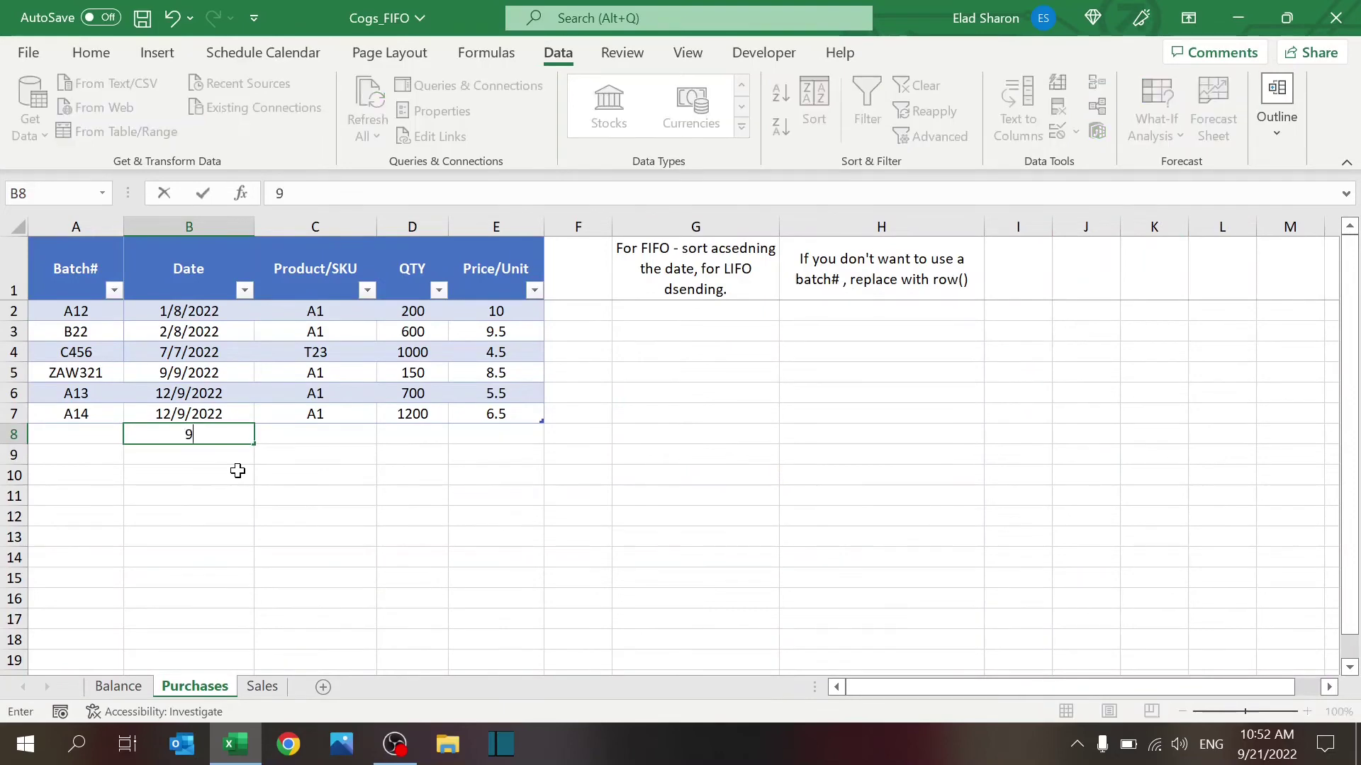
{"action": "type", "text": "/1/22"}
{"action": "left_click", "coordinate": [318, 433]}
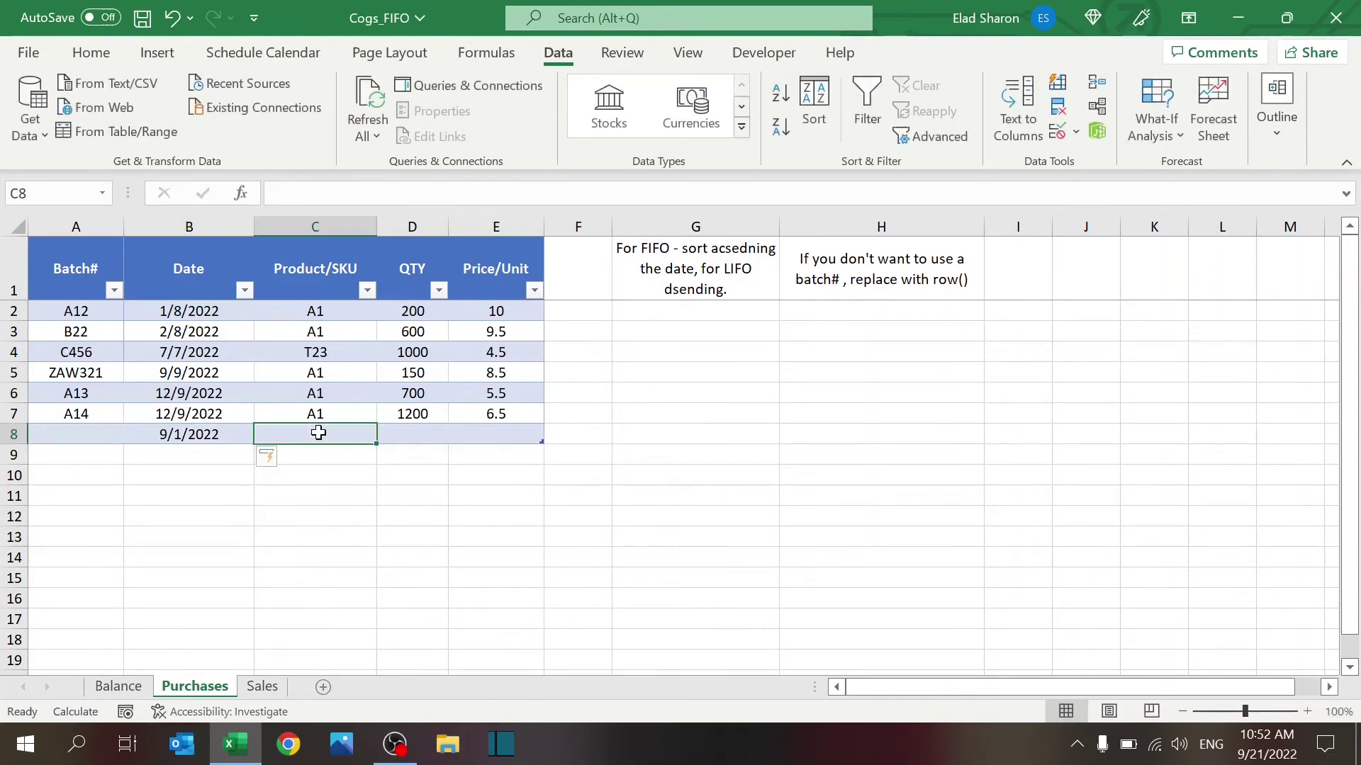
{"action": "left_click", "coordinate": [262, 686]}
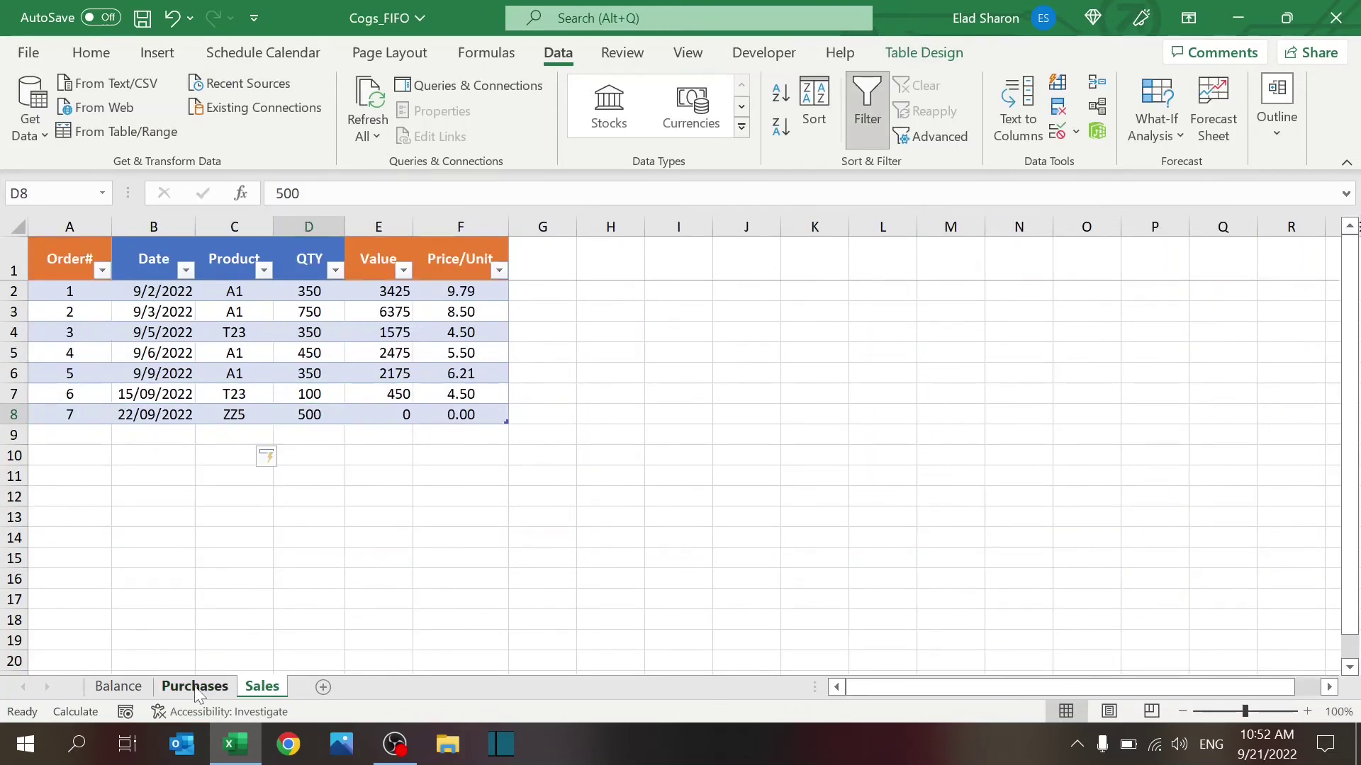
{"action": "left_click", "coordinate": [195, 686]}
{"action": "type", "text": "ZZ%"}
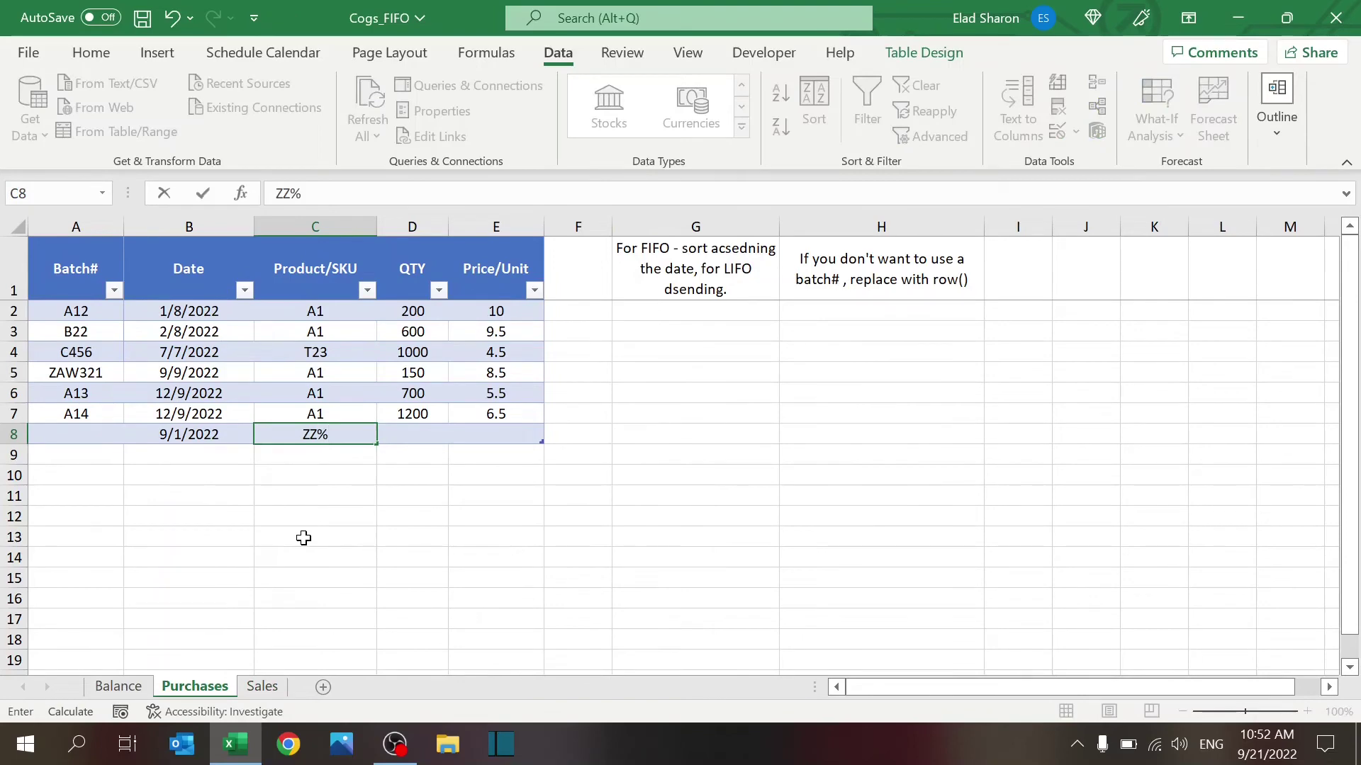
{"action": "key", "text": "Left"}
{"action": "key", "text": "Right"}
{"action": "type", "text": "ZZ5"}
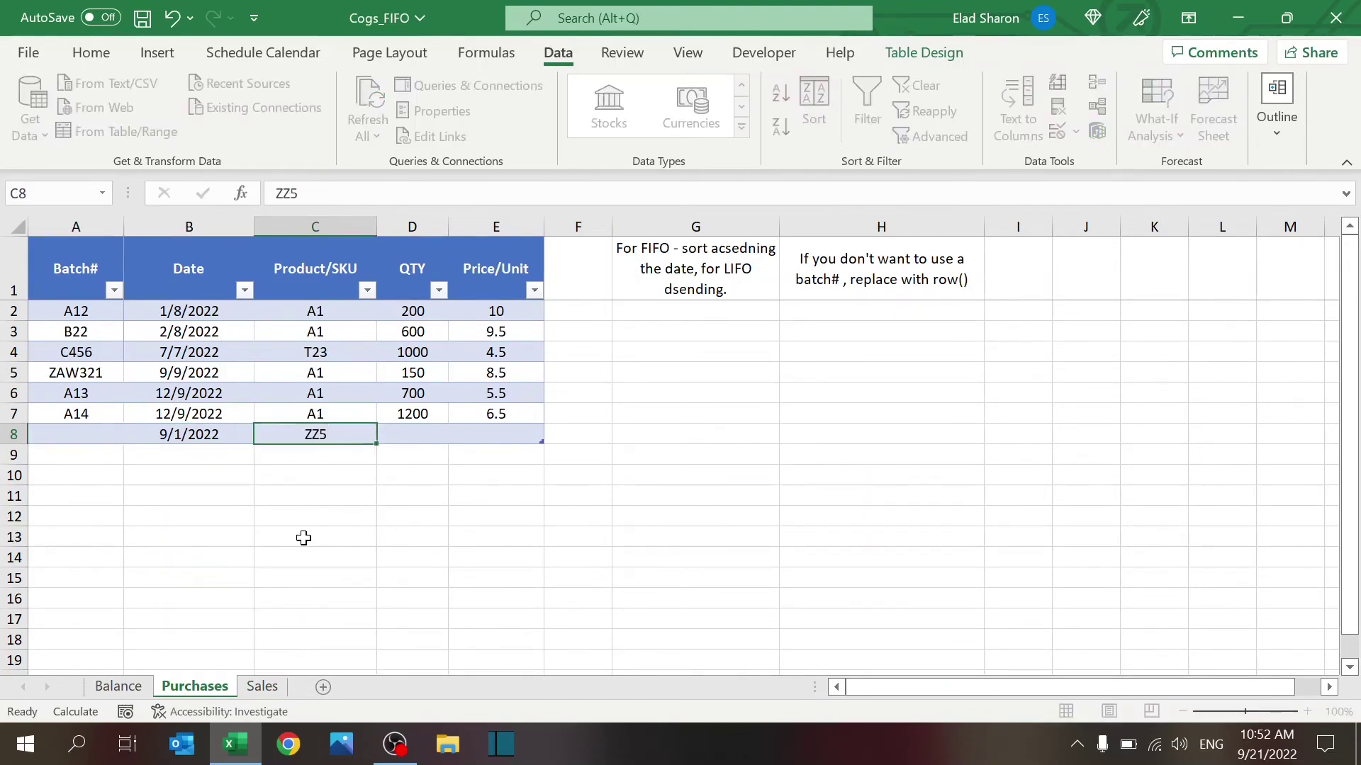
{"action": "key", "text": "Left"}
{"action": "key", "text": "Left"}
Step: Record batch Z87 with quantity 500 at price 7, then check order 7 on Sales
{"action": "type", "text": "Z87"}
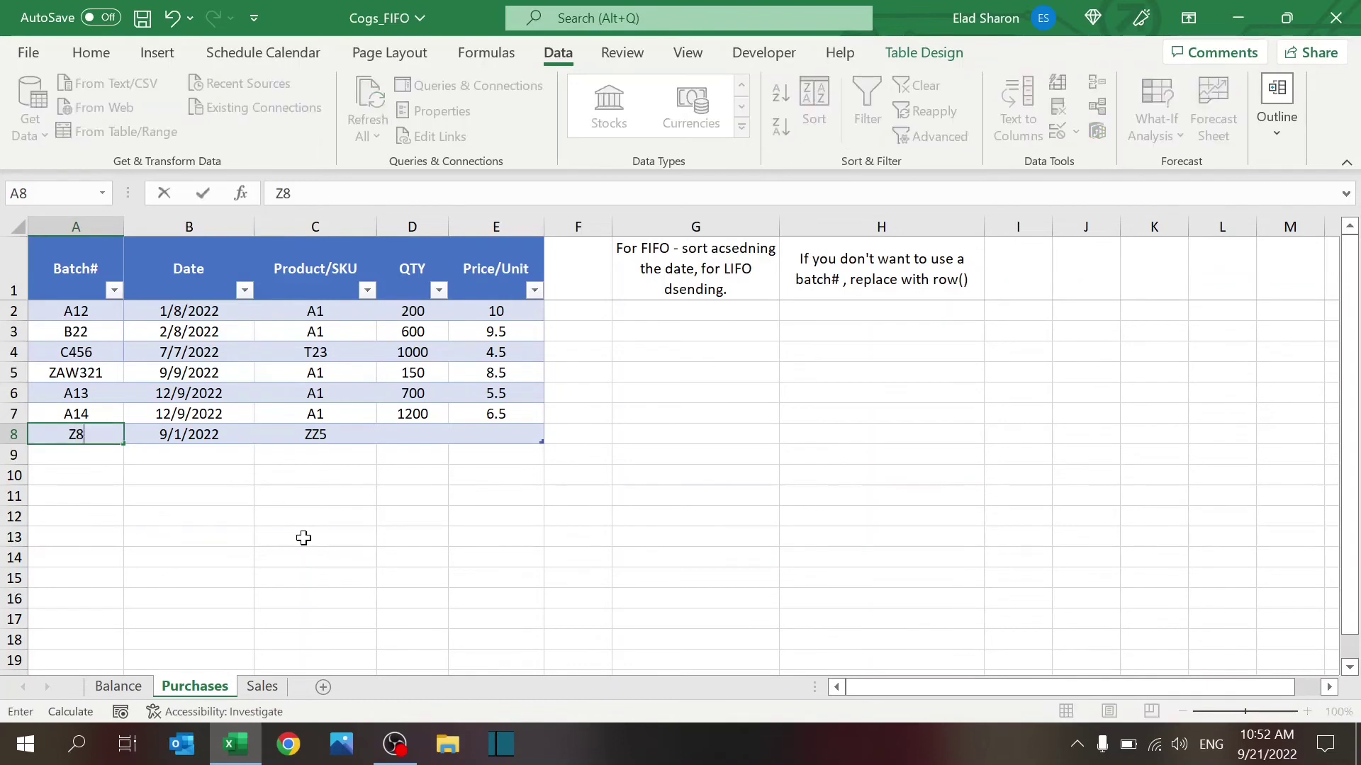
{"action": "key", "text": "Right"}
{"action": "key", "text": "Right"}
{"action": "key", "text": "Right"}
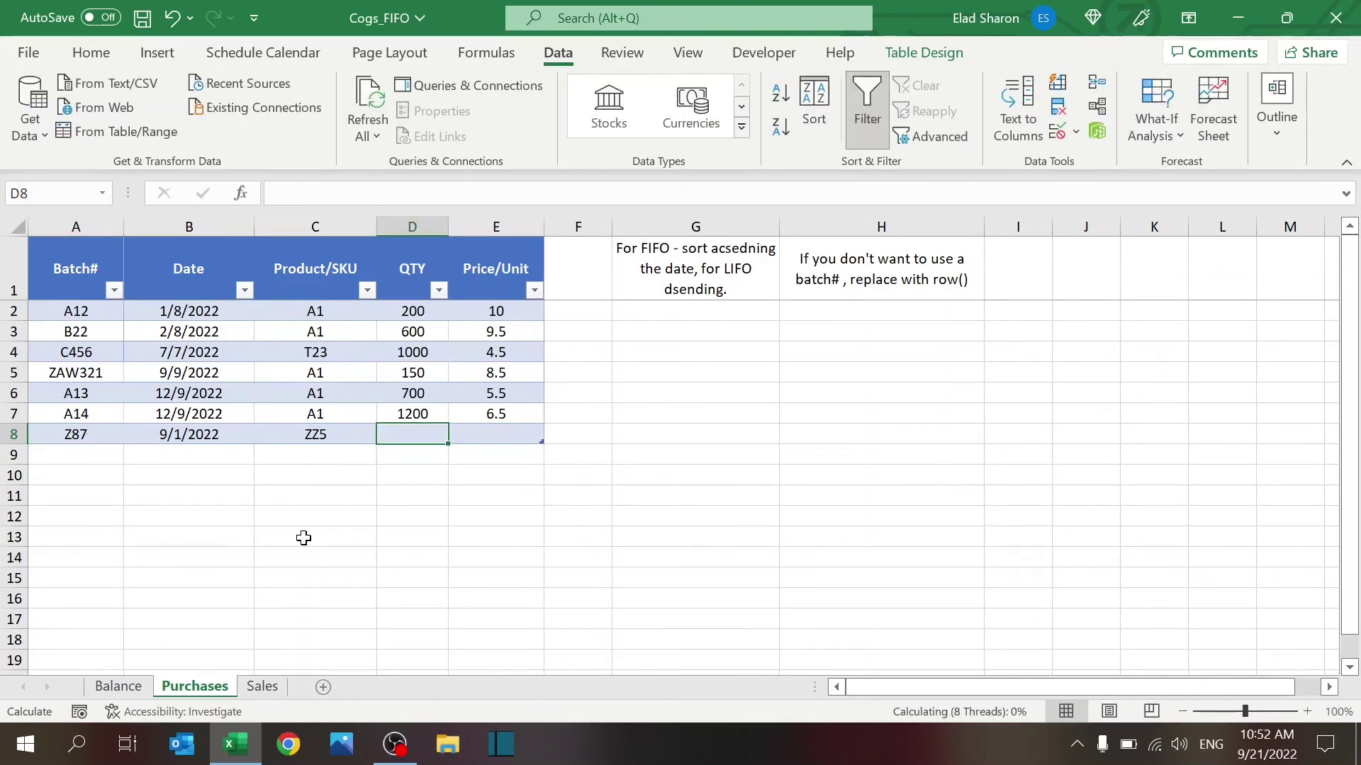
{"action": "type", "text": "350"}
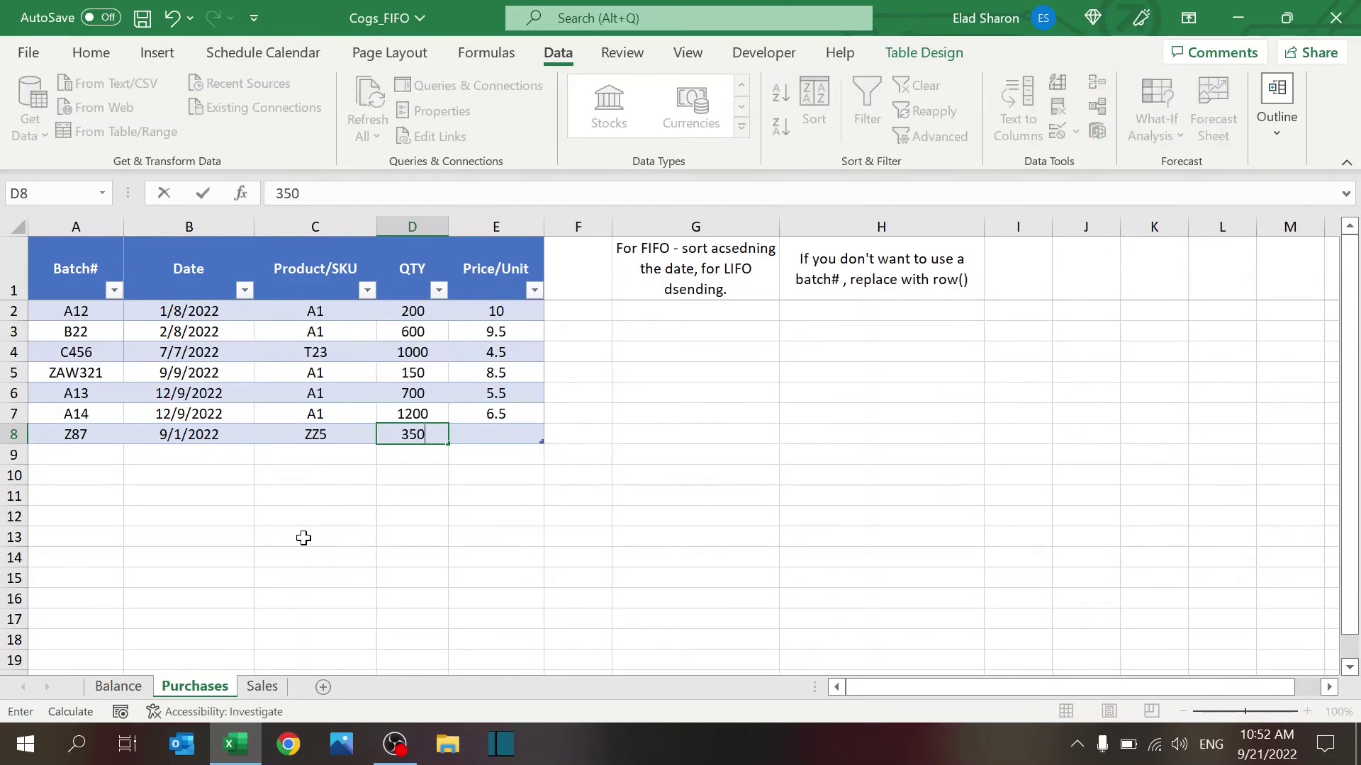
{"action": "key", "text": "Tab"}
{"action": "type", "text": "7"}
{"action": "key", "text": "ctrl+Return"}
{"action": "key", "text": "Left"}
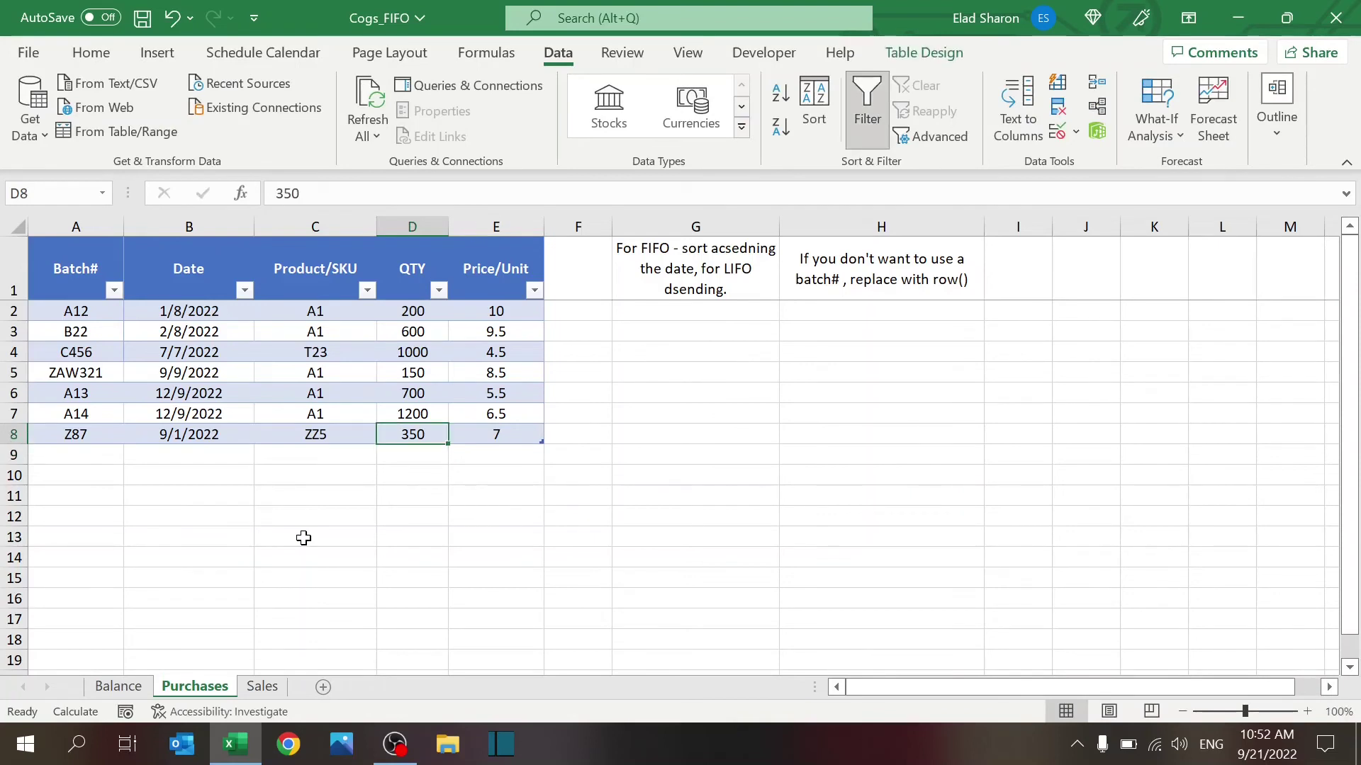
{"action": "type", "text": "500"}
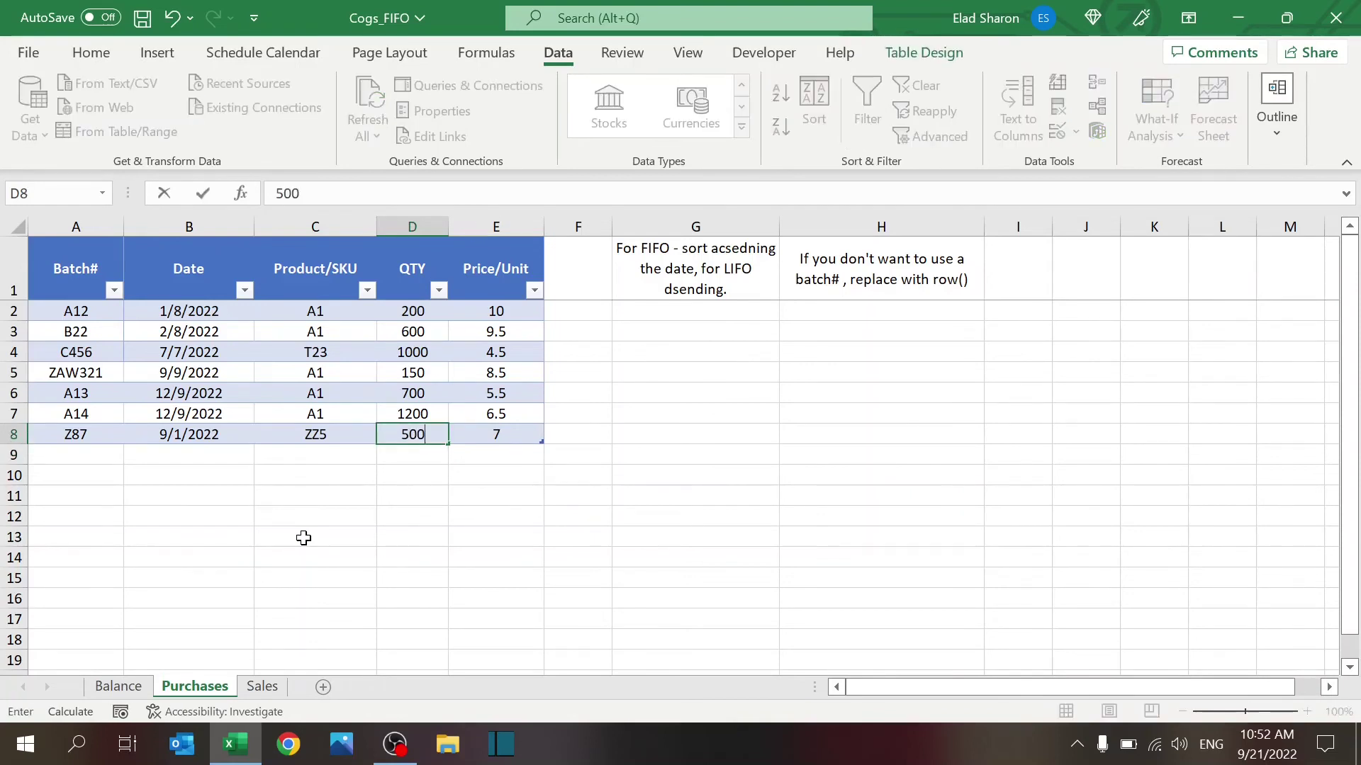
{"action": "left_click", "coordinate": [356, 596]}
{"action": "left_click", "coordinate": [263, 686]}
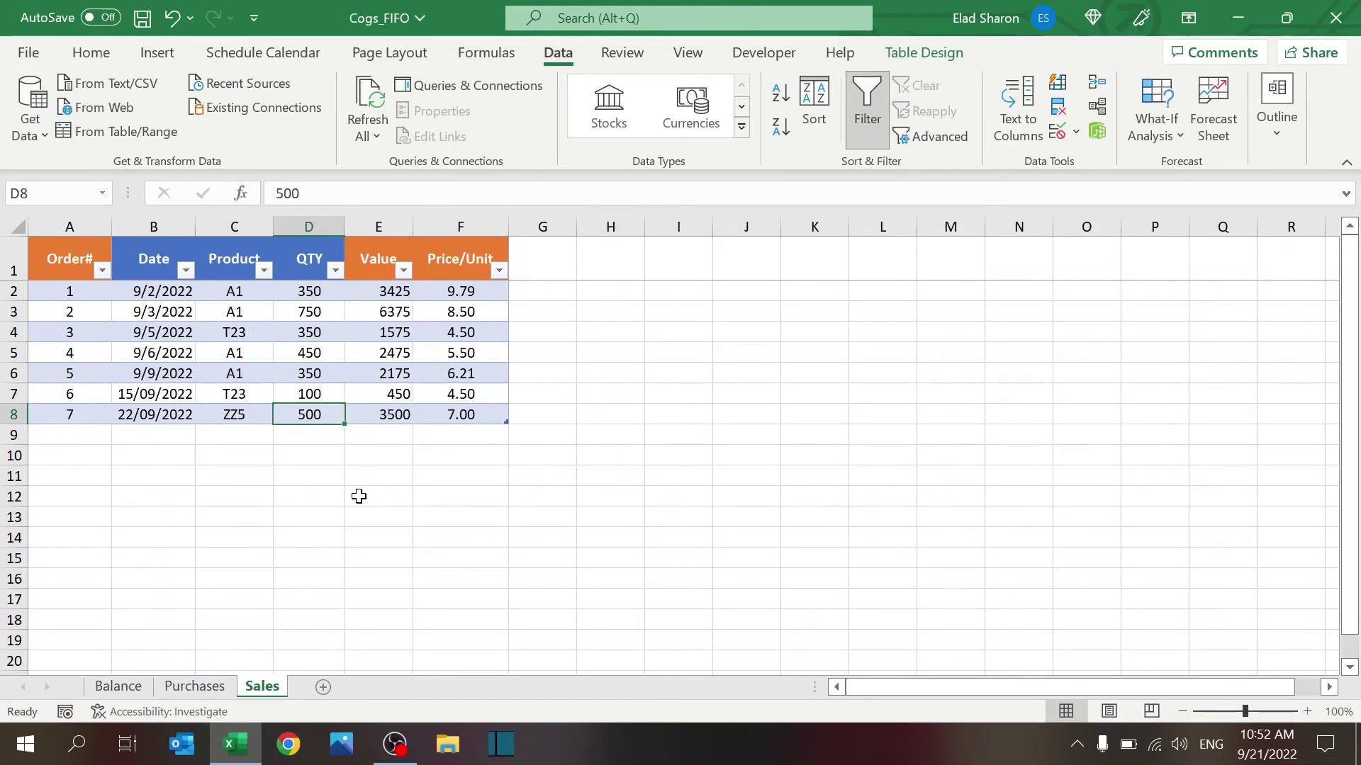
Step: Reduce batch Z87's quantity to 250 and date new row 9 as 9/10/2022
{"action": "left_click", "coordinate": [202, 691]}
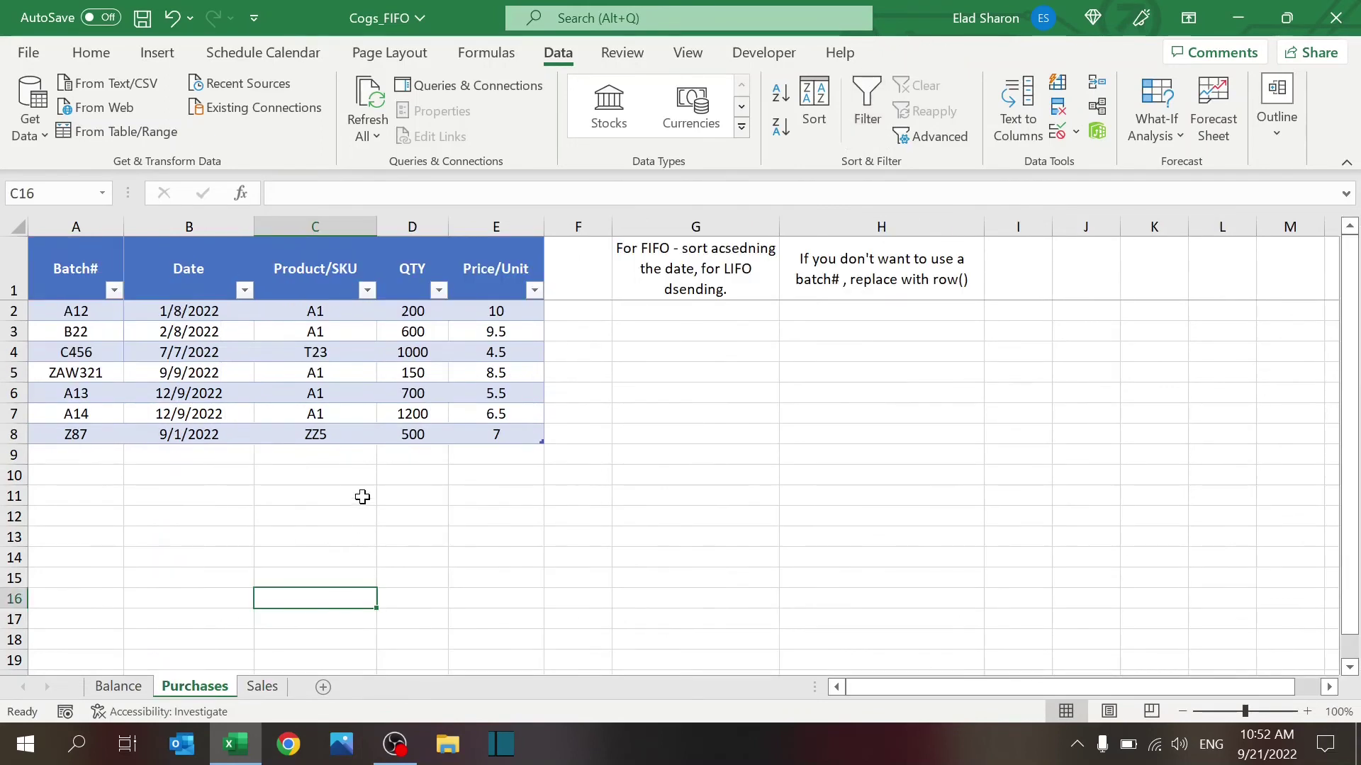
{"action": "left_click", "coordinate": [402, 439]}
{"action": "type", "text": "250"}
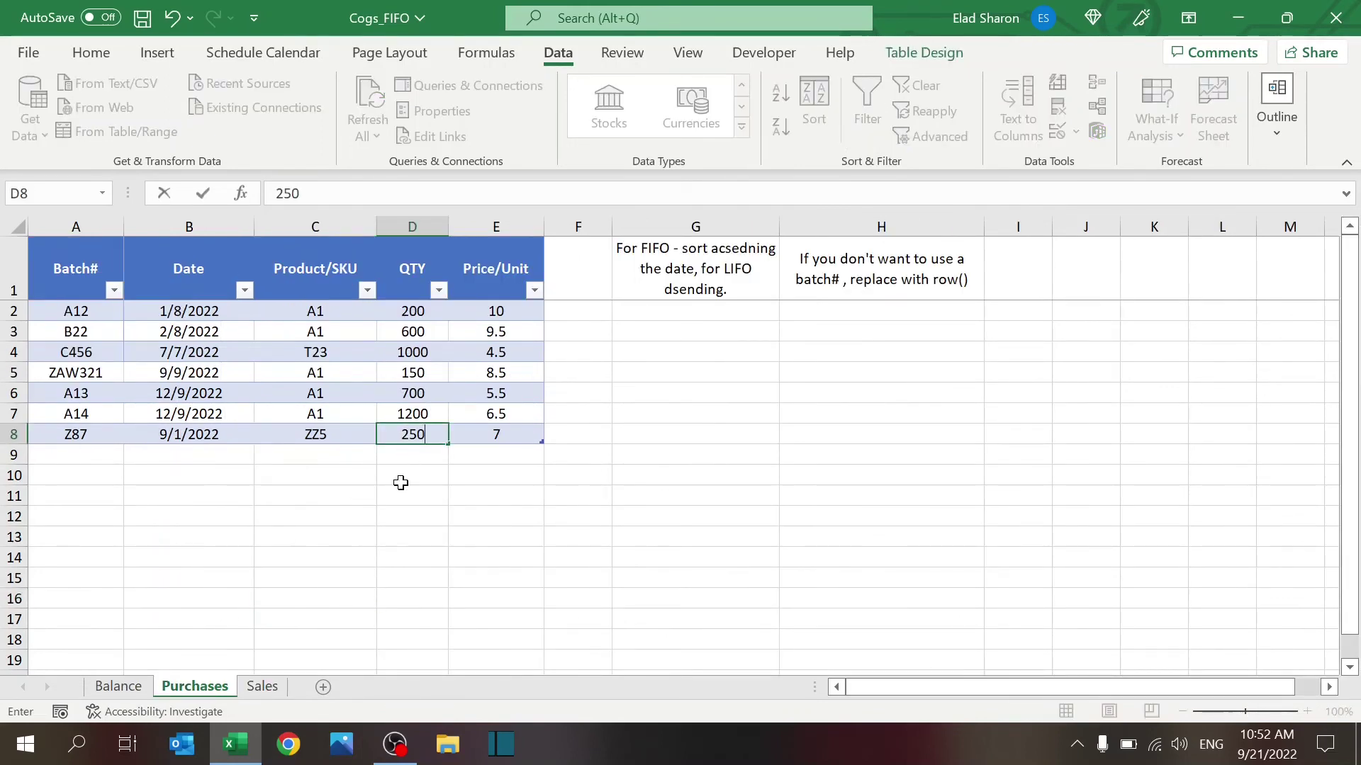
{"action": "key", "text": "Return"}
{"action": "key", "text": "Left"}
{"action": "key", "text": "Left"}
{"action": "key", "text": "Left"}
{"action": "key", "text": "Right"}
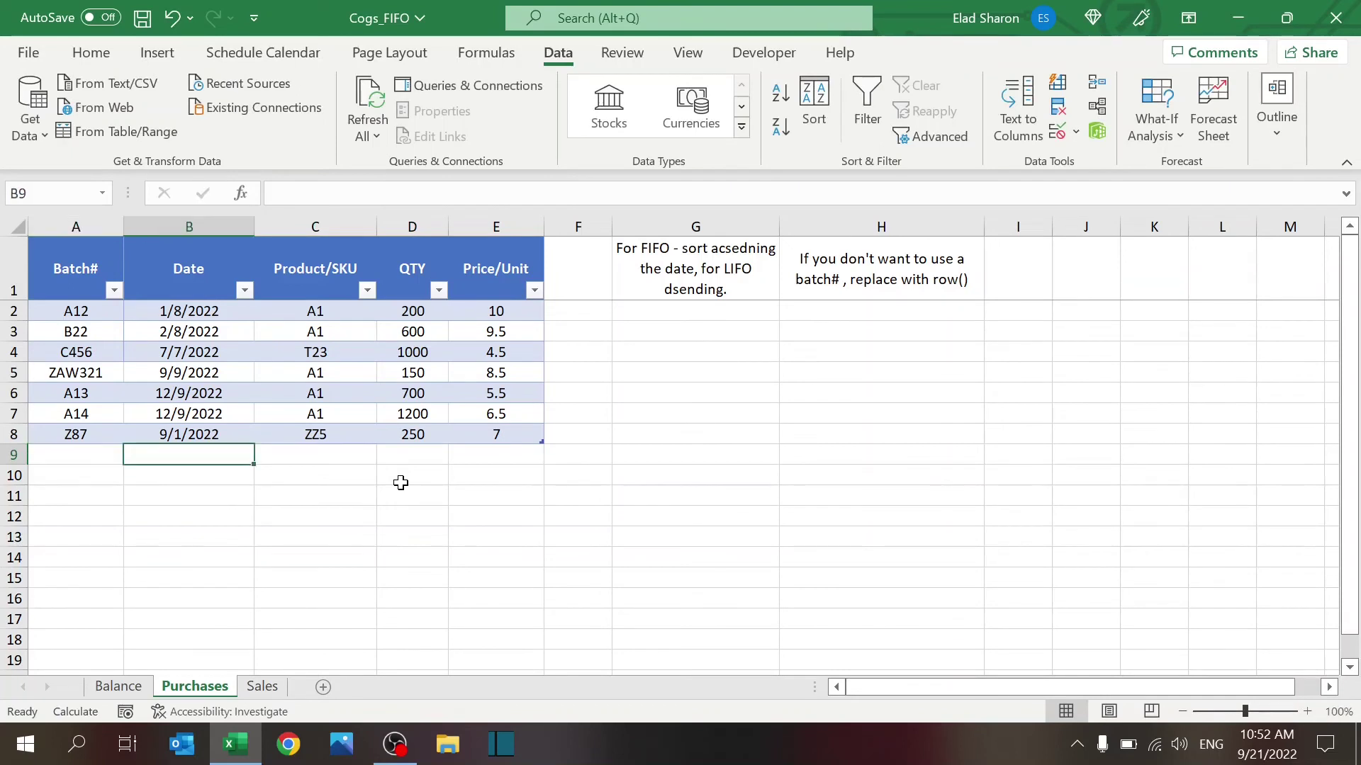
{"action": "type", "text": "9/"}
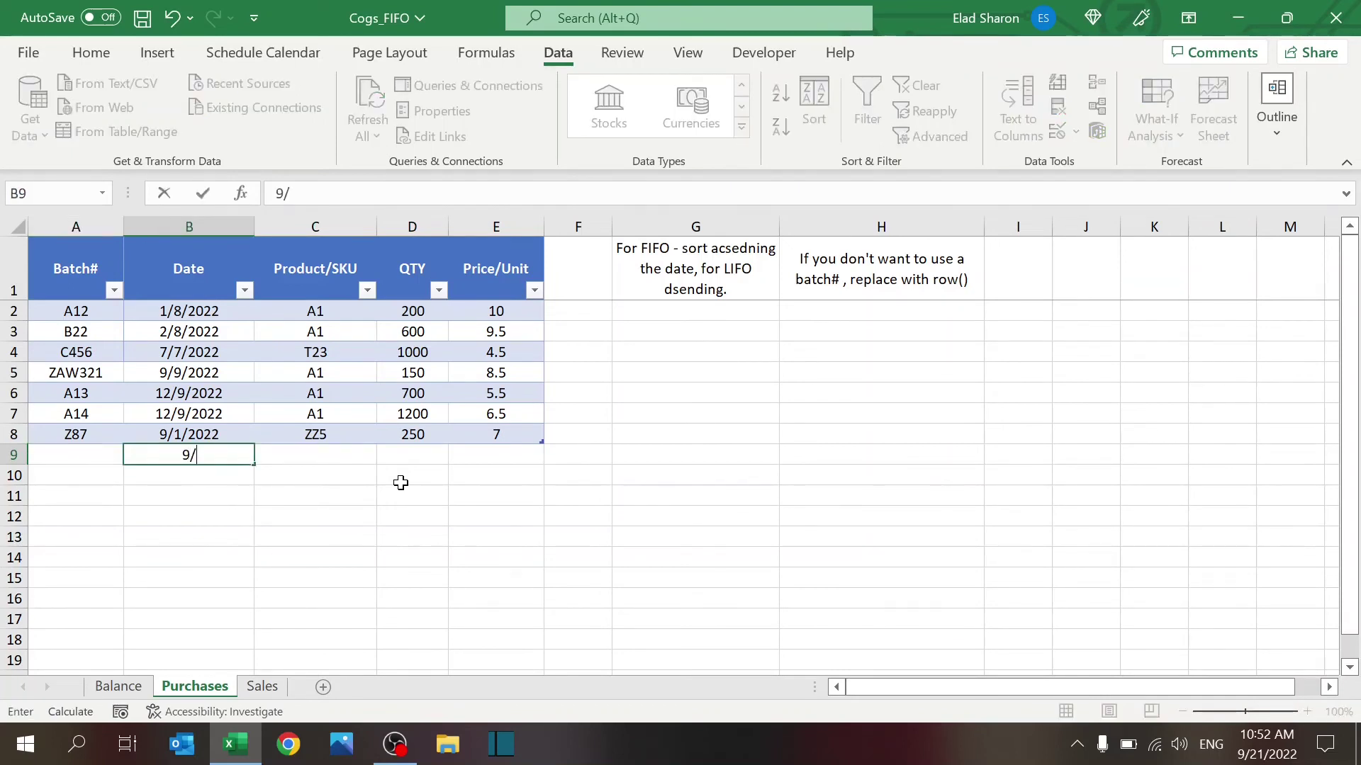
{"action": "type", "text": "10"}
{"action": "key", "text": "ctrl+Return"}
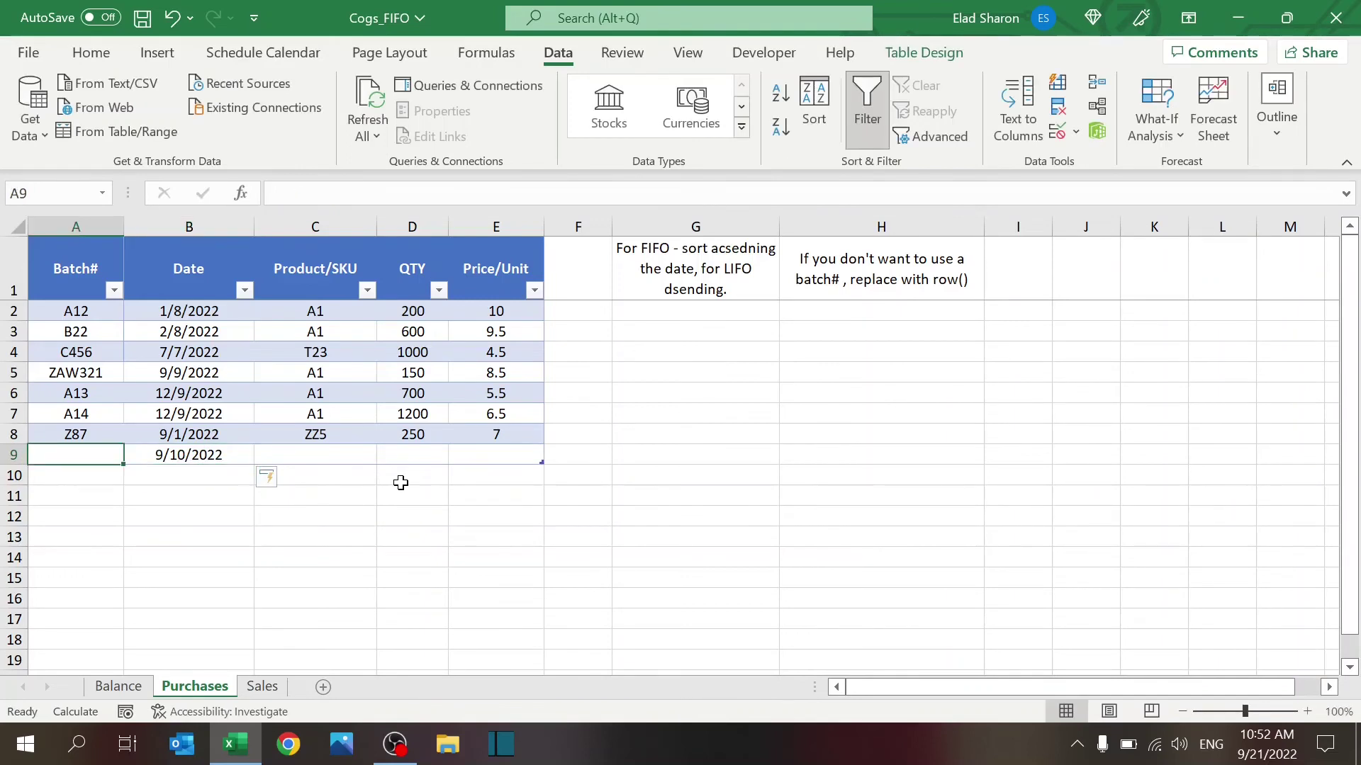
Step: Fill row 9 as batch Z88 of ZZ5, 250 units at price 9, then check Sales
{"action": "key", "text": "Left"}
{"action": "type", "text": "z88"}
{"action": "key", "text": "Tab"}
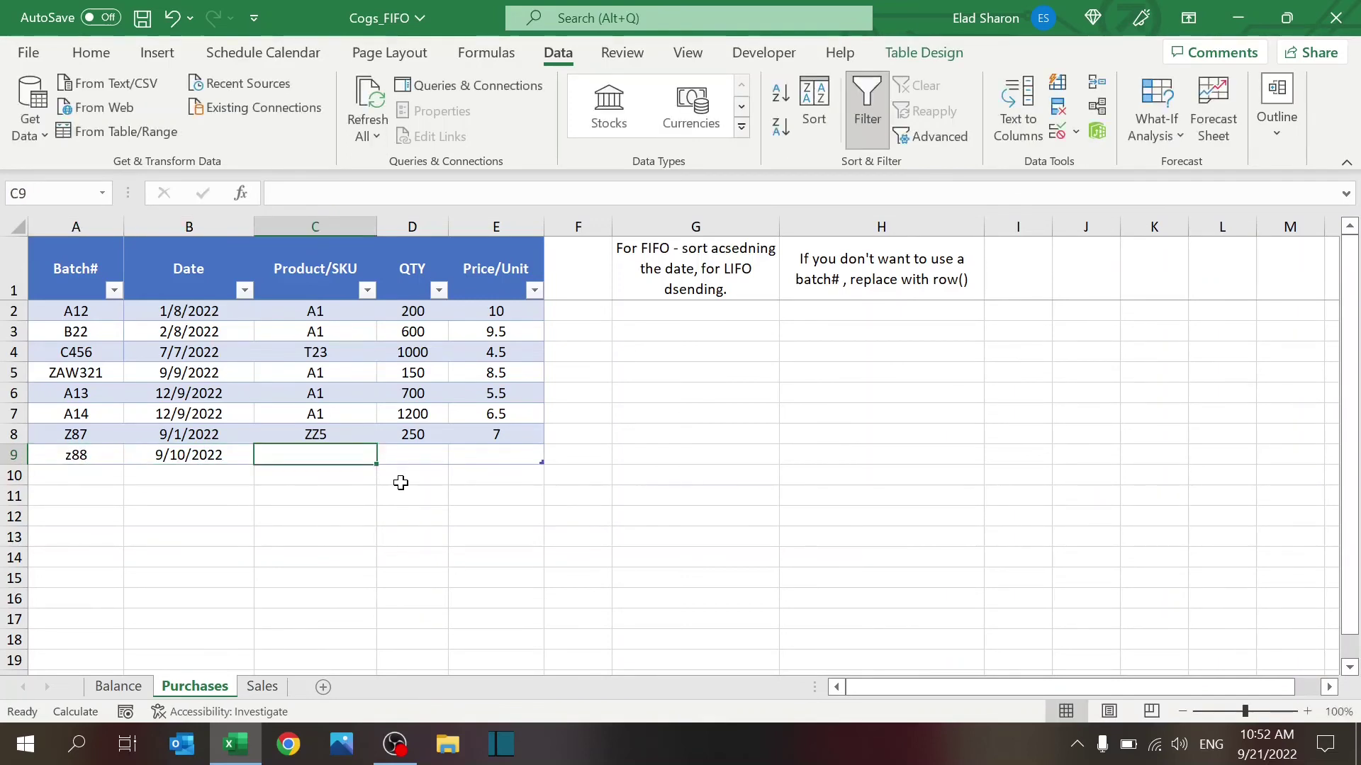
{"action": "type", "text": "zz5"}
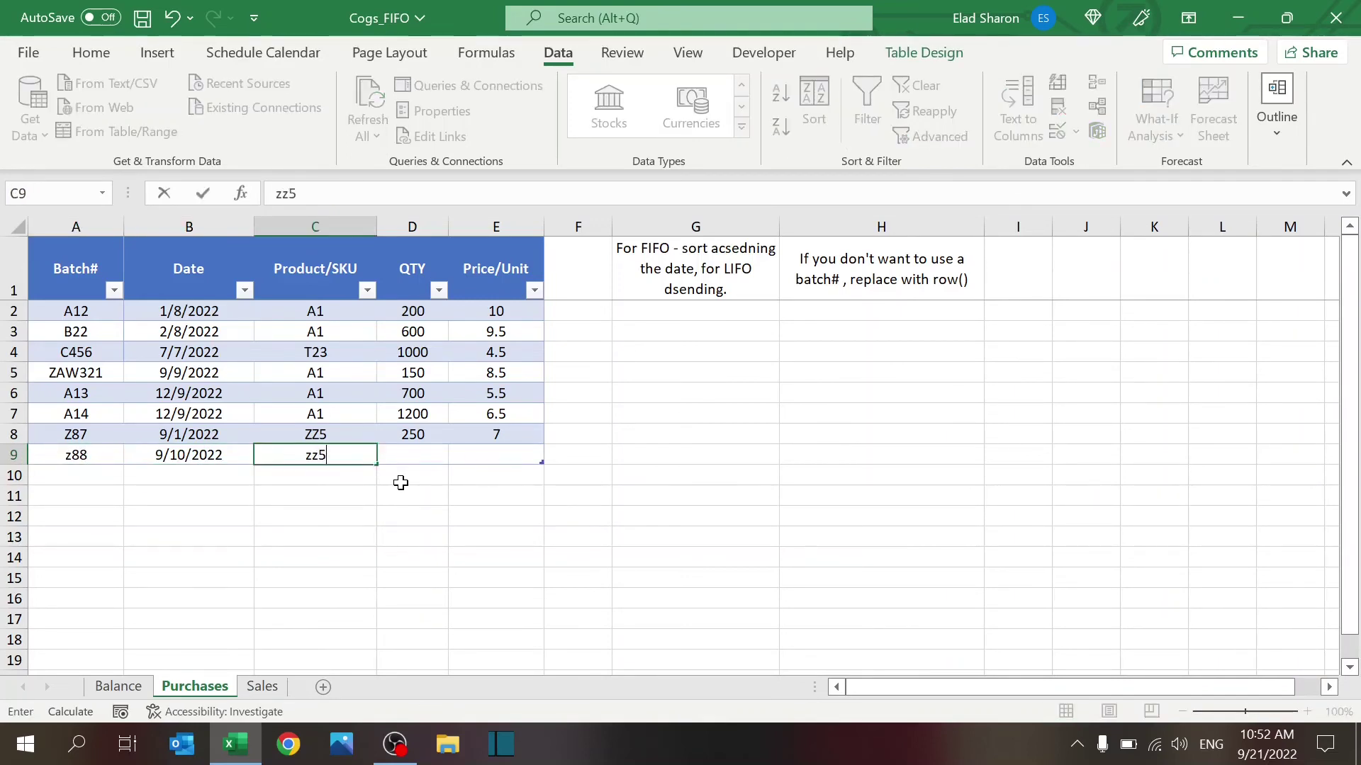
{"action": "key", "text": "BackSpace"}
{"action": "key", "text": "BackSpace"}
{"action": "key", "text": "BackSpace"}
{"action": "type", "text": "ZZ5\\"}
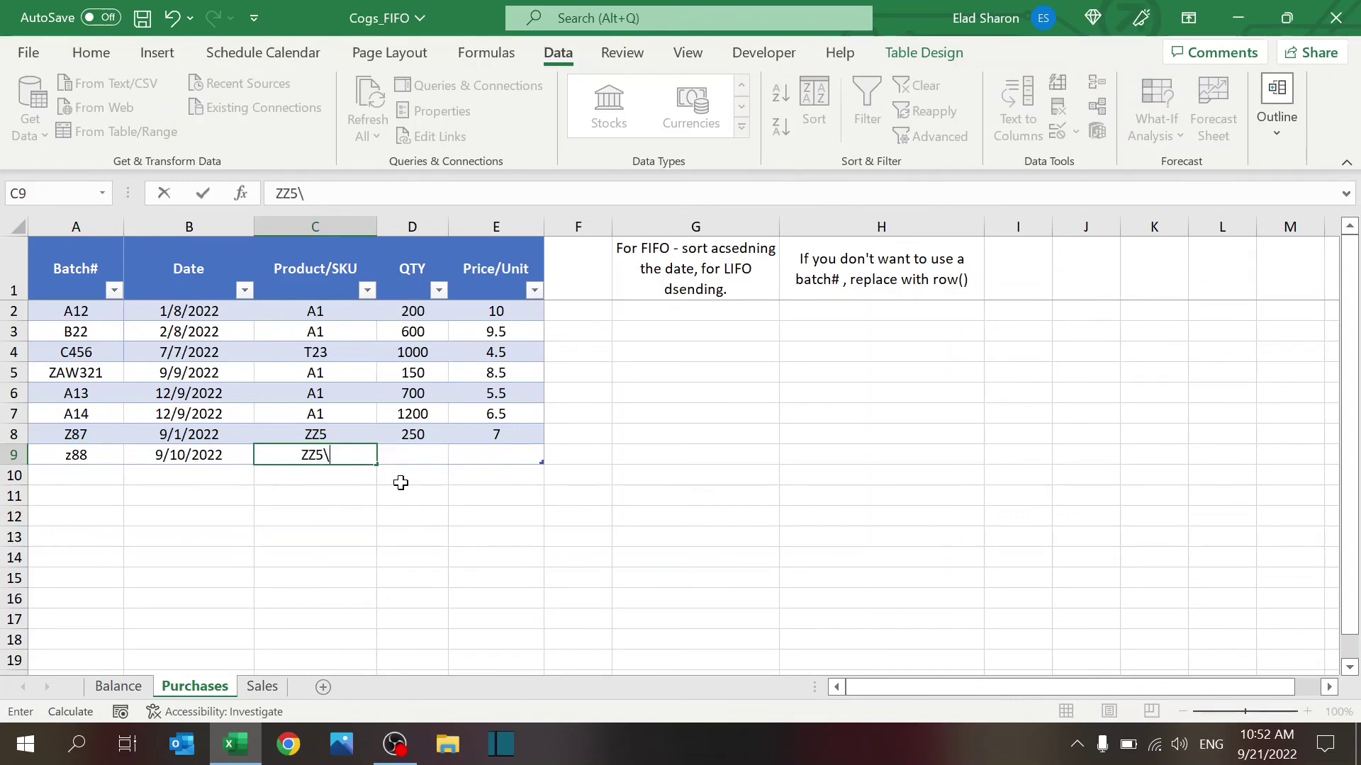
{"action": "key", "text": "shift+Tab"}
{"action": "key", "text": "shift+Tab"}
{"action": "type", "text": "z88"}
{"action": "key", "text": "BackSpace"}
{"action": "key", "text": "BackSpace"}
{"action": "key", "text": "BackSpace"}
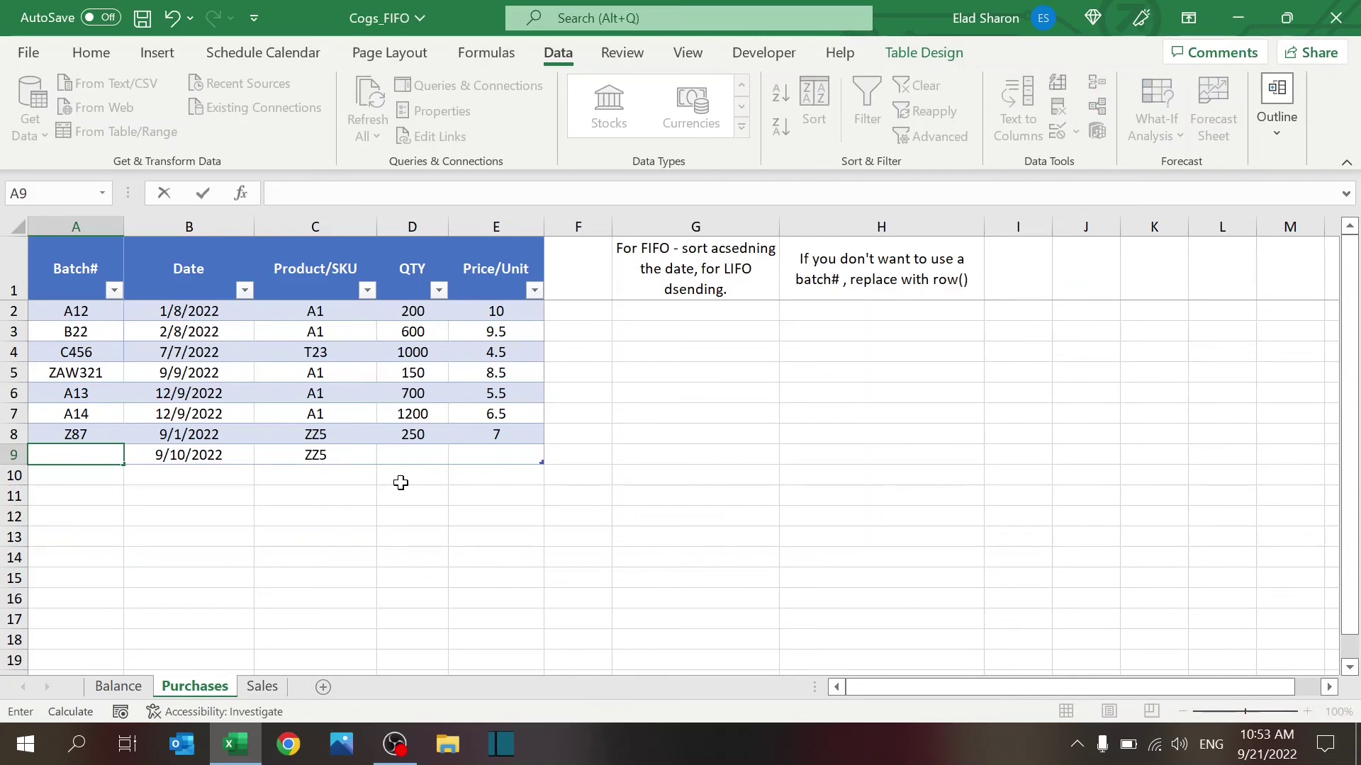
{"action": "type", "text": "Z88"}
{"action": "key", "text": "Tab"}
{"action": "key", "text": "Tab"}
{"action": "key", "text": "Tab"}
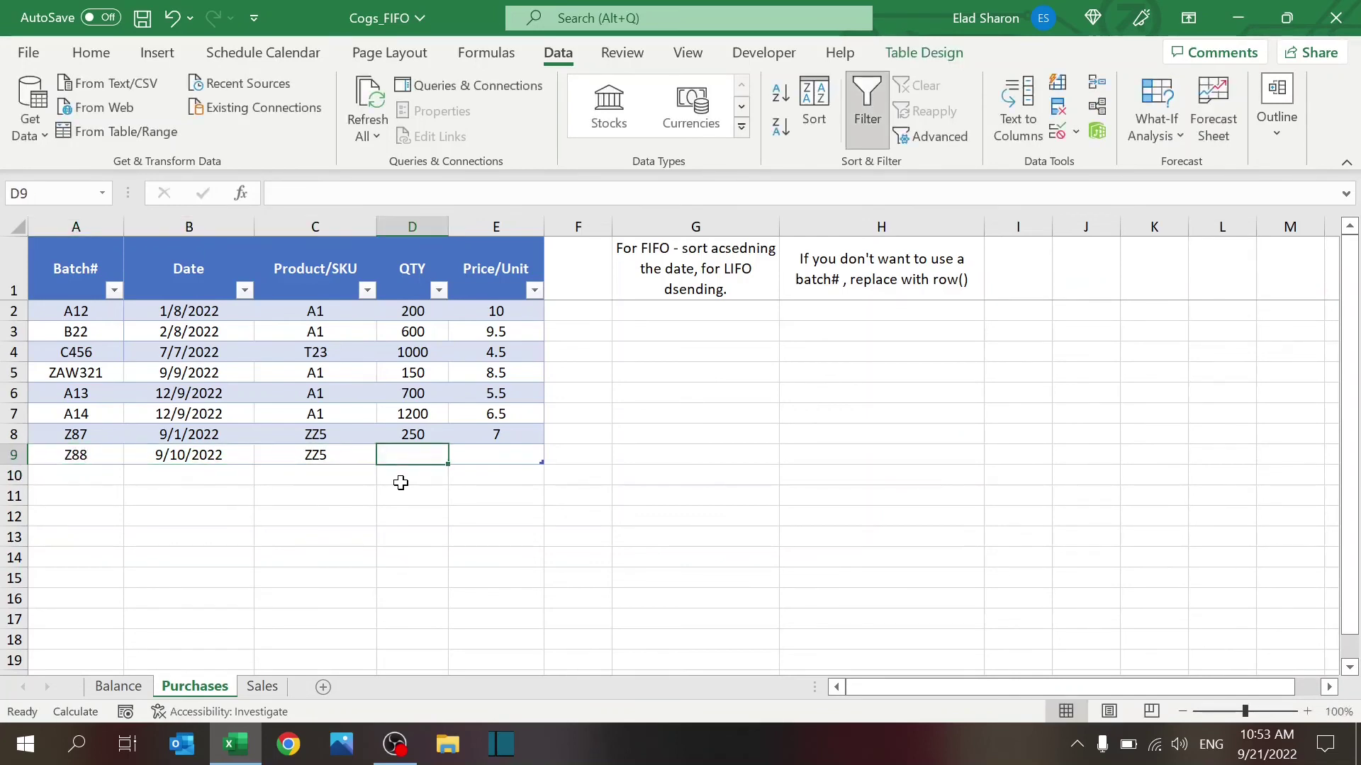
{"action": "type", "text": "250"}
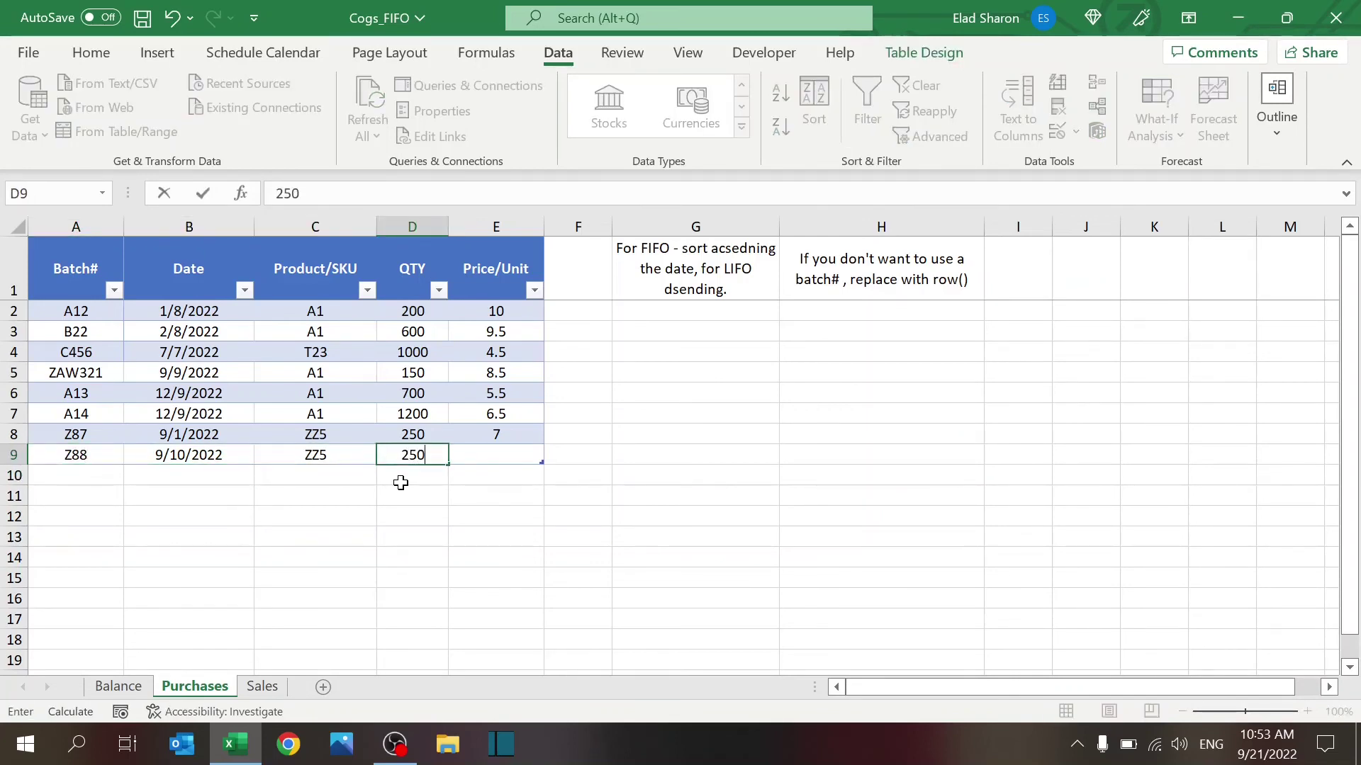
{"action": "key", "text": "Tab"}
{"action": "type", "text": "9"}
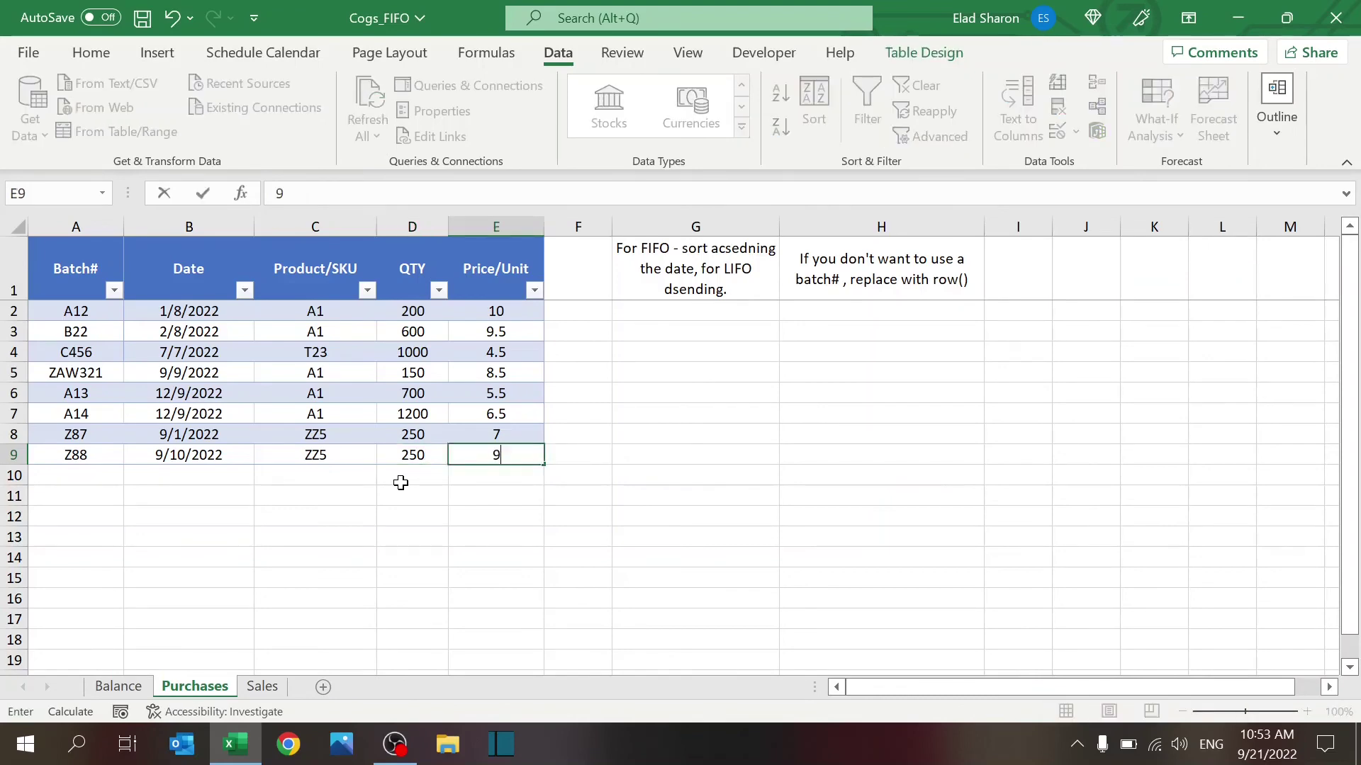
{"action": "left_click", "coordinate": [298, 576]}
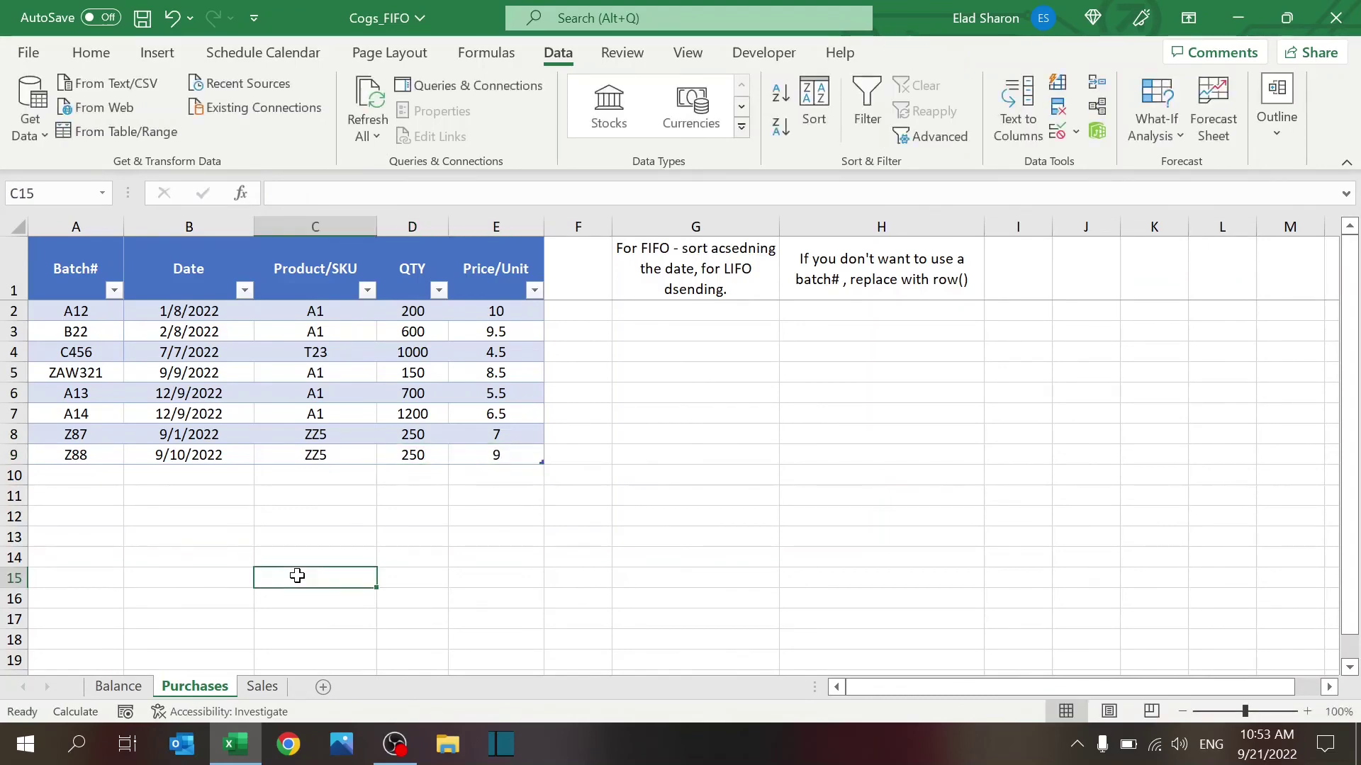
{"action": "left_click", "coordinate": [262, 686]}
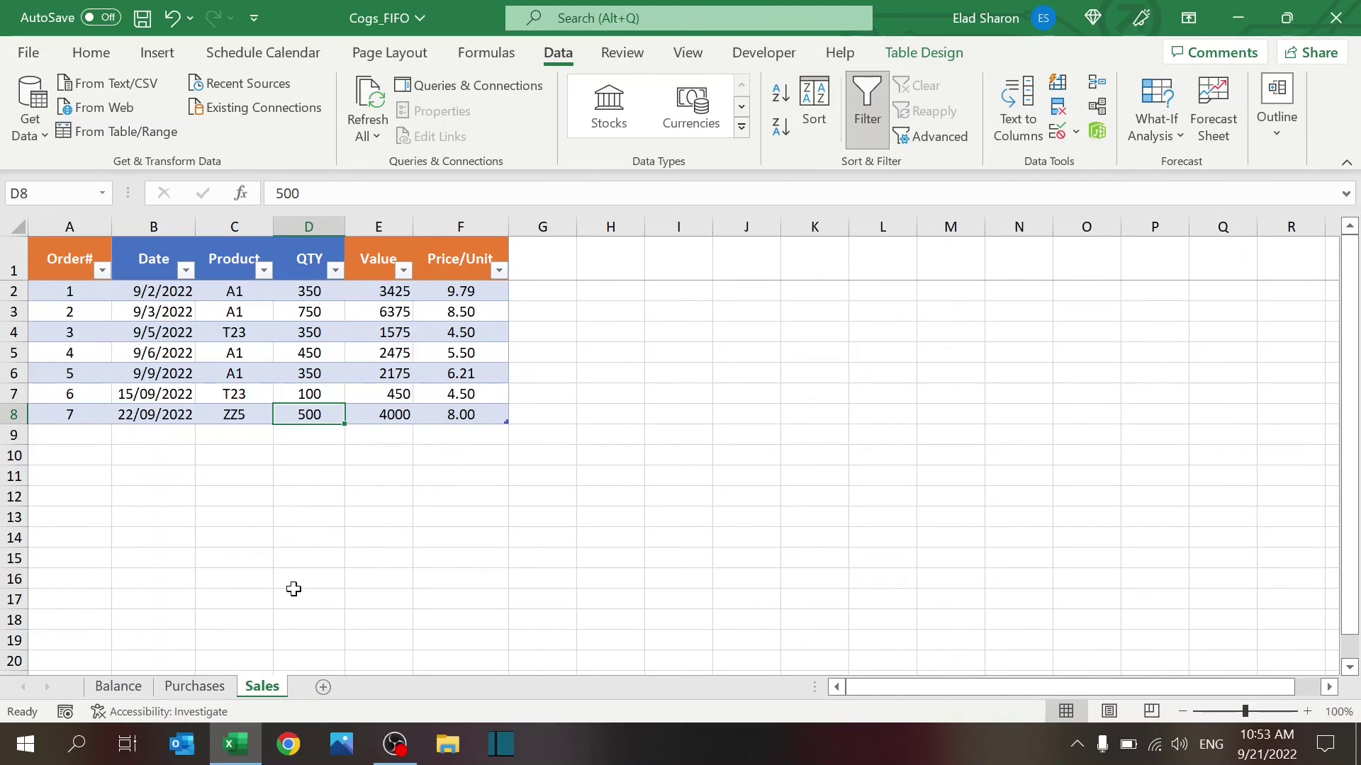
Step: Go to the Balance sheet and locate row 30, the last filled row
{"action": "left_click", "coordinate": [194, 686]}
{"action": "left_click", "coordinate": [139, 689]}
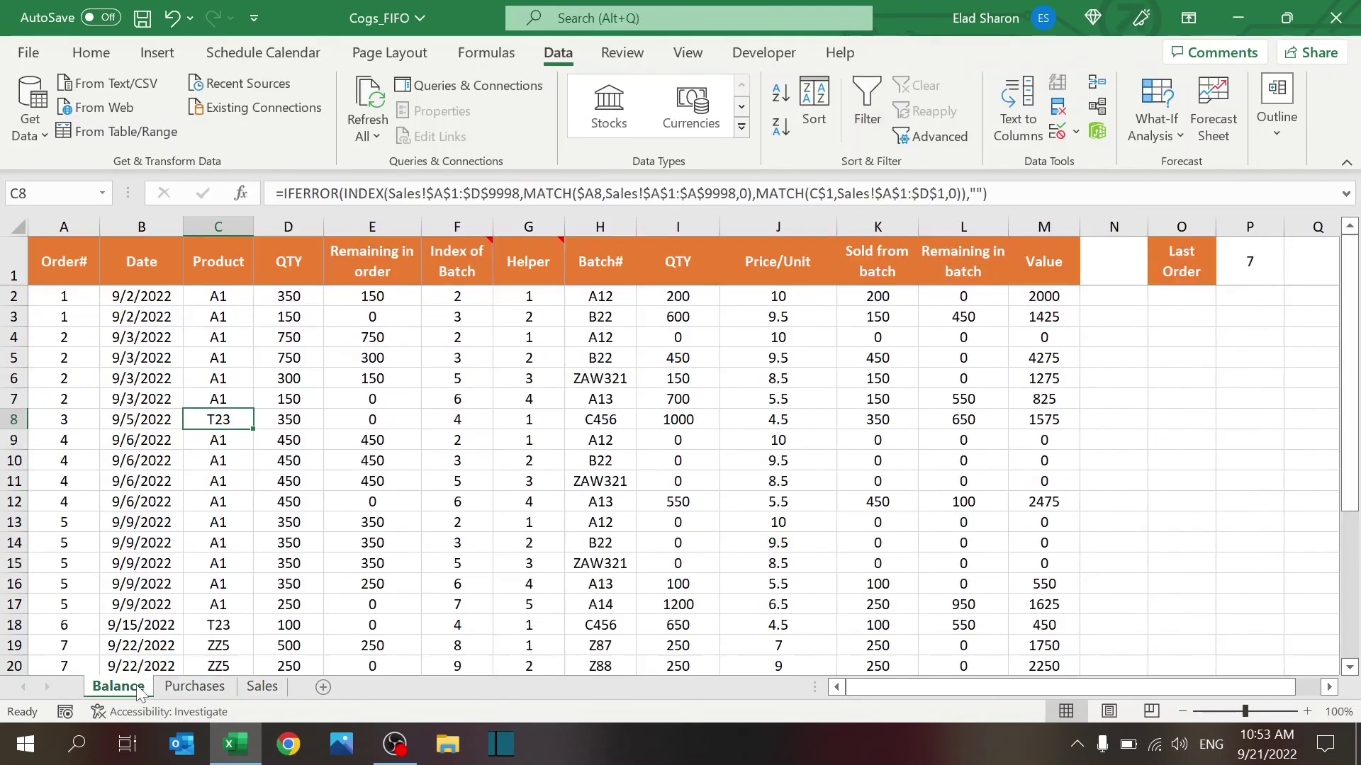
{"action": "left_click", "coordinate": [219, 522]}
{"action": "key", "text": "Down"}
{"action": "key", "text": "Down"}
{"action": "key", "text": "Down"}
{"action": "key", "text": "Down"}
{"action": "key", "text": "Down"}
{"action": "key", "text": "Down"}
{"action": "key", "text": "Down"}
{"action": "key", "text": "Down"}
{"action": "key", "text": "Down"}
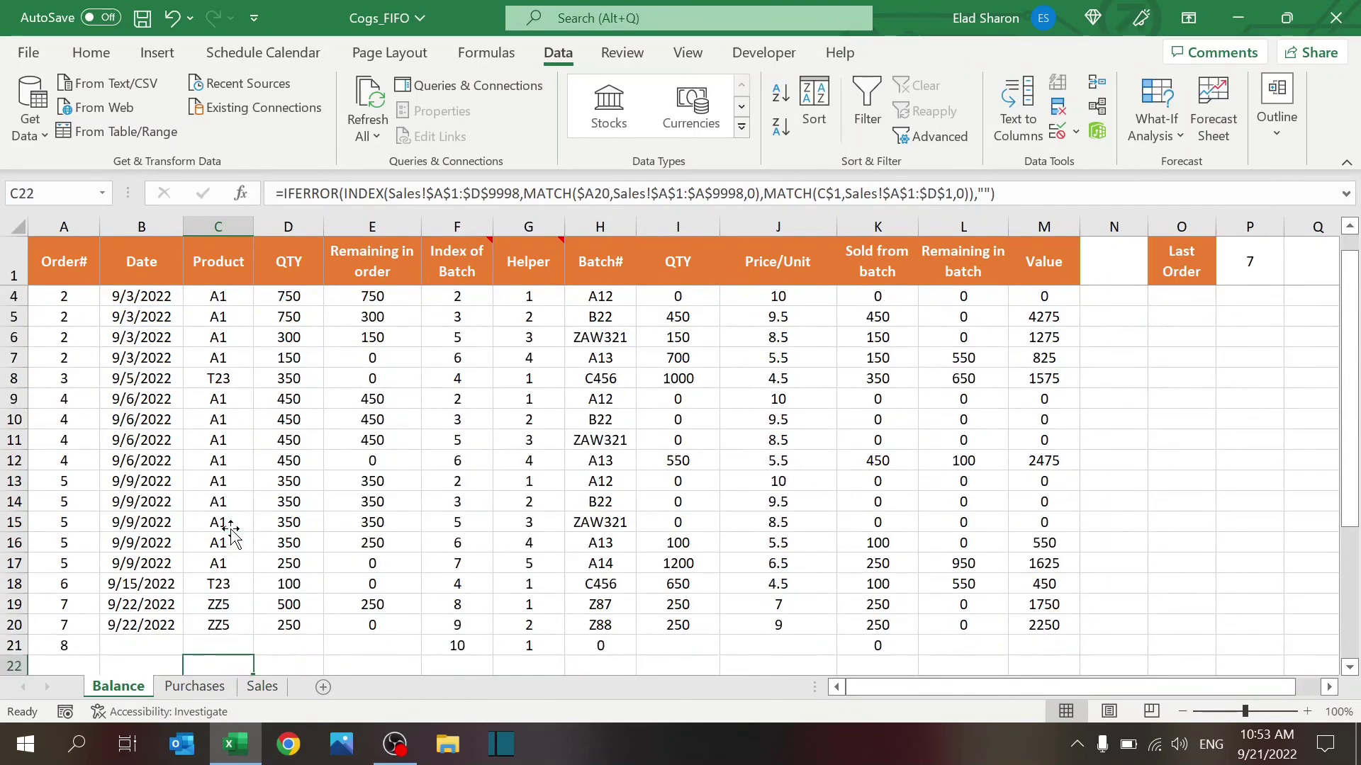
{"action": "key", "text": "Down"}
{"action": "key", "text": "Down"}
{"action": "key", "text": "Down"}
{"action": "key", "text": "Down"}
{"action": "key", "text": "Down"}
{"action": "key", "text": "Down"}
{"action": "key", "text": "Down"}
{"action": "key", "text": "Down"}
{"action": "key", "text": "Down"}
{"action": "key", "text": "Down"}
{"action": "key", "text": "Down"}
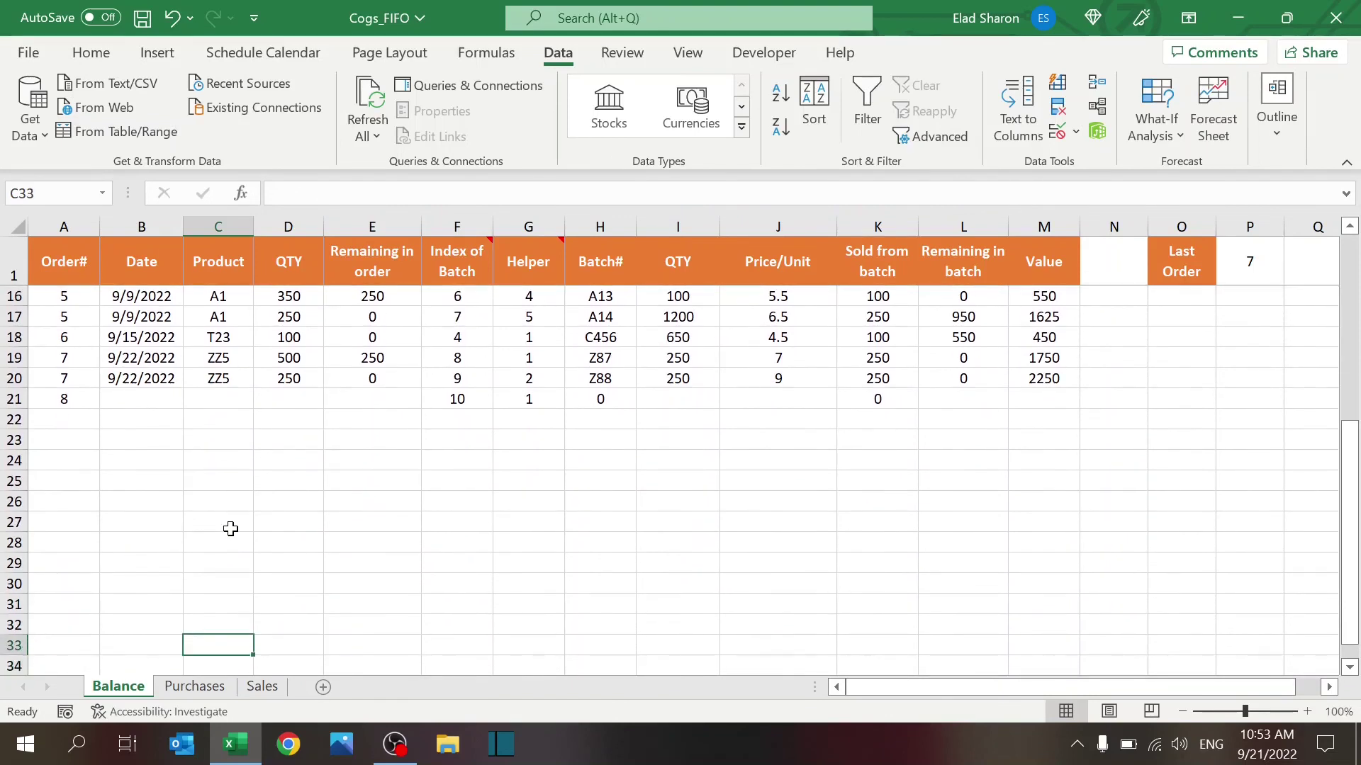
{"action": "key", "text": "Up"}
{"action": "key", "text": "Up"}
{"action": "key", "text": "Up"}
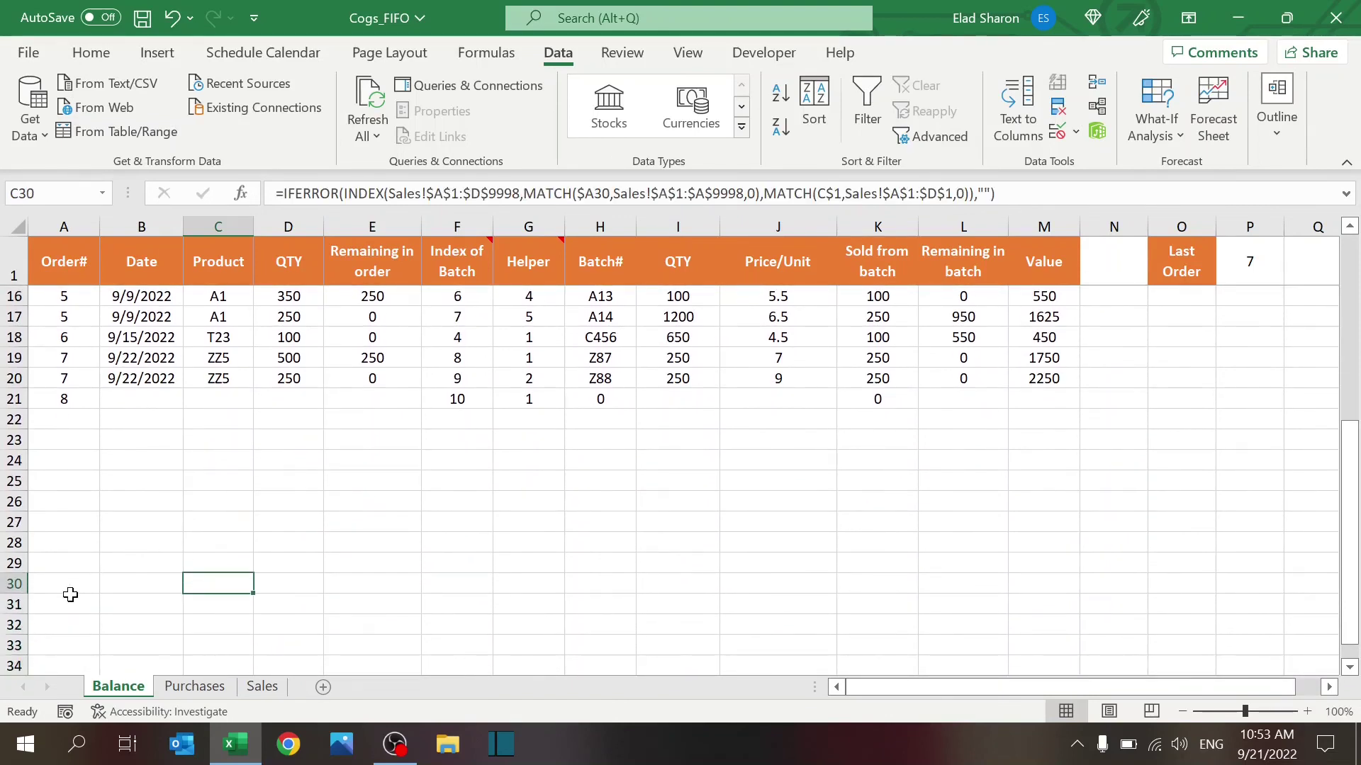
Step: Select A30:M30 and fill its formulas down into the following rows
{"action": "left_click_drag", "start_coordinate": [70, 595], "coordinate": [182, 569]}
{"action": "left_click", "coordinate": [142, 583]}
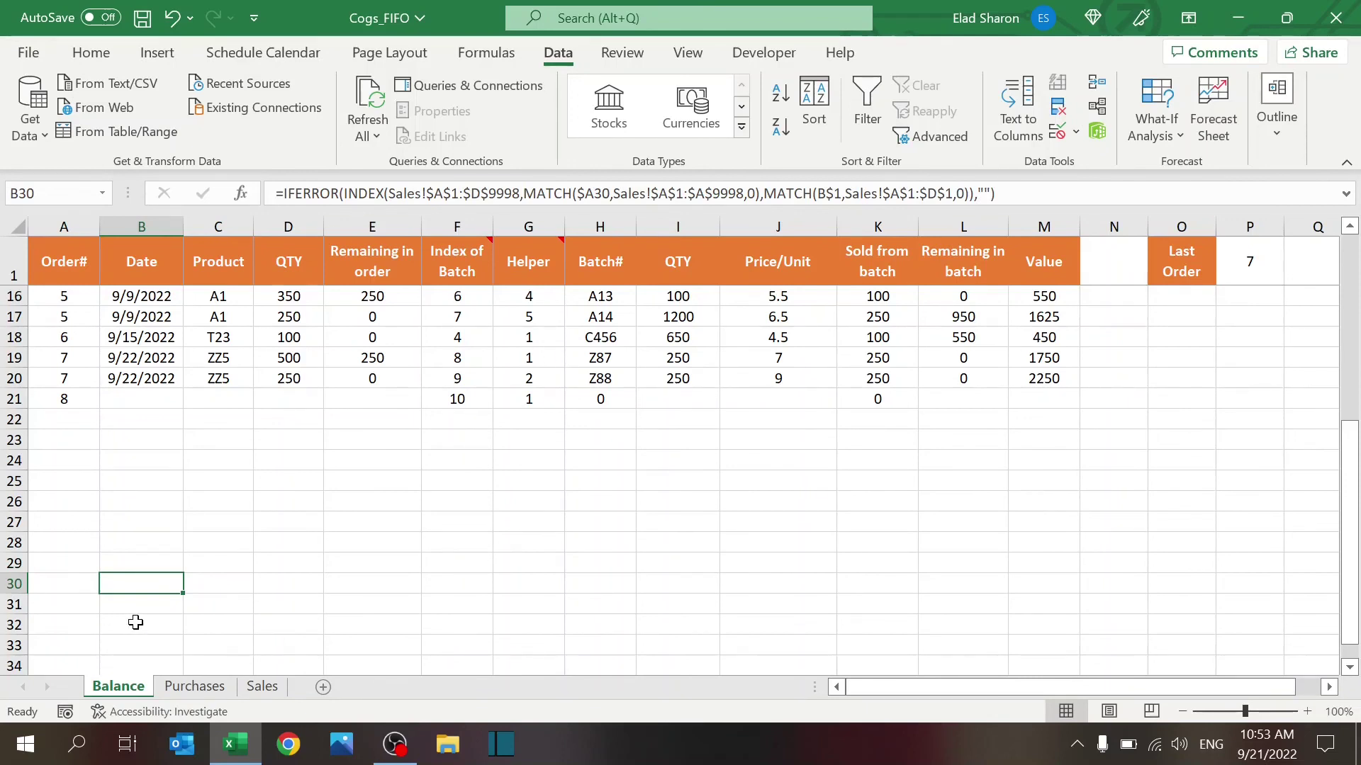
{"action": "left_click", "coordinate": [86, 583]}
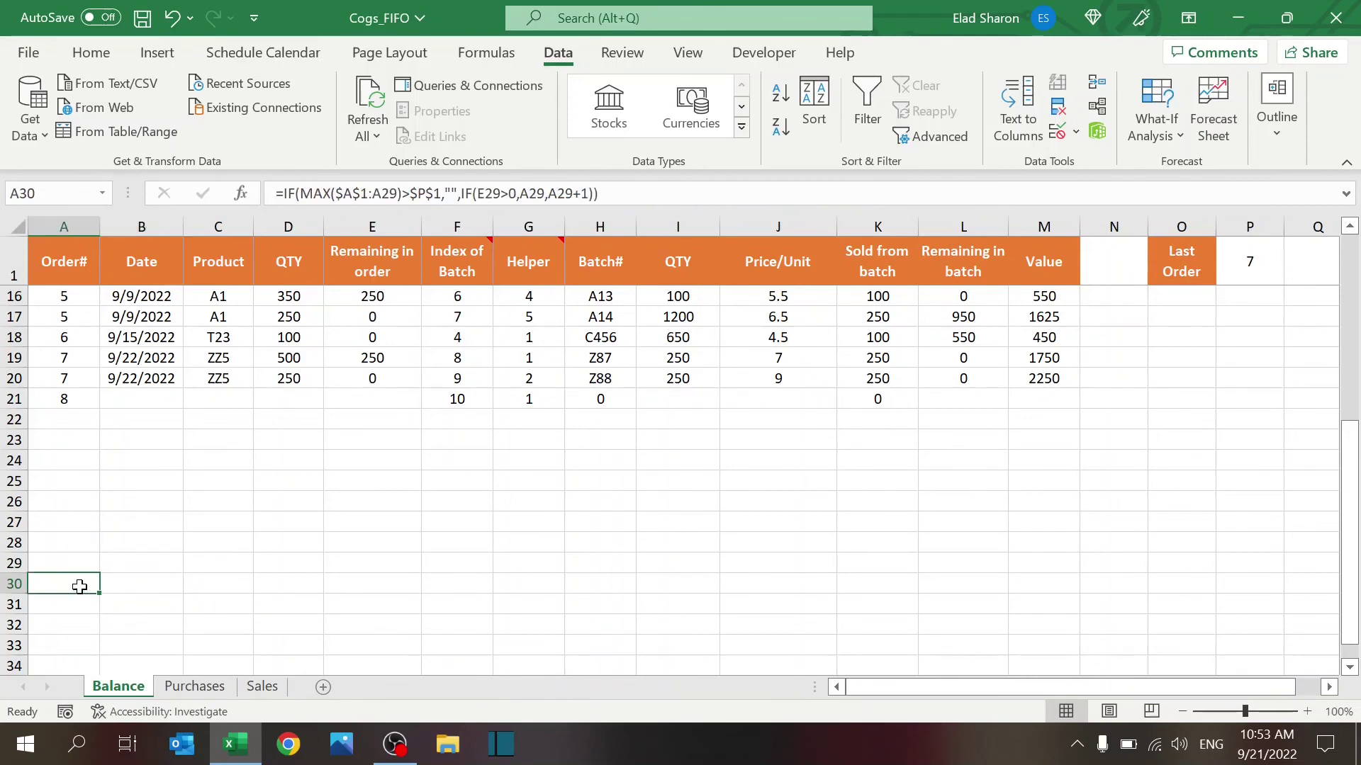
{"action": "left_click_drag", "start_coordinate": [100, 594], "coordinate": [1080, 593]}
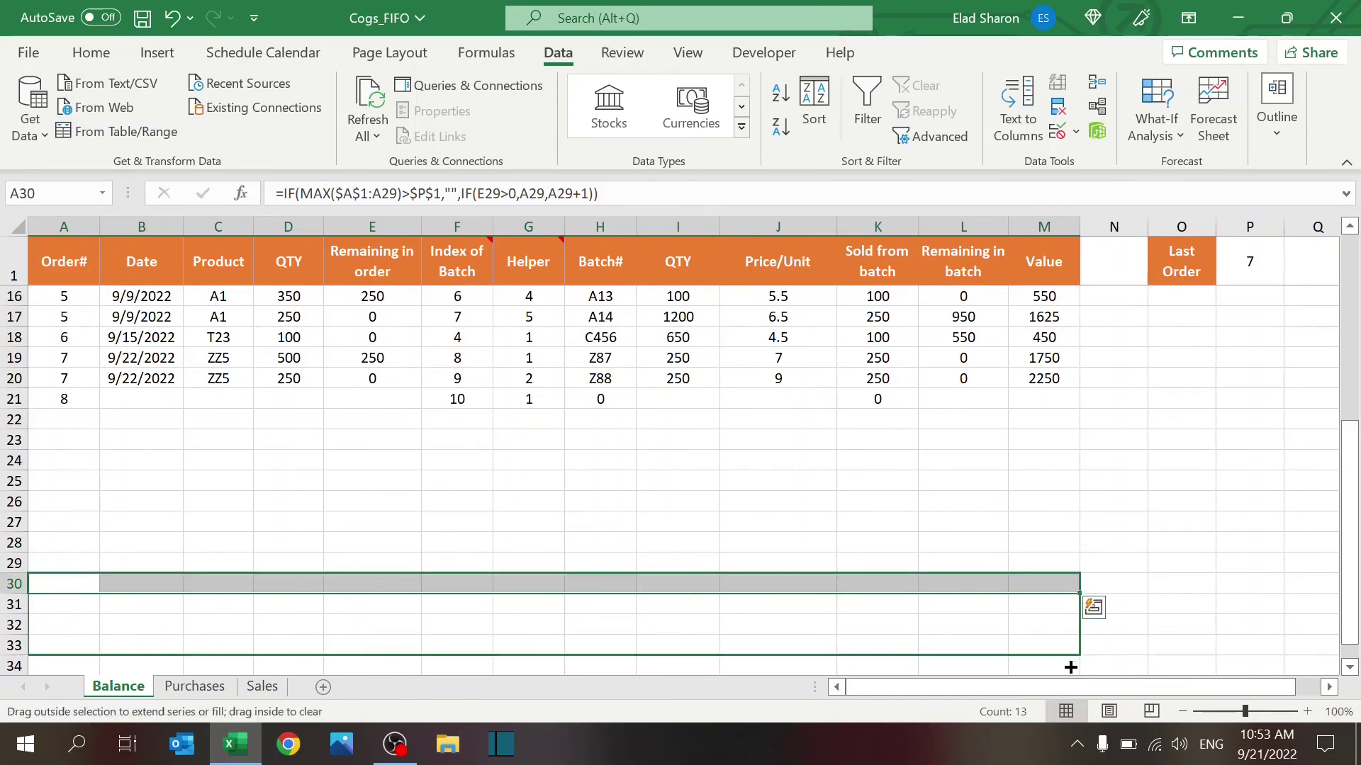
{"action": "scroll", "coordinate": [1058, 506], "scroll_direction": "down", "scroll_amount": 2}
{"action": "left_click_drag", "start_coordinate": [1058, 506], "coordinate": [1054, 543]}
Step: Check that order 7 now draws 250 from Z87 (1750) and 250 from Z88 (2250)
{"action": "left_click", "coordinate": [1003, 519]}
{"action": "left_click", "coordinate": [876, 503]}
{"action": "scroll", "coordinate": [876, 503], "scroll_direction": "up", "scroll_amount": 6}
{"action": "left_click", "coordinate": [876, 503]}
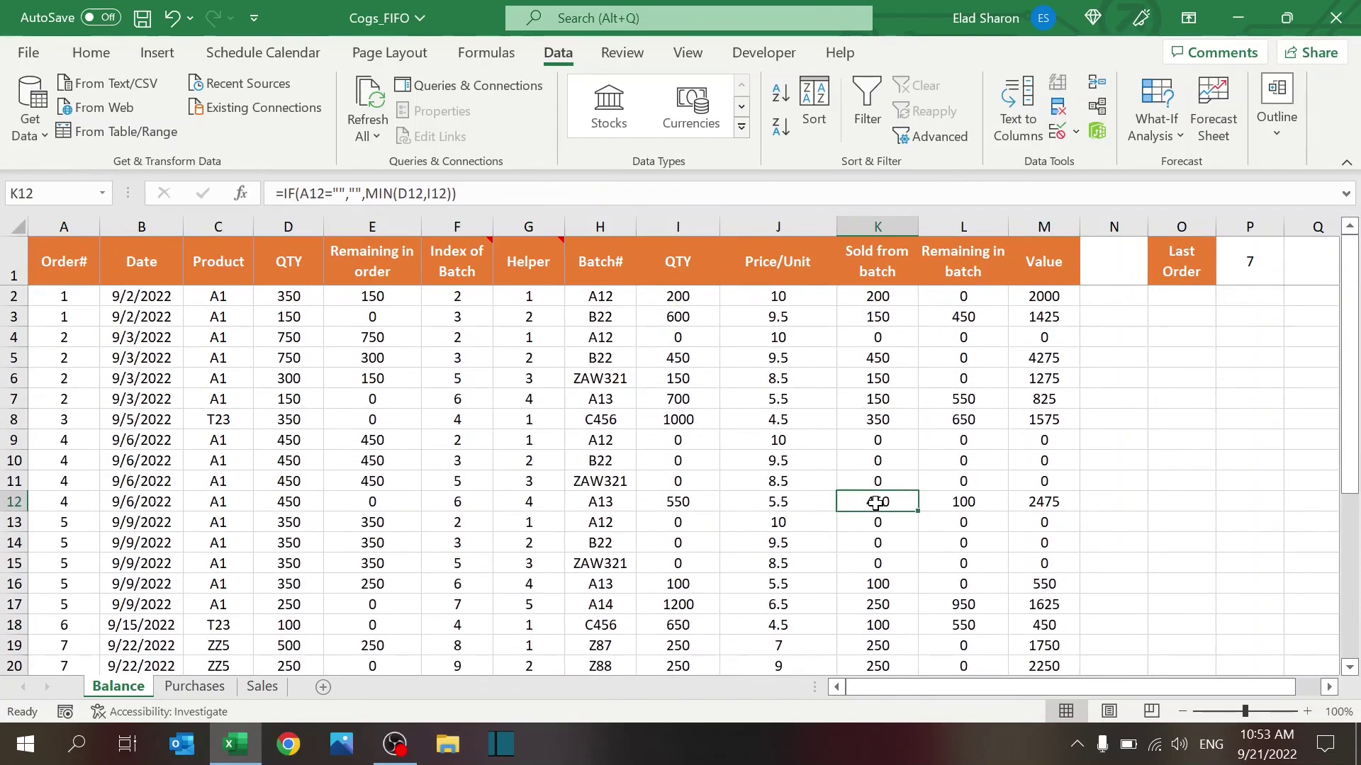
Step: Return to the Sales sheet to confirm order 7's 500 ZZ5 total 4000, 8.00 per unit
{"action": "left_click", "coordinate": [193, 686]}
{"action": "left_click", "coordinate": [683, 447]}
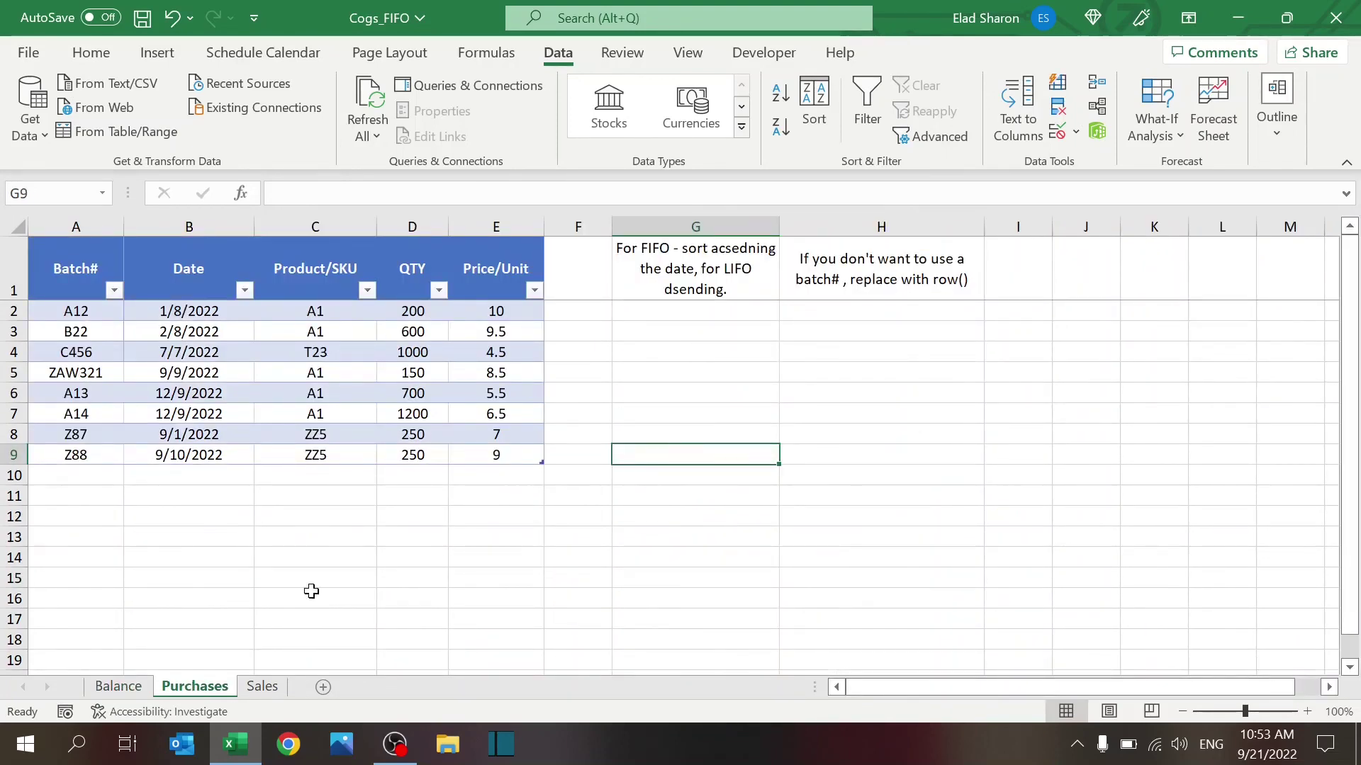
{"action": "left_click", "coordinate": [259, 686]}
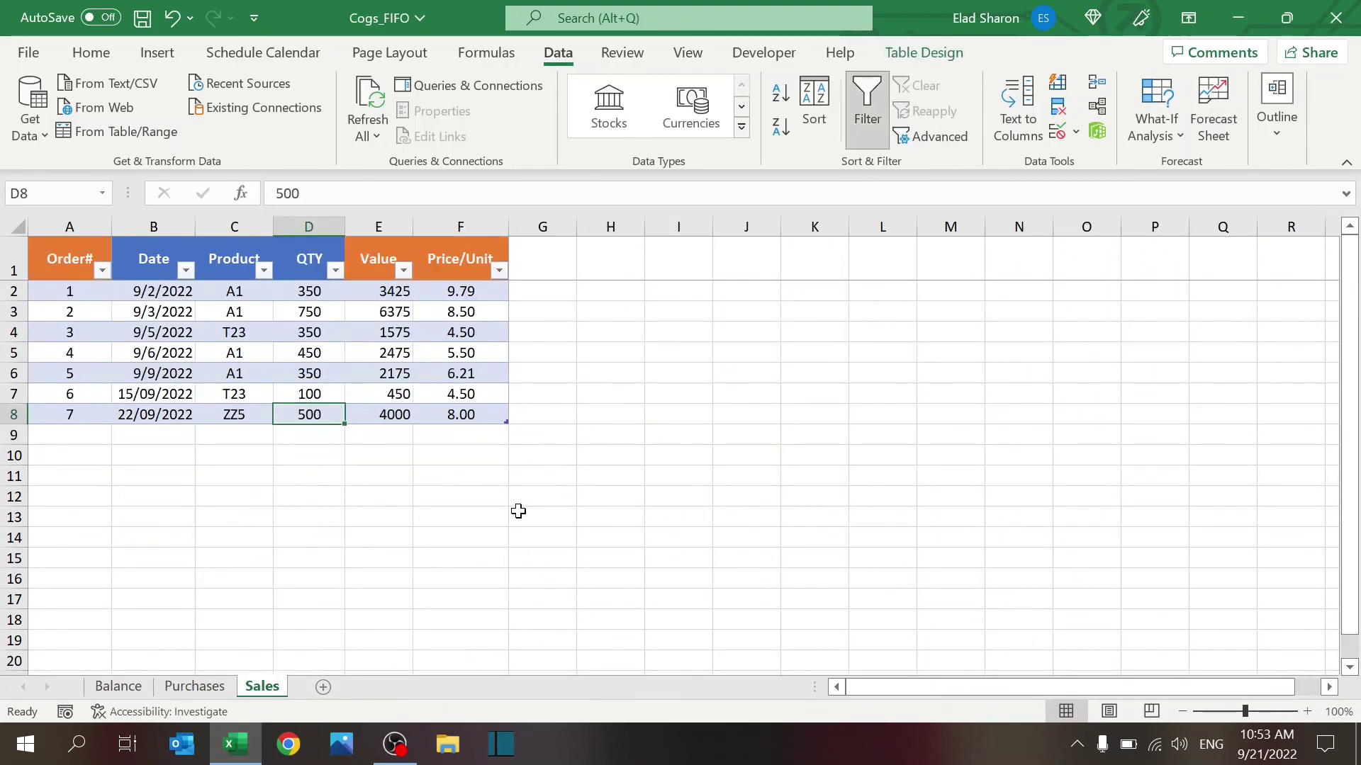